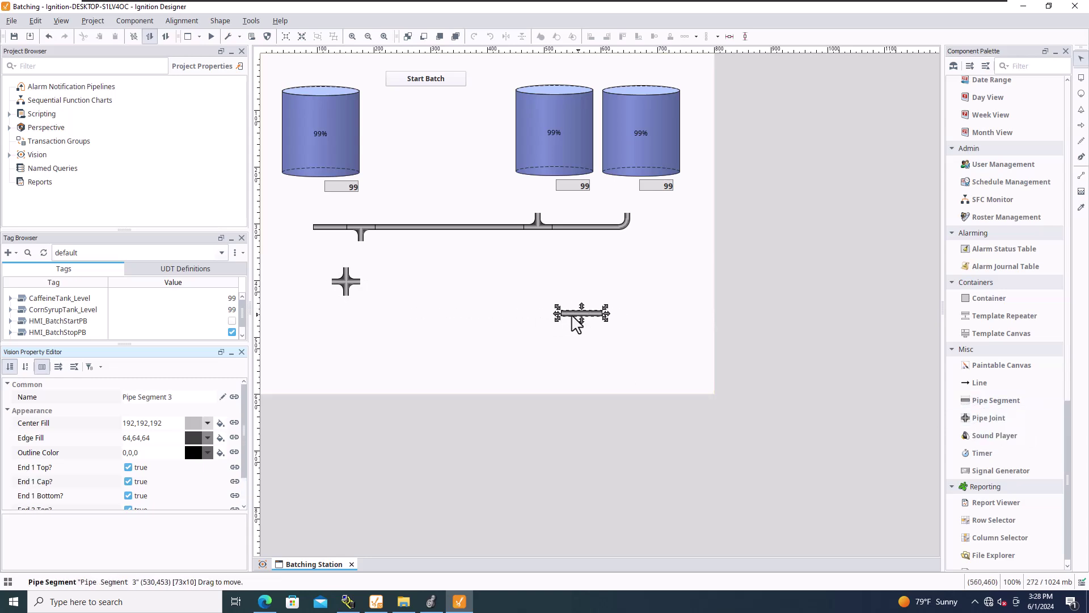
Undo twice to revert the pipe resize and delete stray Pipe Segment 3, then select the cross joint.
{"action": "left_click", "coordinate": [33, 23]}
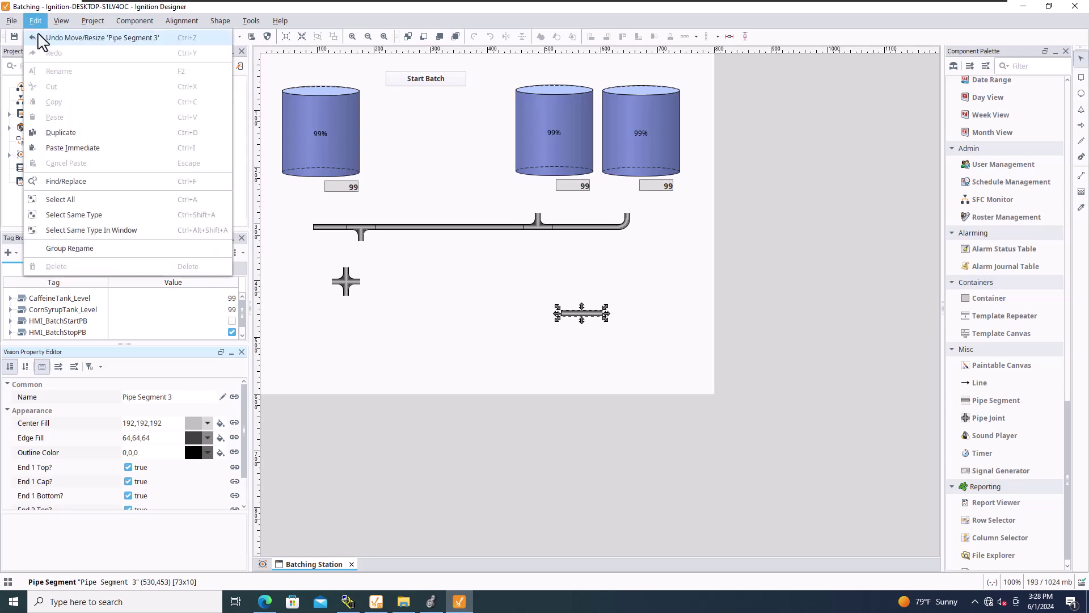
{"action": "left_click", "coordinate": [39, 37]}
{"action": "left_click", "coordinate": [61, 21]}
{"action": "mouse_move", "coordinate": [35, 21]}
{"action": "left_click", "coordinate": [49, 38]}
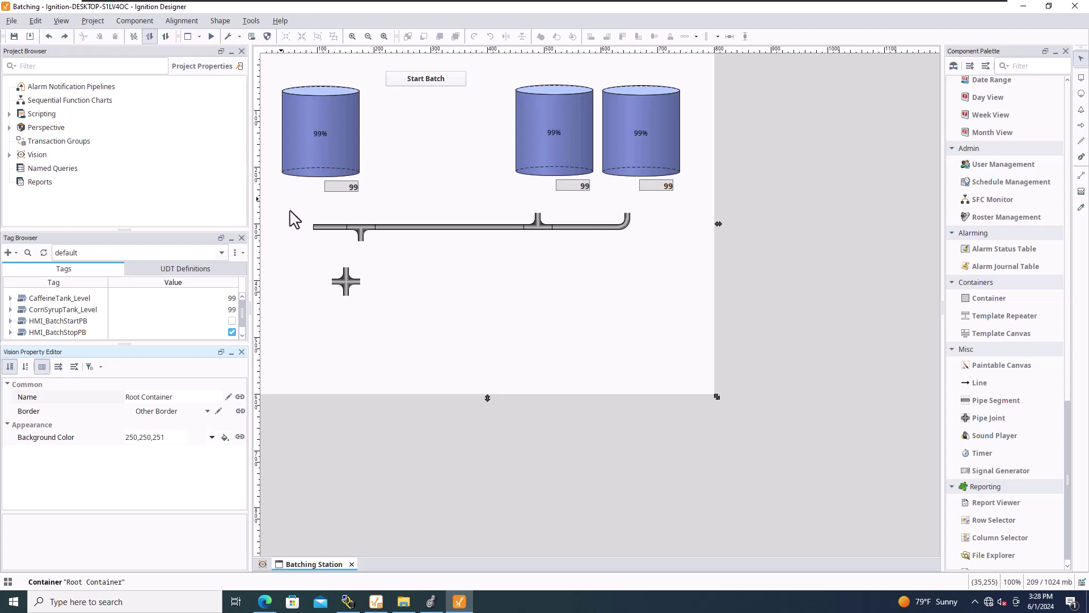
{"action": "left_click", "coordinate": [347, 288]}
Move Pipe Joint 3 onto the header pipe's left end and turn off its Bottom and Left outlets.
{"action": "left_click_drag", "start_coordinate": [344, 288], "coordinate": [299, 232]}
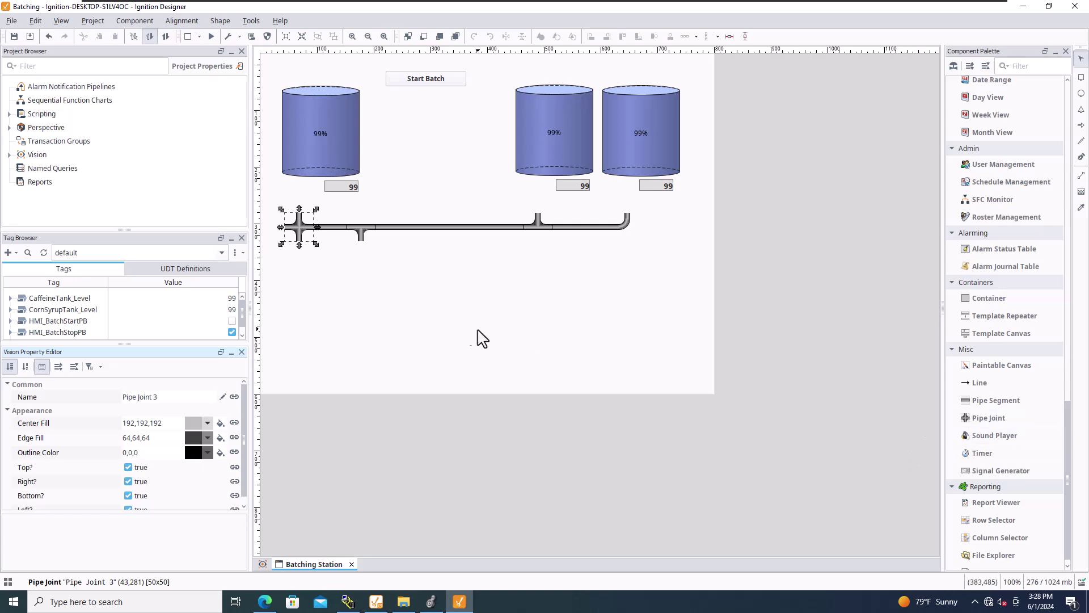
{"action": "left_click", "coordinate": [351, 288]}
{"action": "left_click", "coordinate": [299, 227]}
{"action": "scroll", "coordinate": [123, 475], "scroll_direction": "down", "scroll_amount": 1}
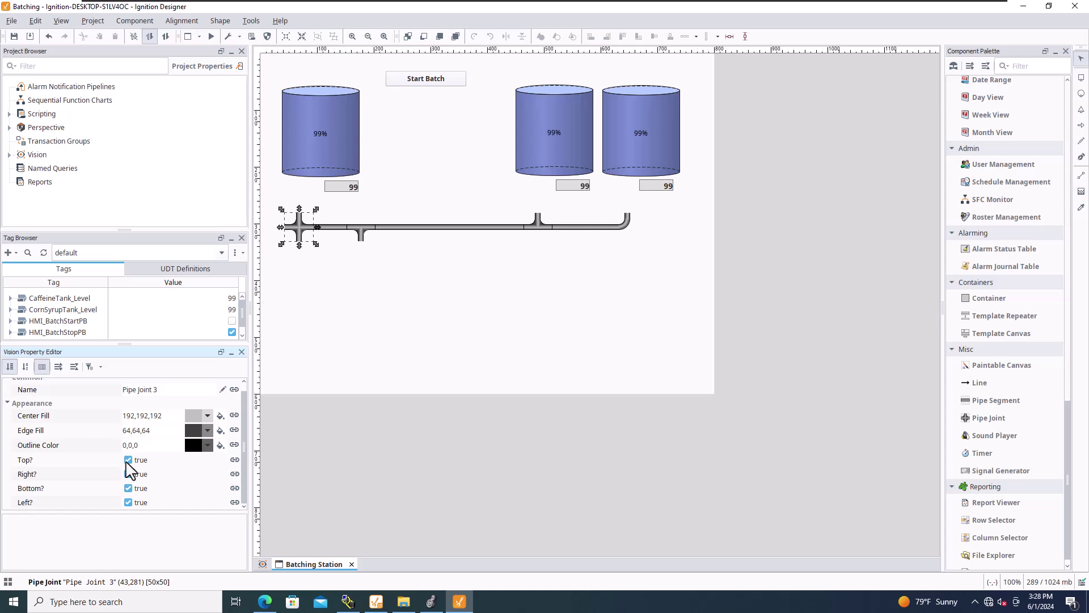
{"action": "left_click", "coordinate": [128, 489]}
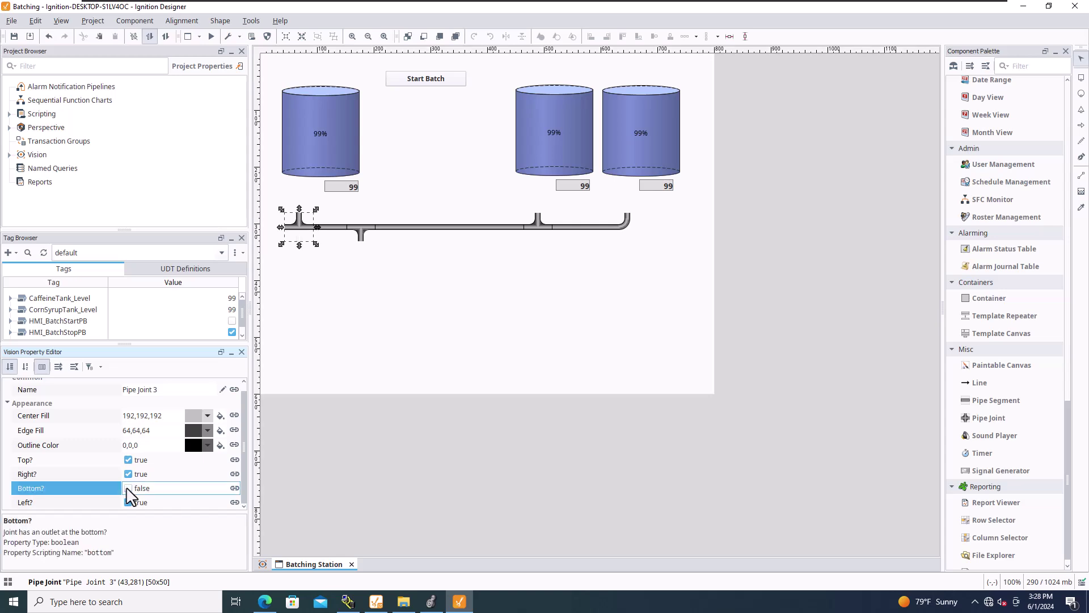
{"action": "left_click", "coordinate": [128, 502]}
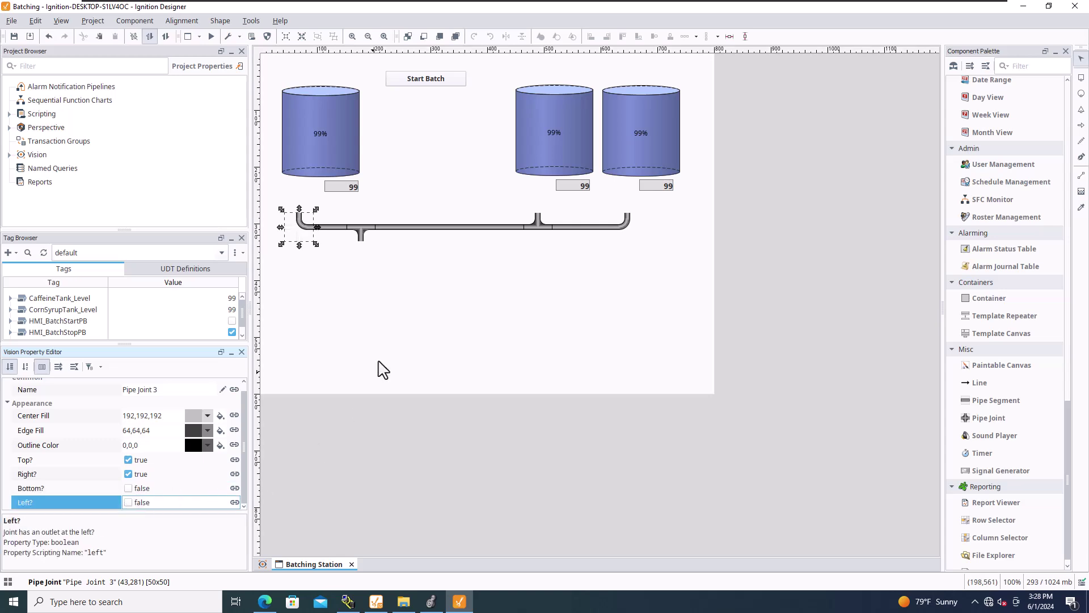
{"action": "left_click", "coordinate": [389, 339]}
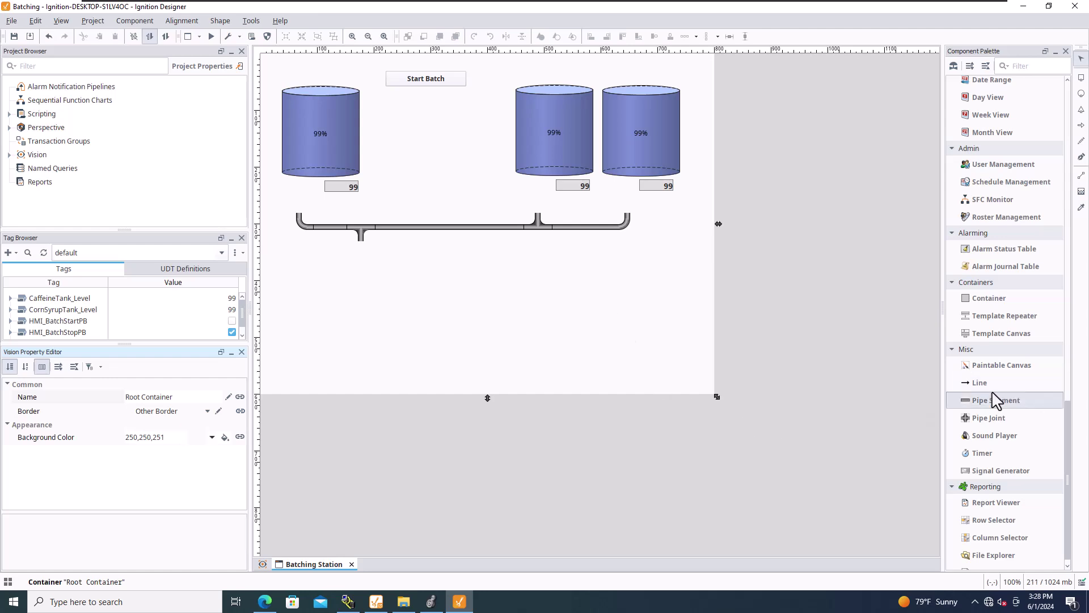
Draw Pipe Segment 3 from the middle tank's bottom to the header pipe and narrow it with its side handle.
{"action": "left_click", "coordinate": [990, 407]}
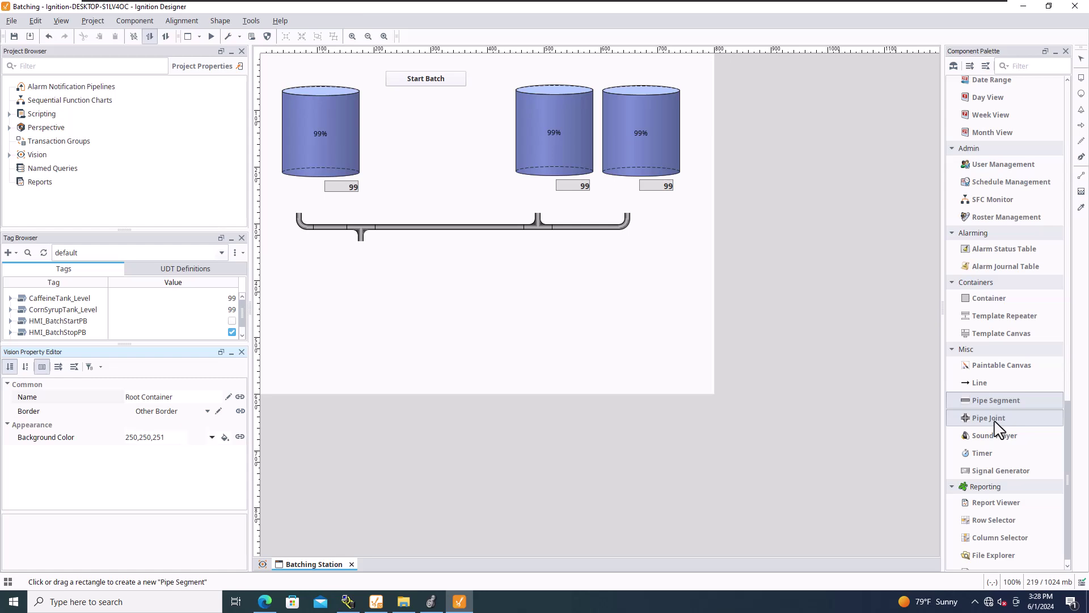
{"action": "left_click_drag", "start_coordinate": [529, 177], "coordinate": [547, 213]}
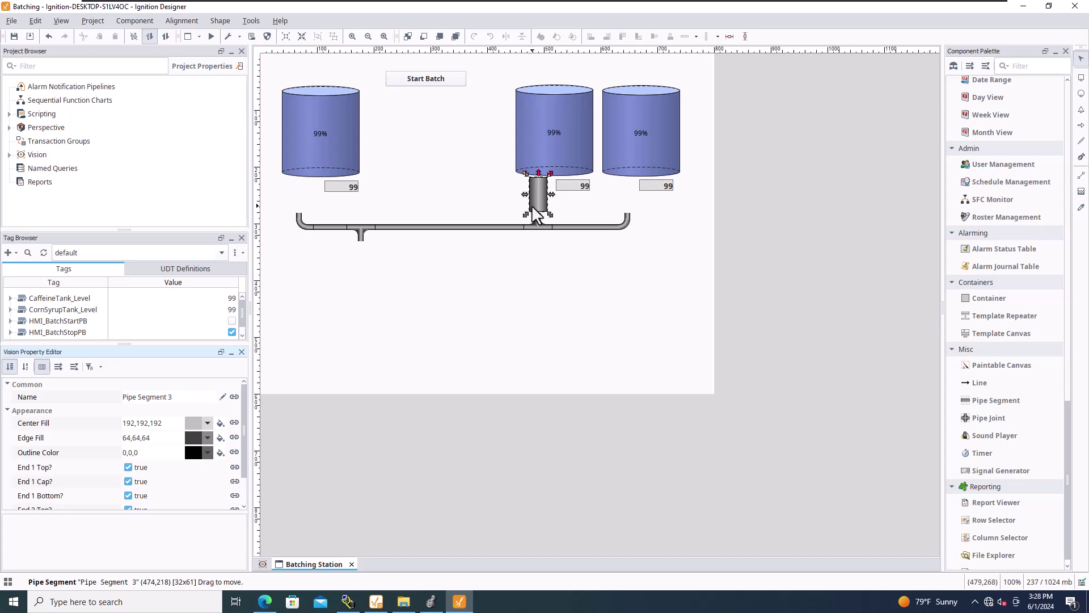
{"action": "left_click_drag", "start_coordinate": [552, 196], "coordinate": [539, 208]}
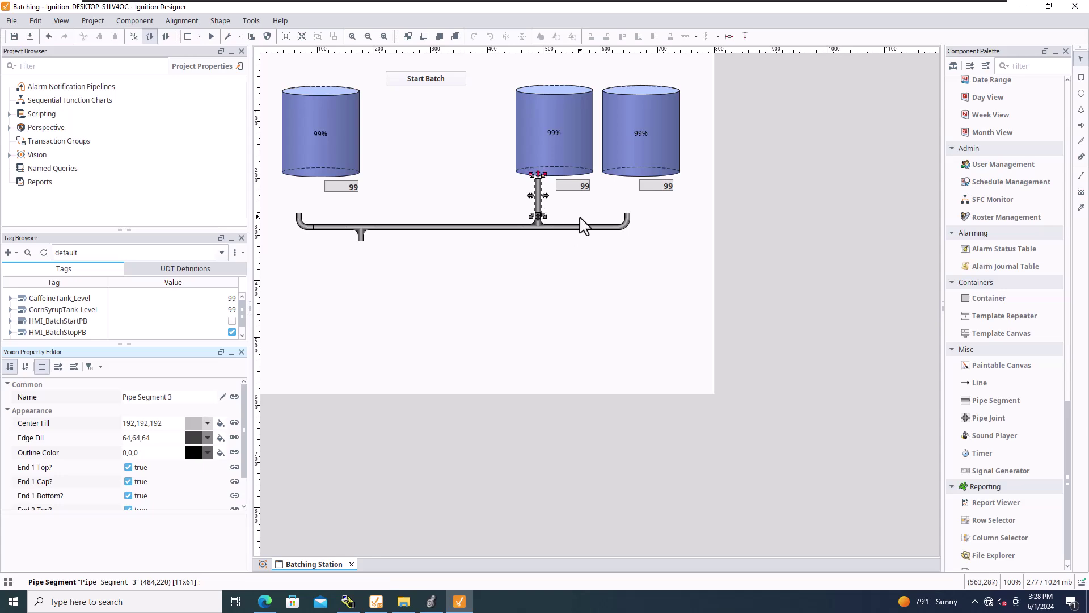
{"action": "left_click", "coordinate": [579, 219]}
{"action": "left_click", "coordinate": [540, 211]}
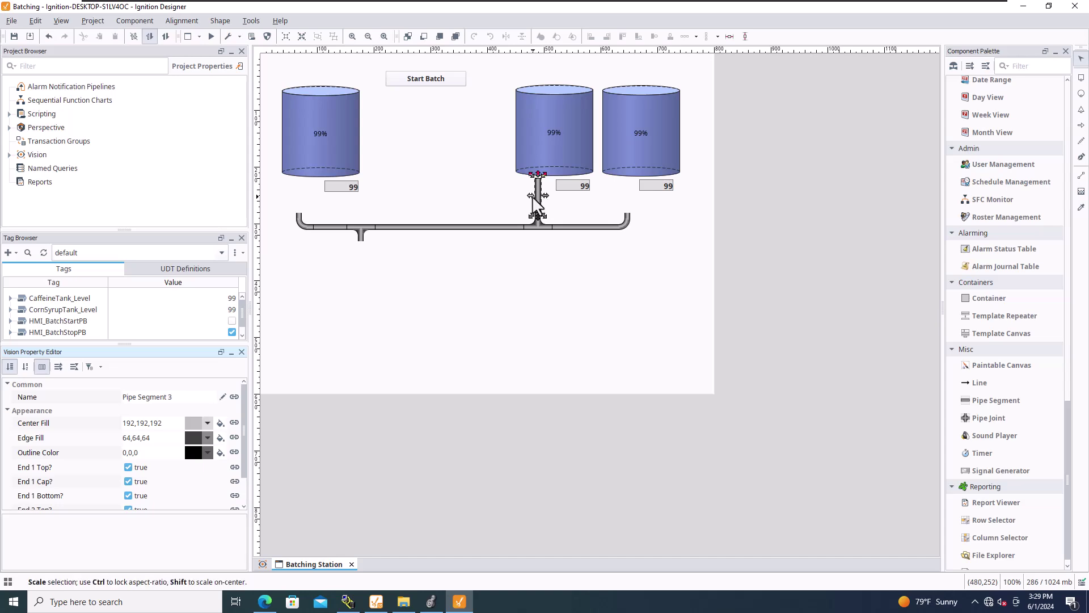
{"action": "left_click", "coordinate": [554, 213]}
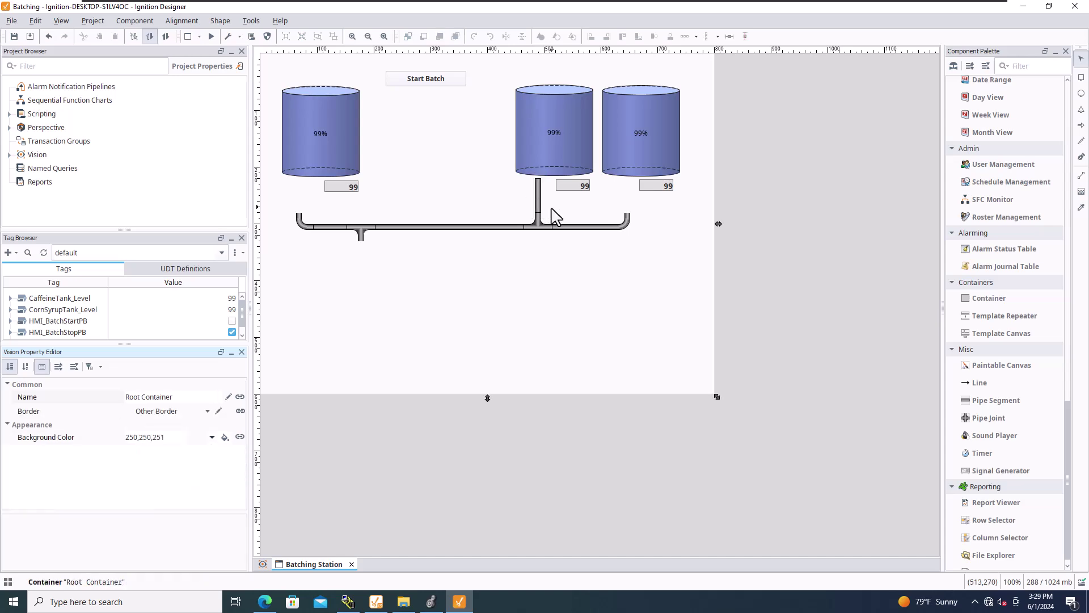
{"action": "left_click", "coordinate": [545, 228]}
{"action": "left_click", "coordinate": [542, 212]}
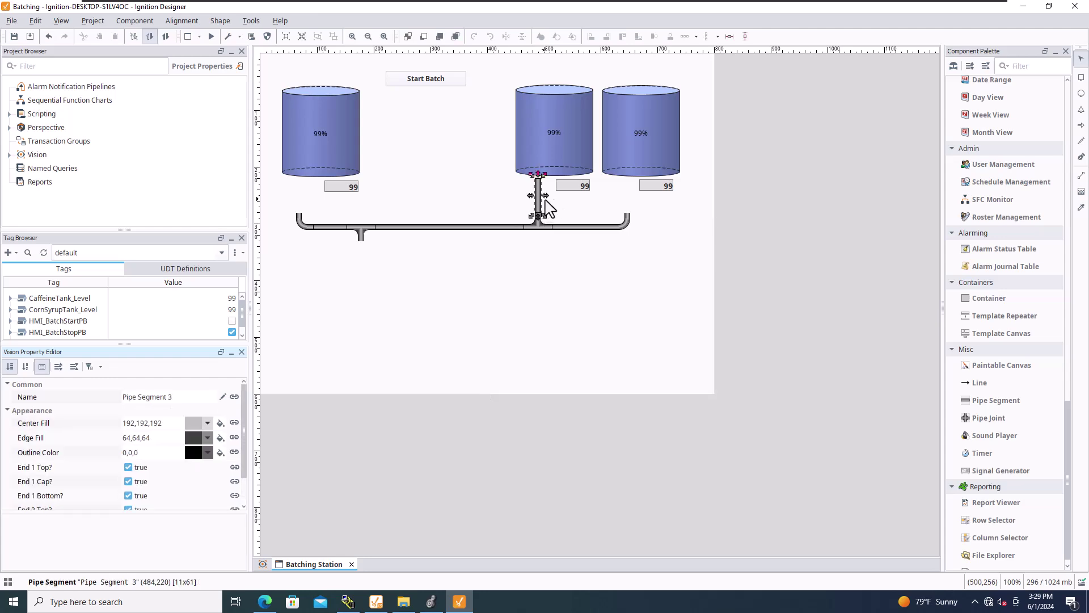
{"action": "left_click_drag", "start_coordinate": [548, 197], "coordinate": [554, 208]}
{"action": "left_click", "coordinate": [554, 209]}
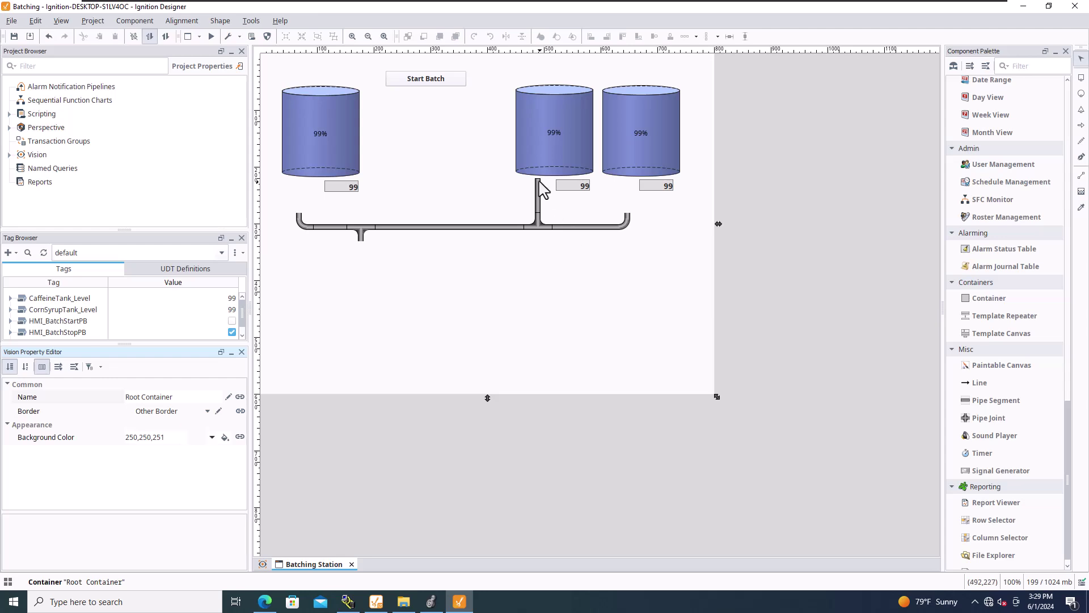
{"action": "left_click", "coordinate": [559, 163]}
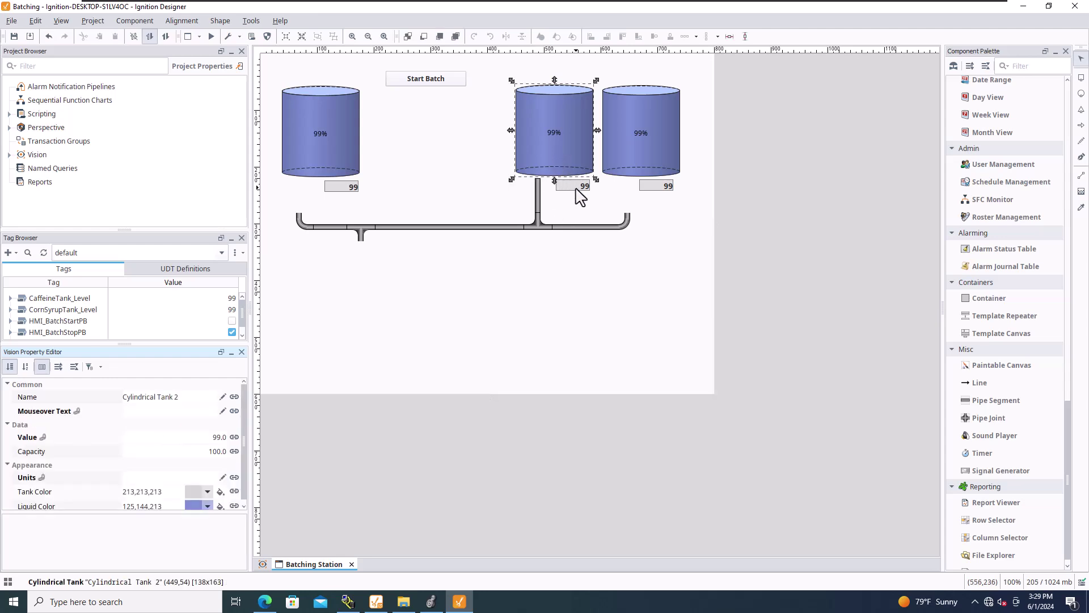
Nudge the middle tank's level label slightly into place.
{"action": "left_click", "coordinate": [577, 189]}
{"action": "mouse_move", "coordinate": [576, 189]}
{"action": "left_mouse_down"}
{"action": "mouse_move", "coordinate": [566, 168]}
{"action": "mouse_move", "coordinate": [573, 187]}
{"action": "left_mouse_up"}
{"action": "left_click", "coordinate": [567, 165]}
{"action": "left_click", "coordinate": [575, 196]}
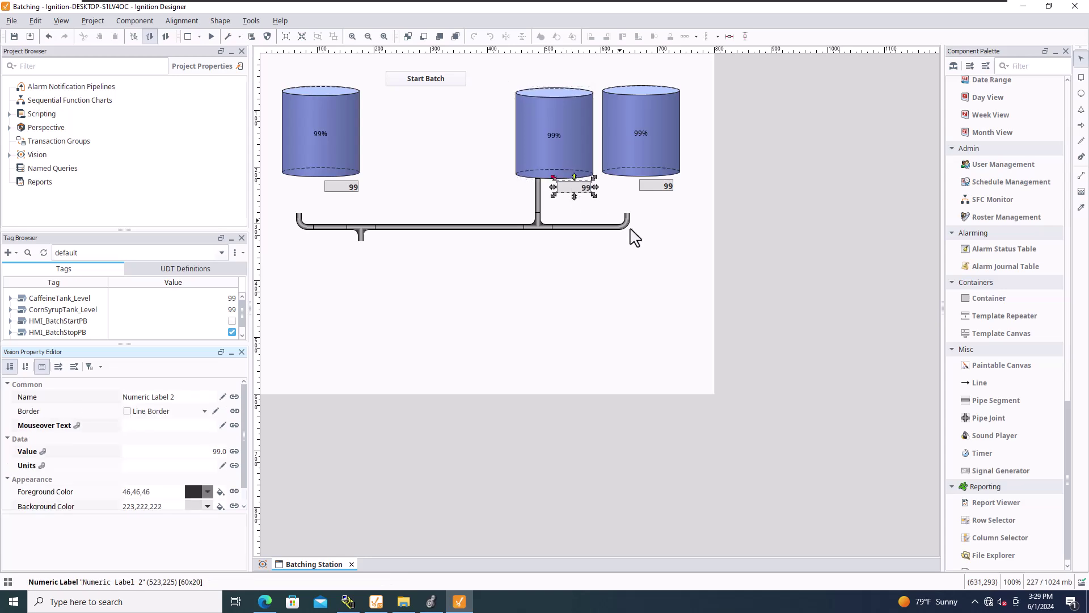
Draw Pipe Segment 4 from the right tank's bottom down to the header pipe, and zoom to 125%.
{"action": "left_click", "coordinate": [984, 401]}
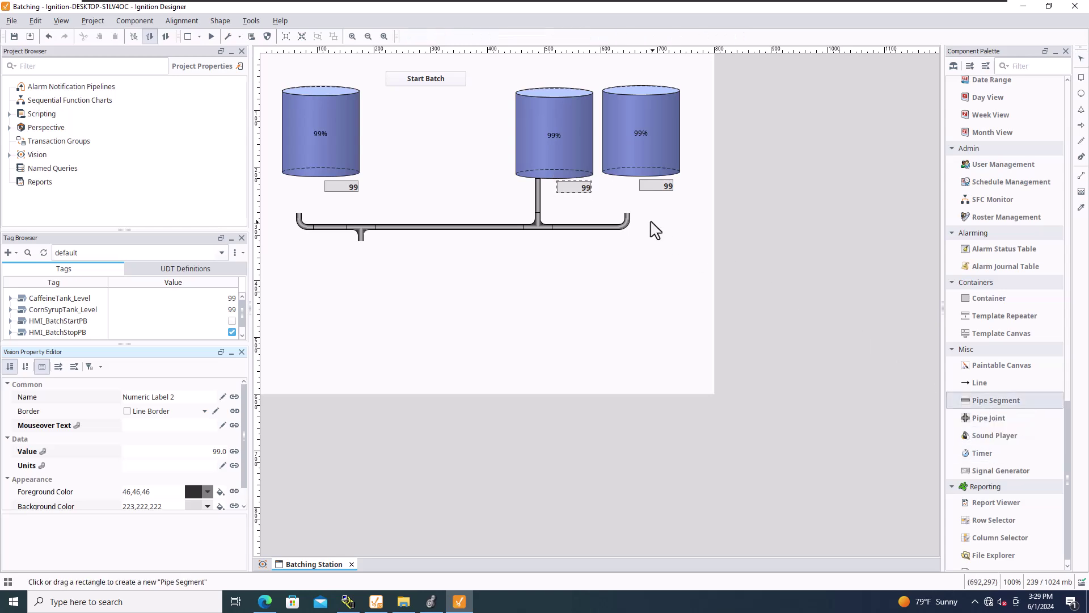
{"action": "mouse_move", "coordinate": [622, 178]}
{"action": "left_mouse_down"}
{"action": "mouse_move", "coordinate": [633, 215]}
{"action": "mouse_move", "coordinate": [625, 198]}
{"action": "left_mouse_up"}
{"action": "left_click", "coordinate": [671, 245]}
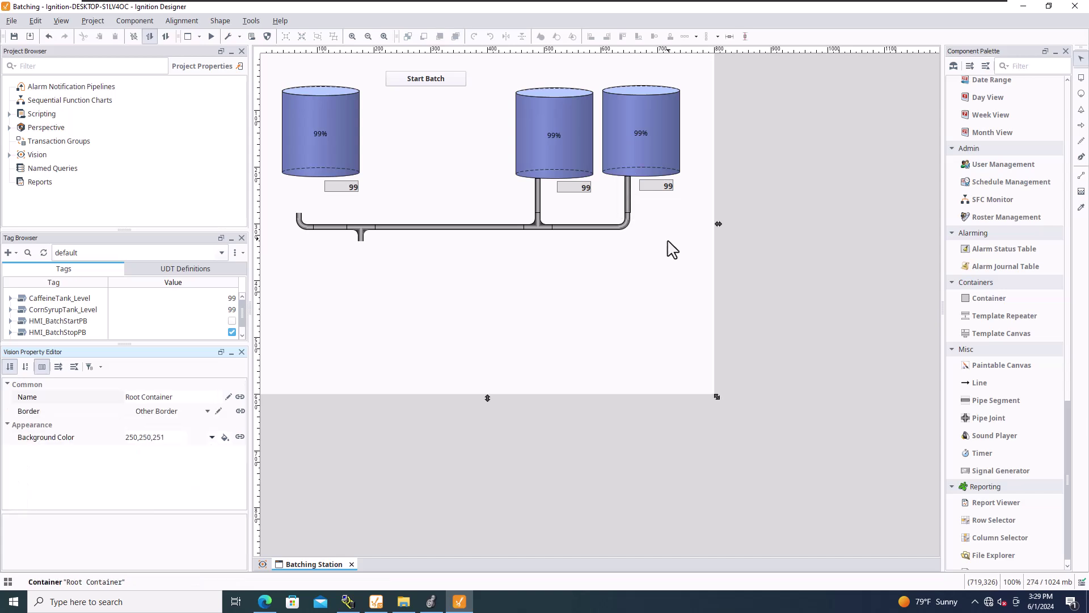
{"action": "left_click", "coordinate": [629, 202]}
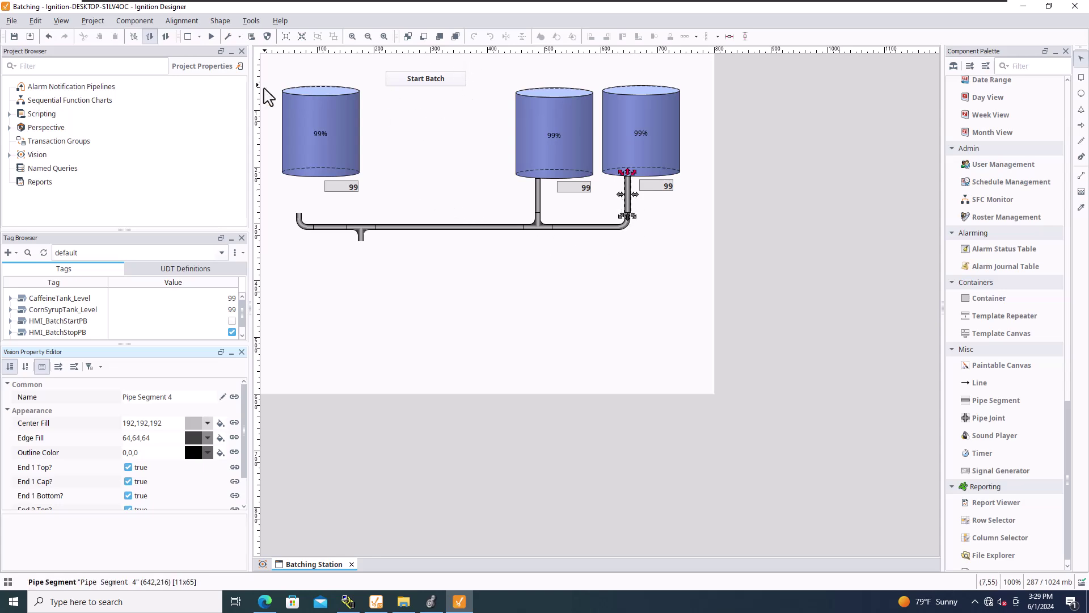
{"action": "left_click", "coordinate": [353, 37]}
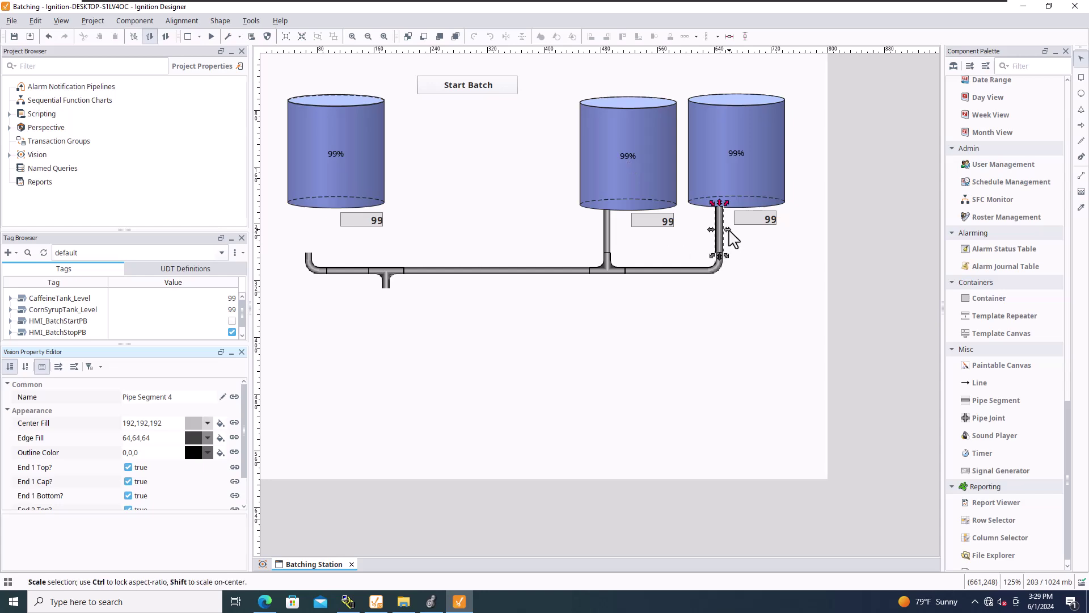
Narrow Pipe Segment 4 and shift it one unit right under the right tank.
{"action": "left_click_drag", "start_coordinate": [728, 230], "coordinate": [724, 238]}
{"action": "left_click", "coordinate": [742, 268]}
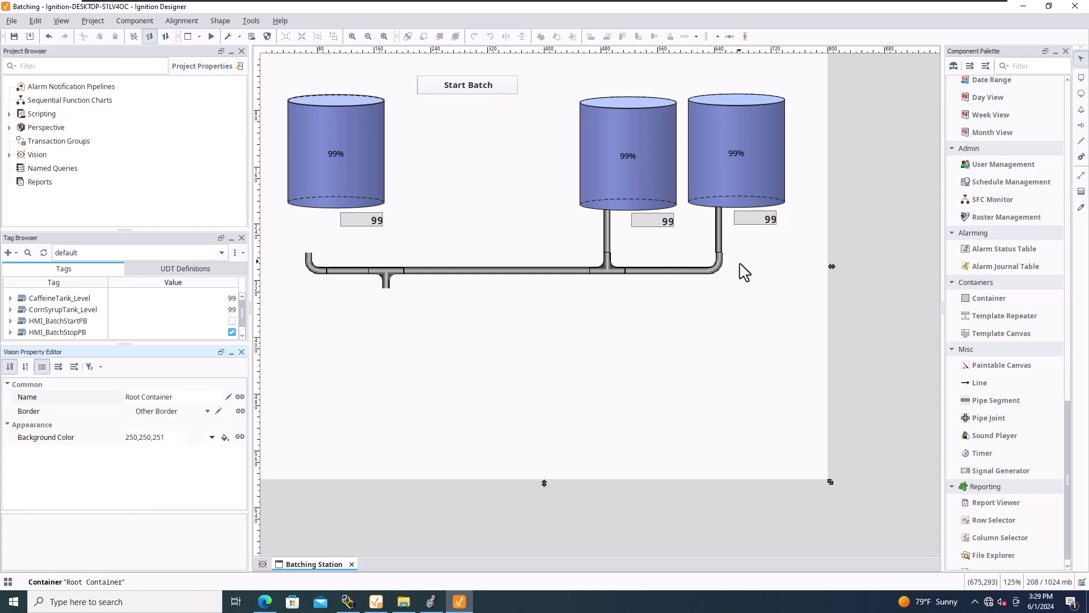
{"action": "left_click", "coordinate": [719, 242]}
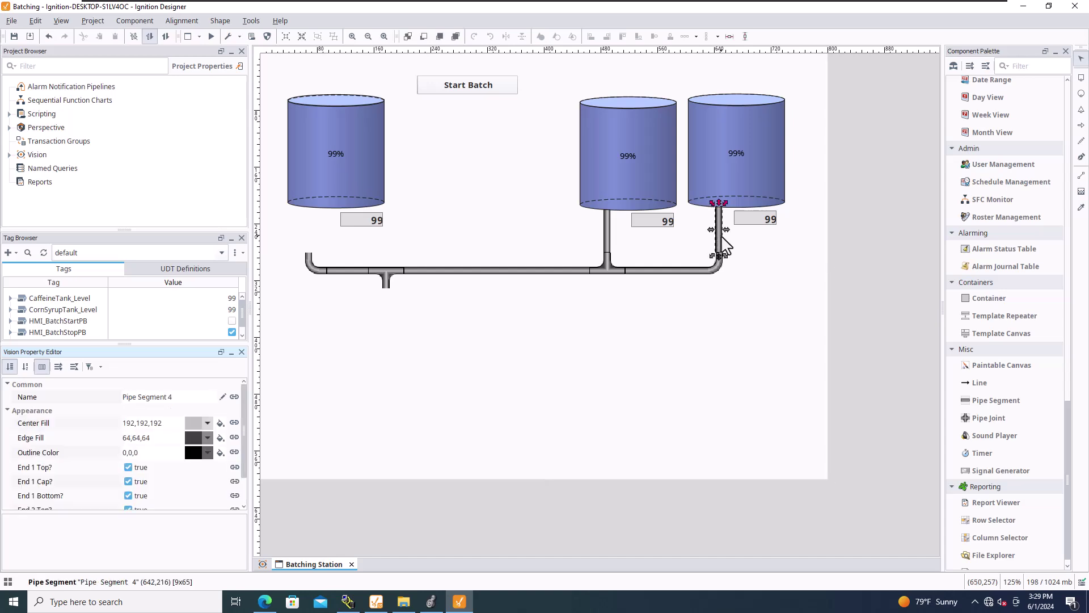
{"action": "left_click", "coordinate": [728, 254]}
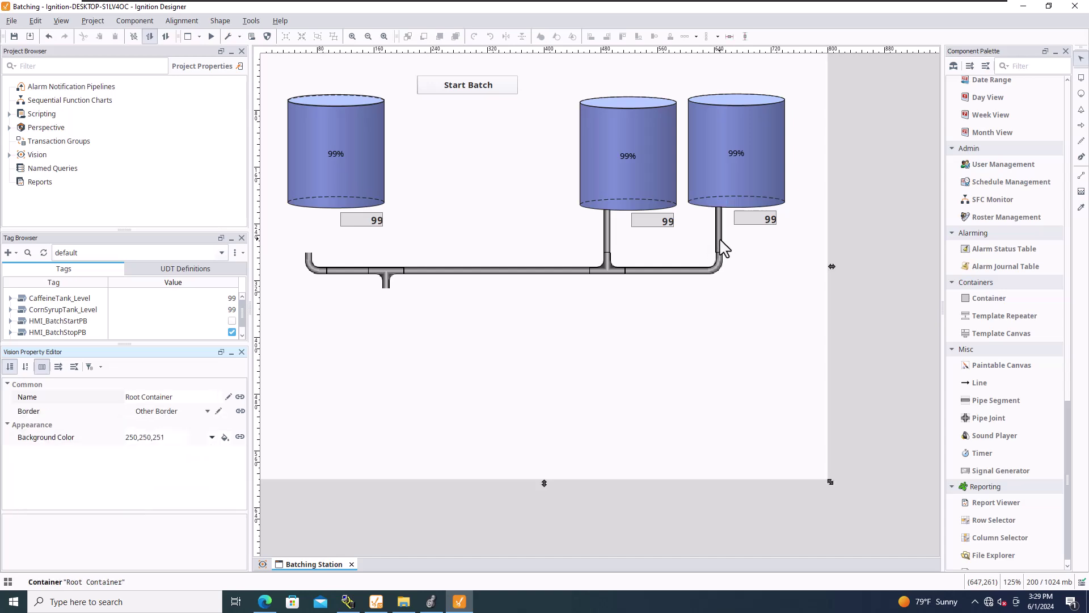
{"action": "left_click", "coordinate": [720, 245]}
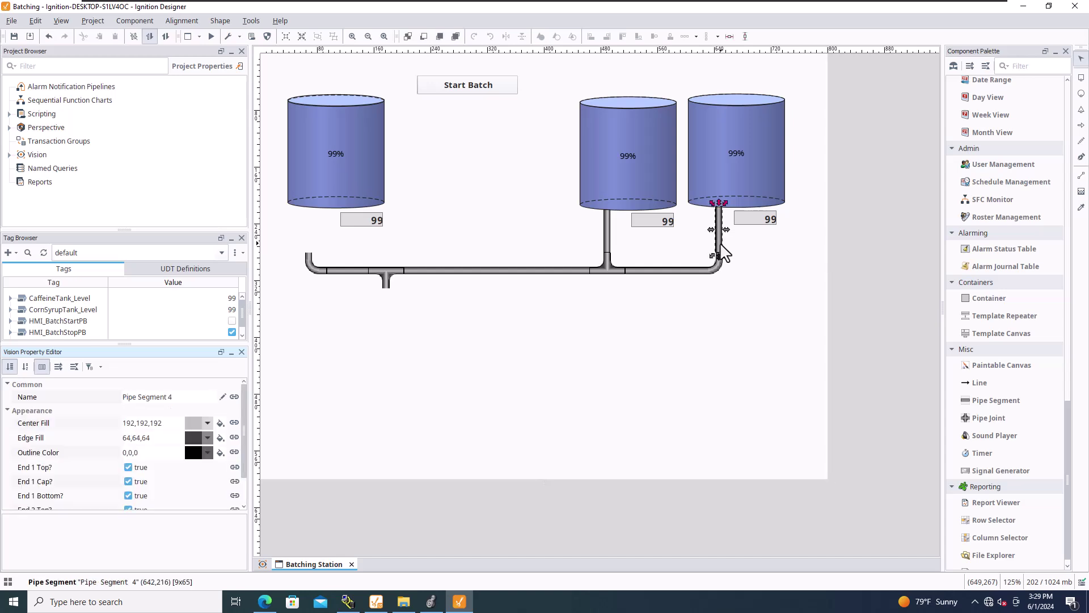
{"action": "left_click_drag", "start_coordinate": [722, 245], "coordinate": [723, 245]}
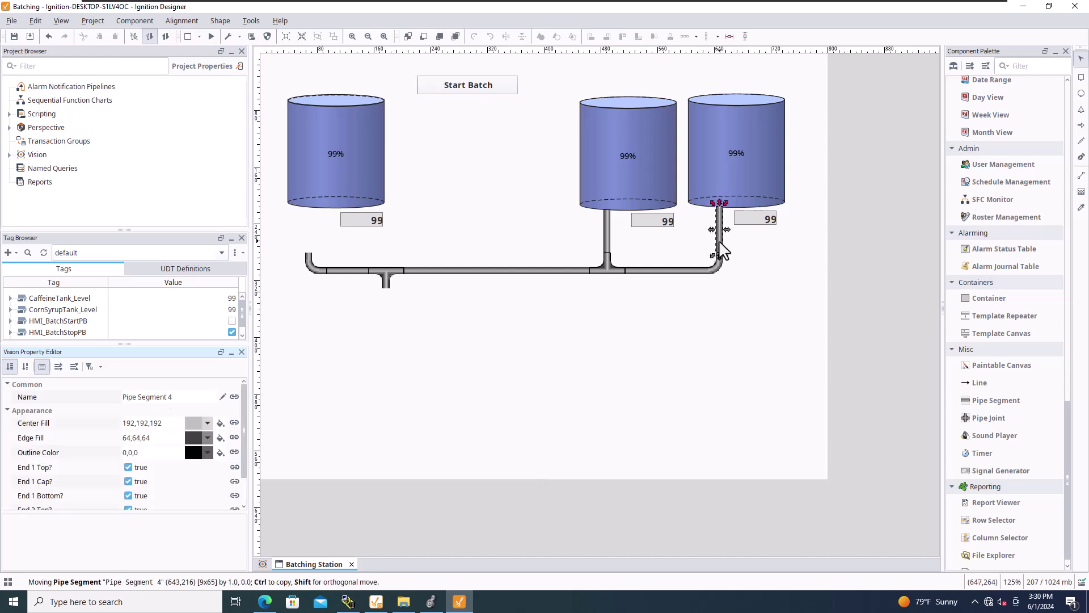
Widen Pipe Segment 4 slightly until it measures 10 by 65 and meets the header.
{"action": "left_click", "coordinate": [728, 253]}
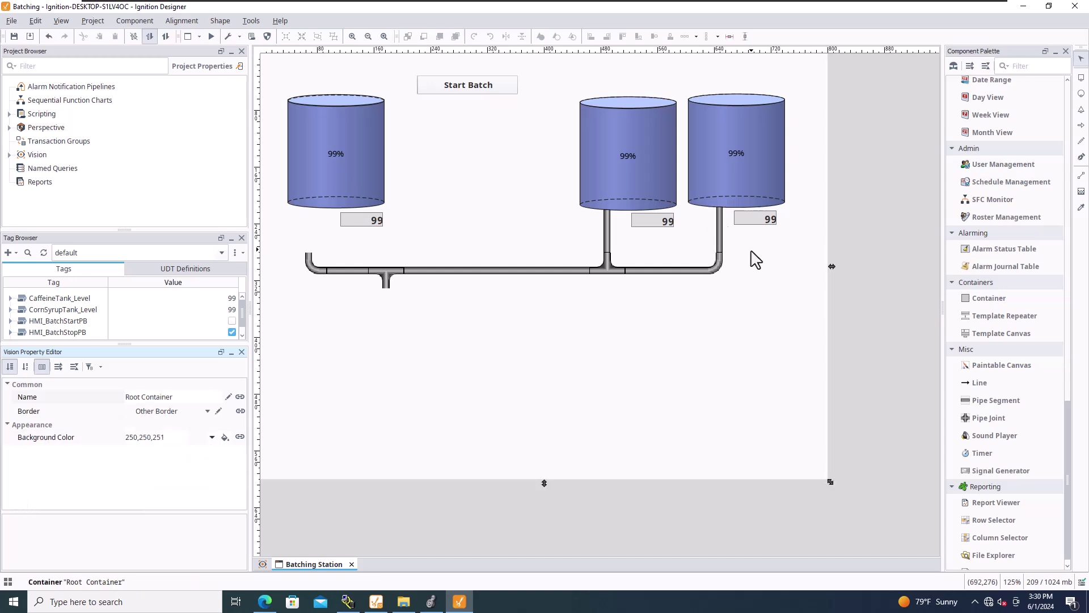
{"action": "left_click", "coordinate": [719, 239]}
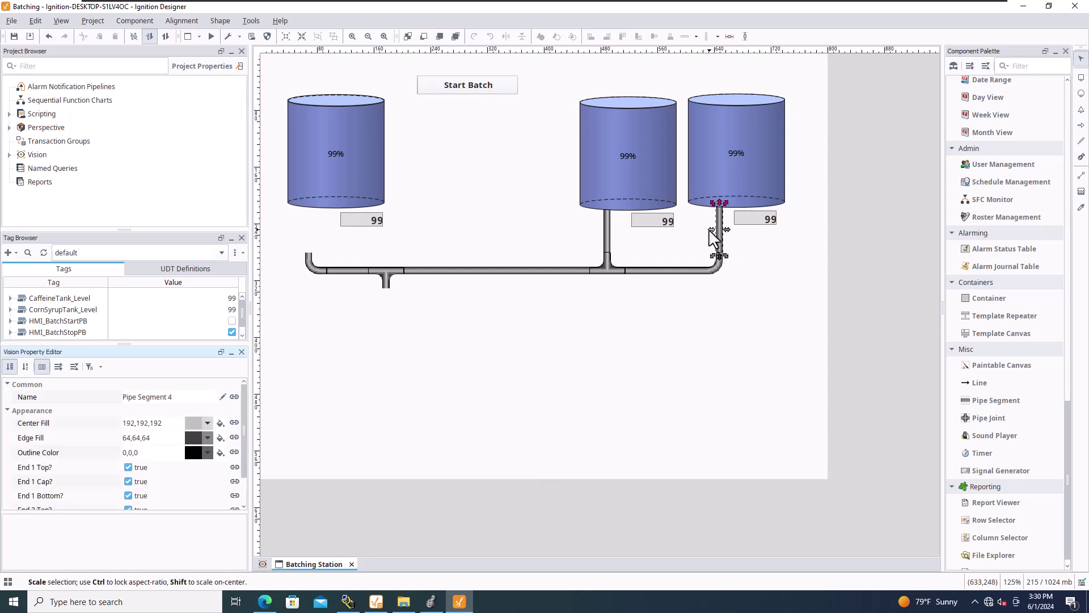
{"action": "left_click_drag", "start_coordinate": [709, 230], "coordinate": [716, 236]}
{"action": "left_click", "coordinate": [741, 255]}
{"action": "left_click", "coordinate": [716, 233]}
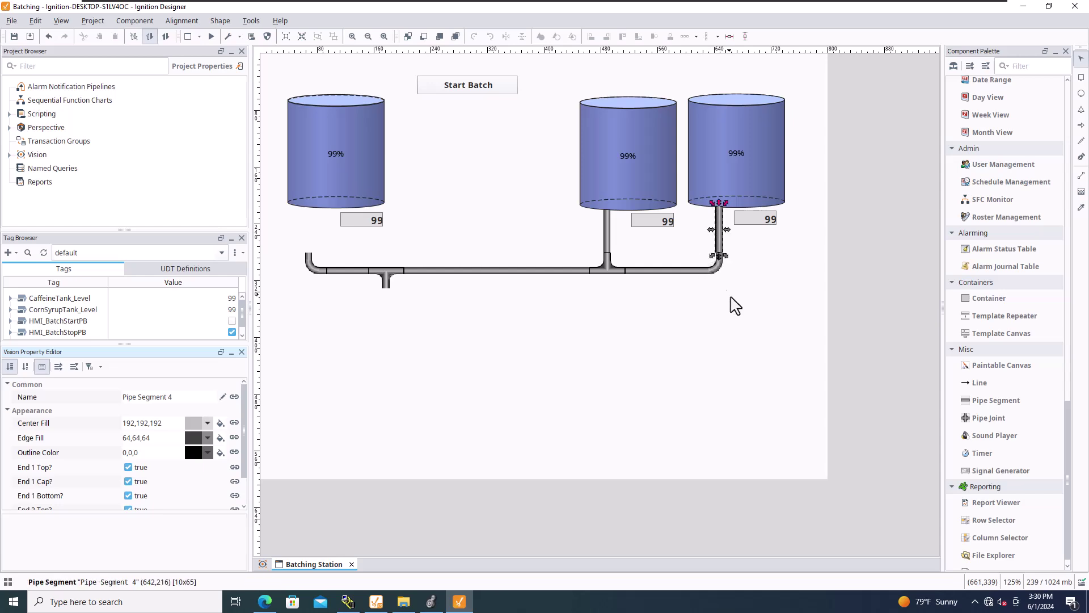
{"action": "left_click", "coordinate": [729, 295]}
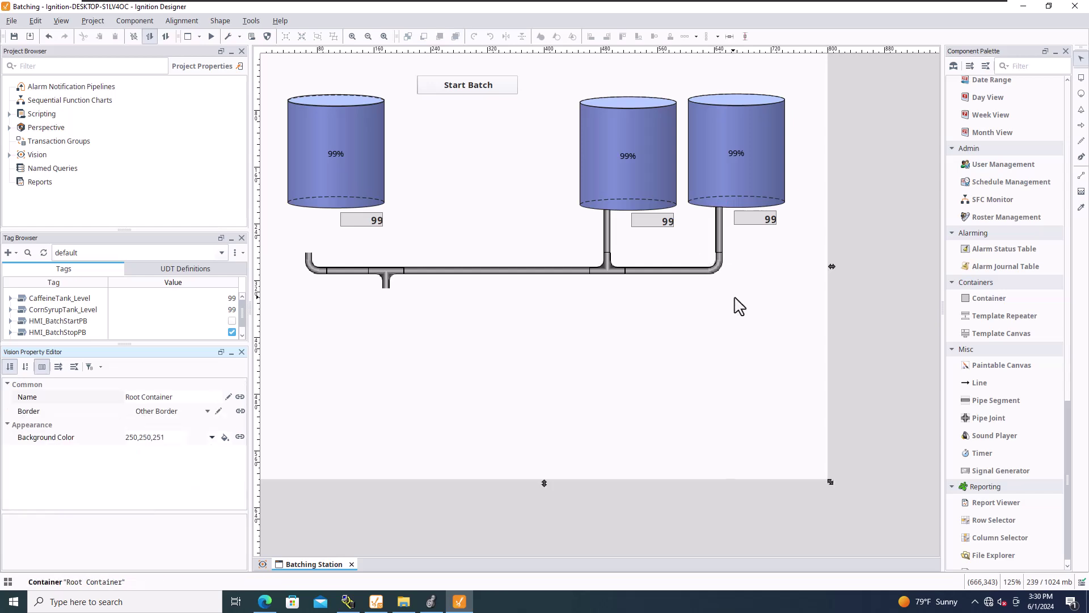
{"action": "left_click", "coordinate": [609, 241]}
{"action": "left_click_drag", "start_coordinate": [618, 235], "coordinate": [622, 238]}
{"action": "left_click", "coordinate": [652, 259]}
{"action": "left_click", "coordinate": [610, 234]}
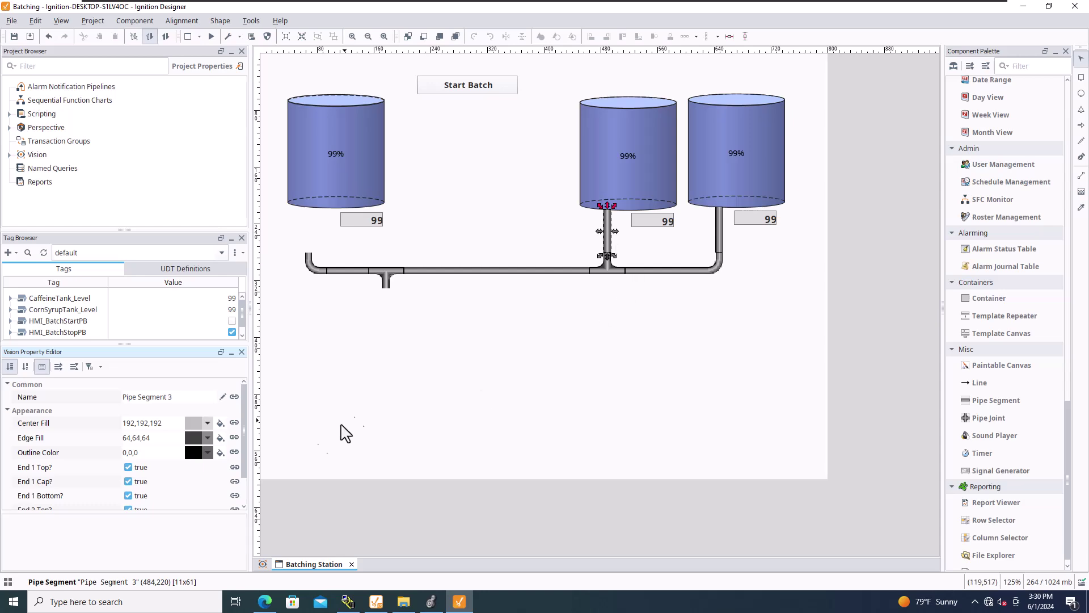
{"action": "scroll", "coordinate": [146, 445], "scroll_direction": "down", "scroll_amount": 1}
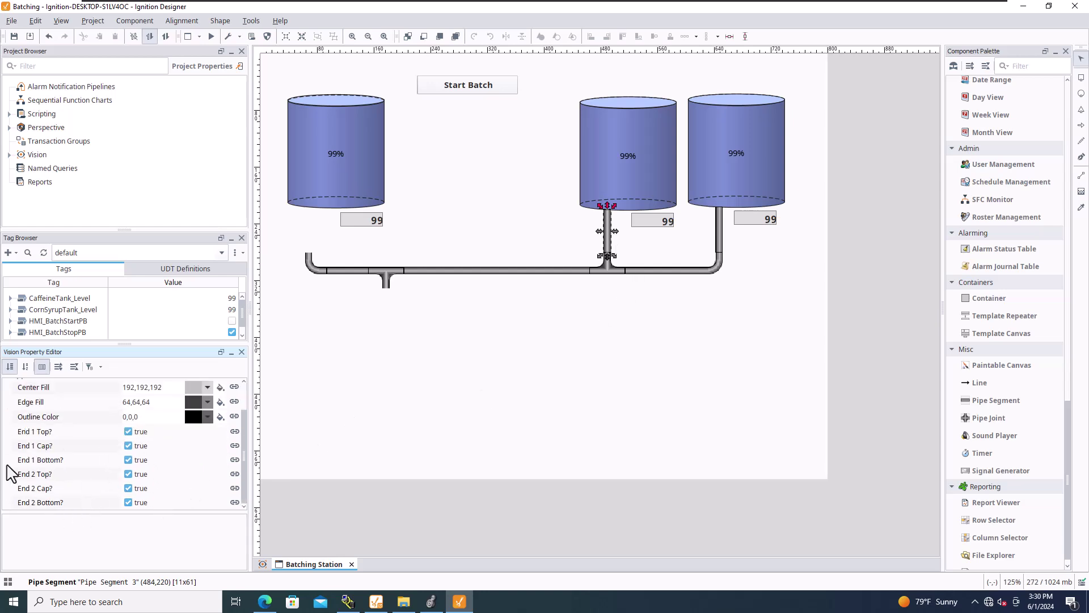
{"action": "scroll", "coordinate": [34, 420], "scroll_direction": "up", "scroll_amount": 1}
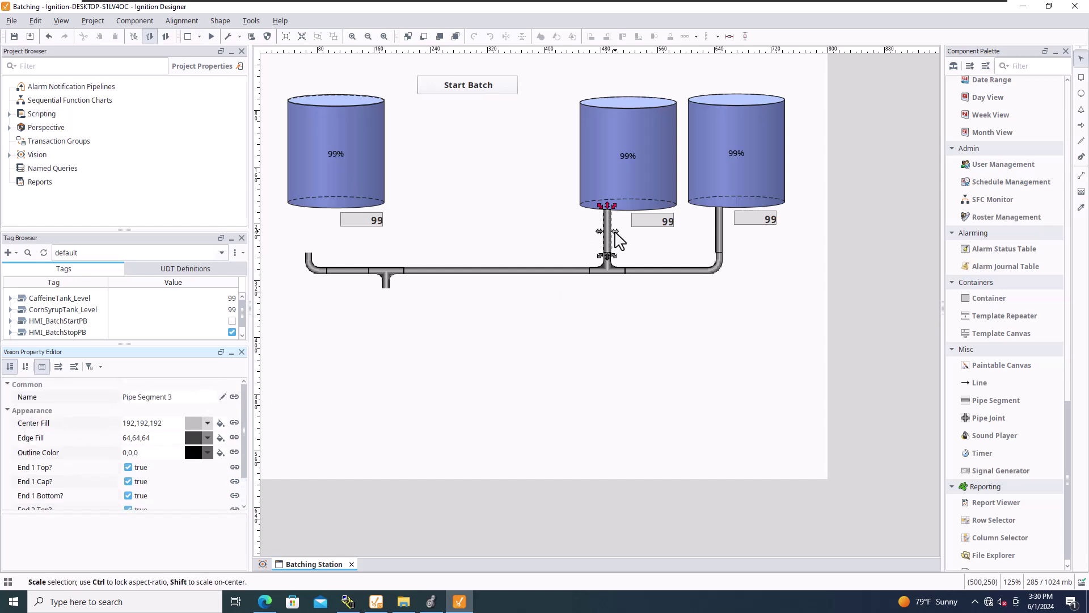
{"action": "left_click_drag", "start_coordinate": [614, 234], "coordinate": [623, 239]}
{"action": "left_click", "coordinate": [632, 253]}
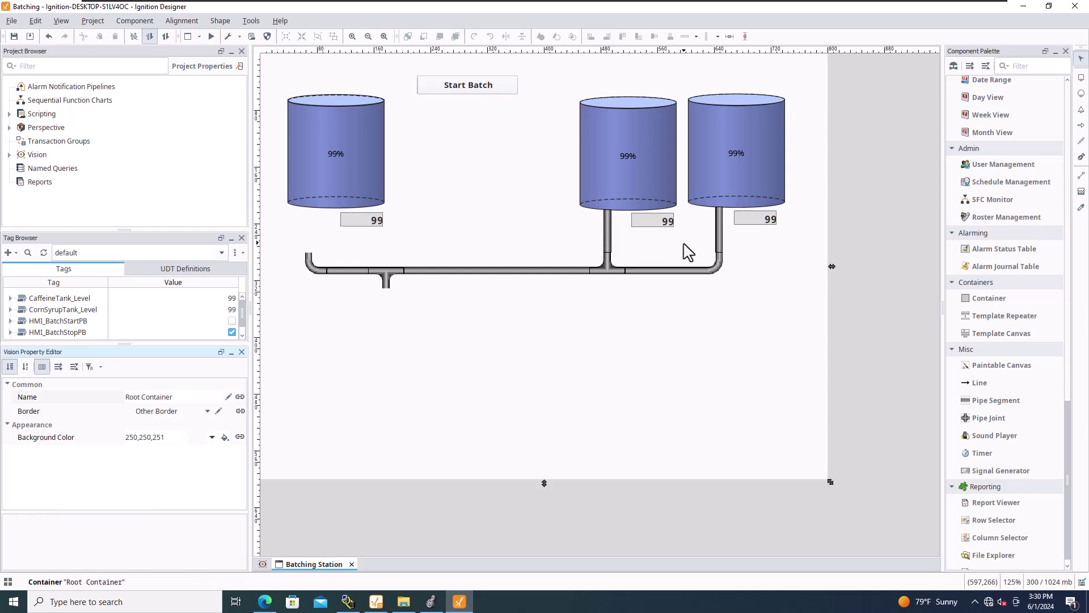
Zoom in on the tanks and narrow Pipe Segment 3 under the middle tank.
{"action": "left_click", "coordinate": [352, 37]}
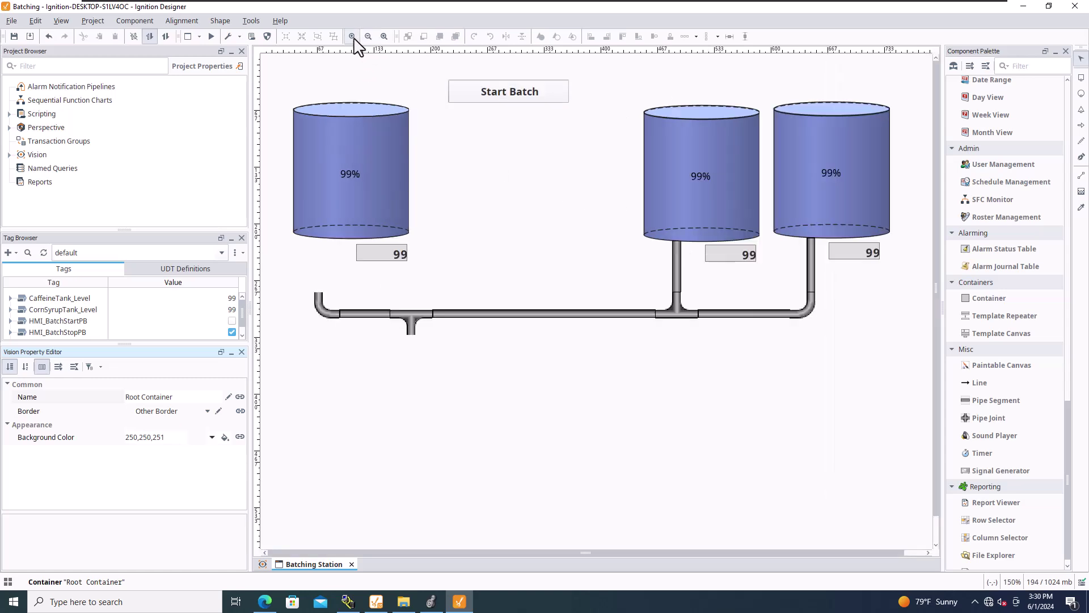
{"action": "left_click", "coordinate": [352, 37]}
{"action": "left_click", "coordinate": [748, 320]}
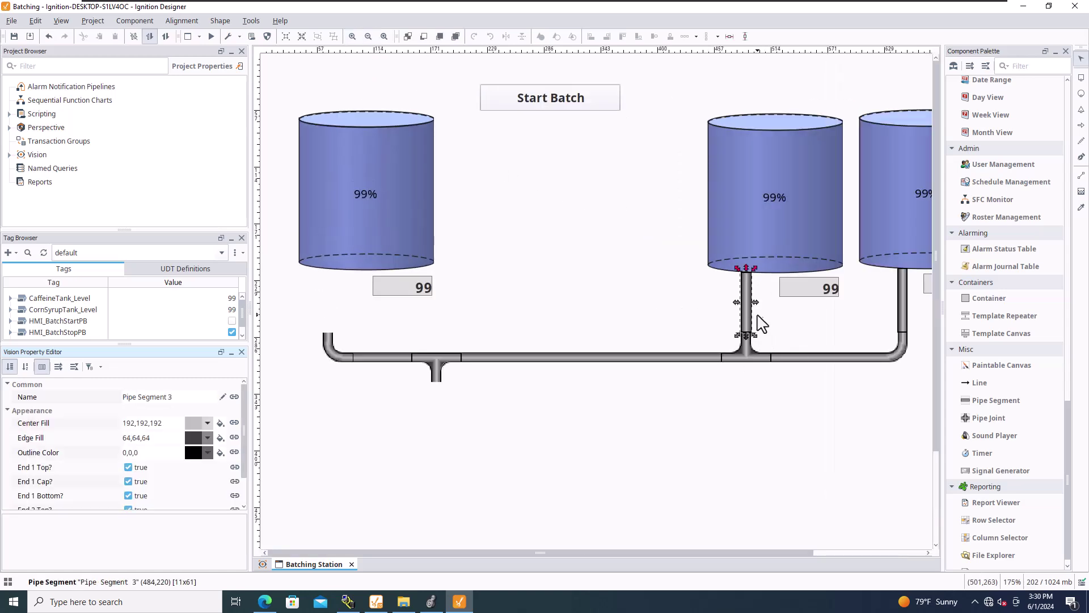
{"action": "left_click_drag", "start_coordinate": [756, 302], "coordinate": [758, 305]}
{"action": "left_click", "coordinate": [786, 332]}
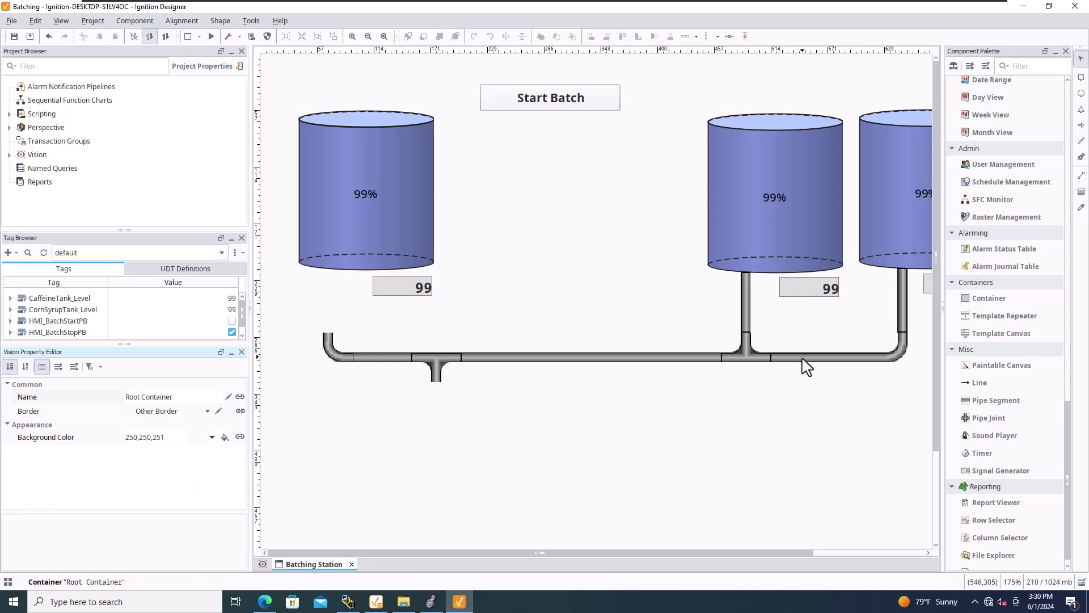
{"action": "left_click", "coordinate": [901, 312]}
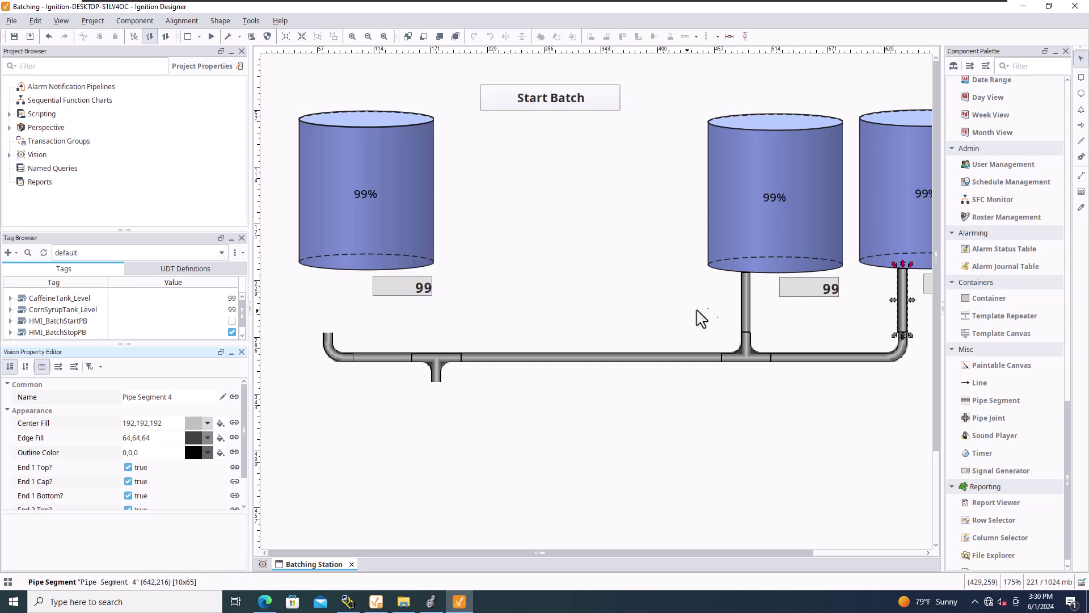
{"action": "left_click", "coordinate": [745, 306]}
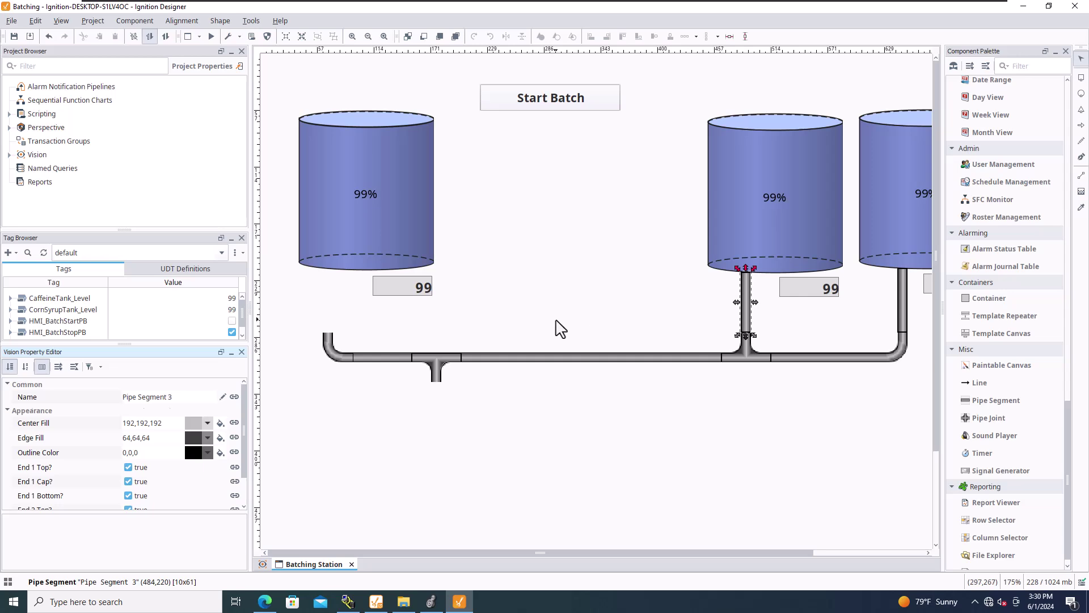
{"action": "left_click", "coordinate": [714, 342]}
{"action": "right_click", "coordinate": [748, 315]}
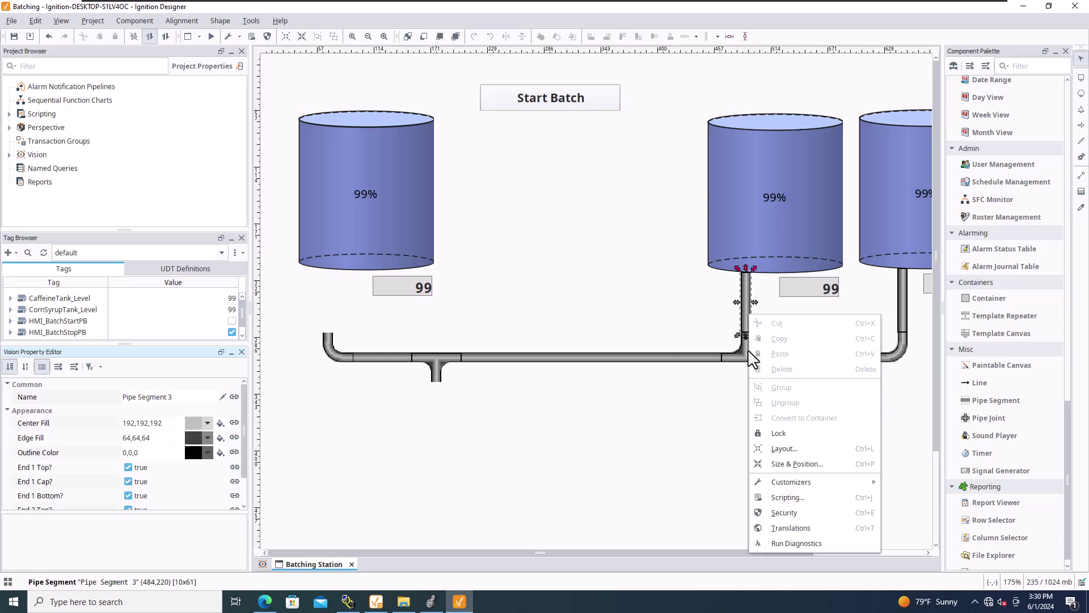
{"action": "left_click", "coordinate": [706, 466]}
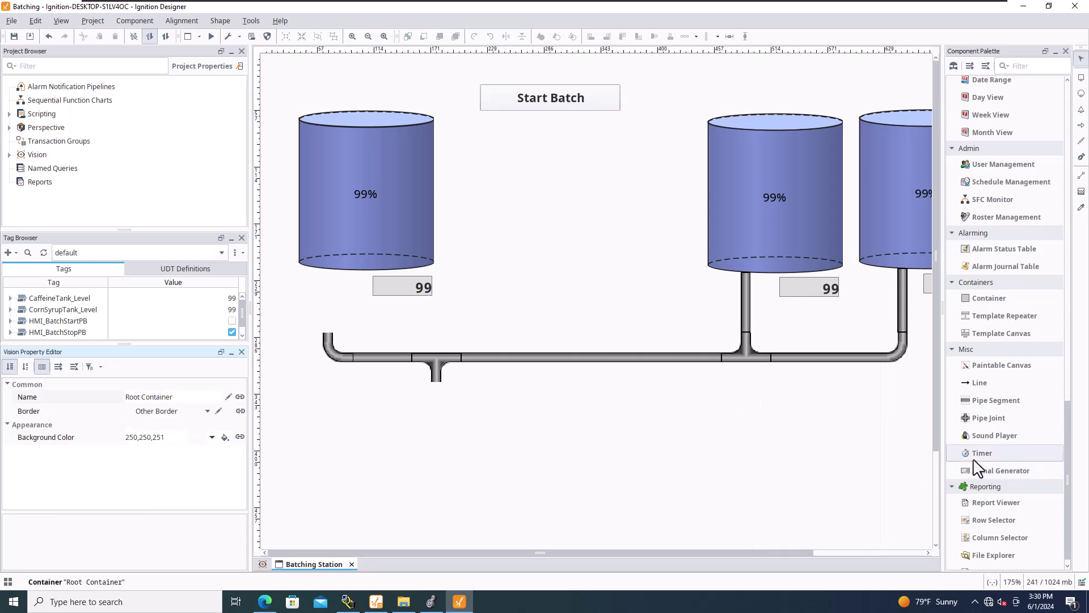
Revert an accidental drag of the left tank with Edit > Undo.
{"action": "left_click", "coordinate": [987, 402]}
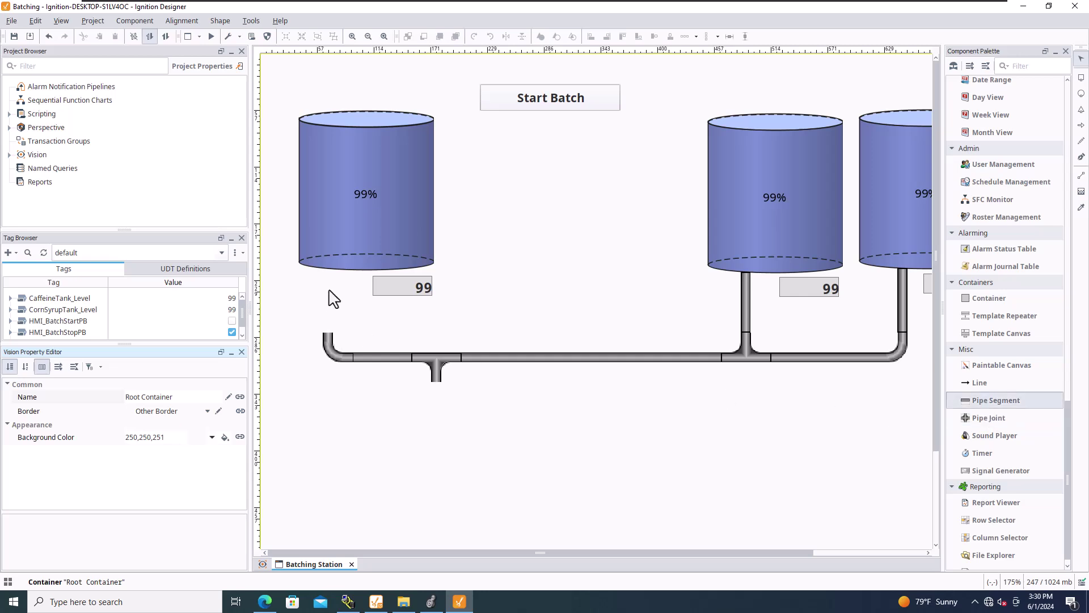
{"action": "left_click", "coordinate": [999, 402]}
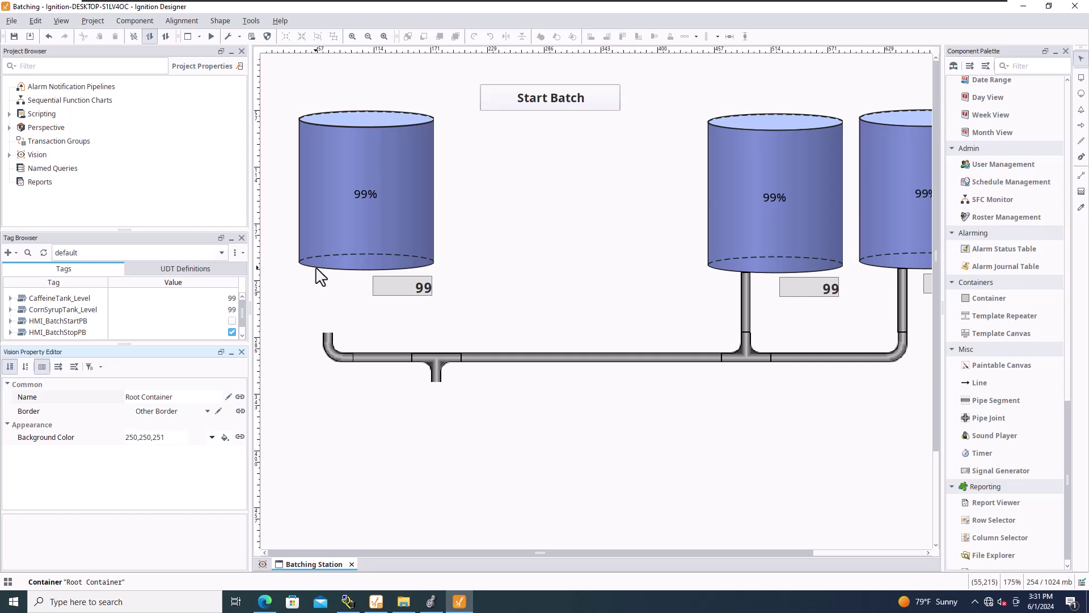
{"action": "left_click_drag", "start_coordinate": [324, 275], "coordinate": [337, 313]}
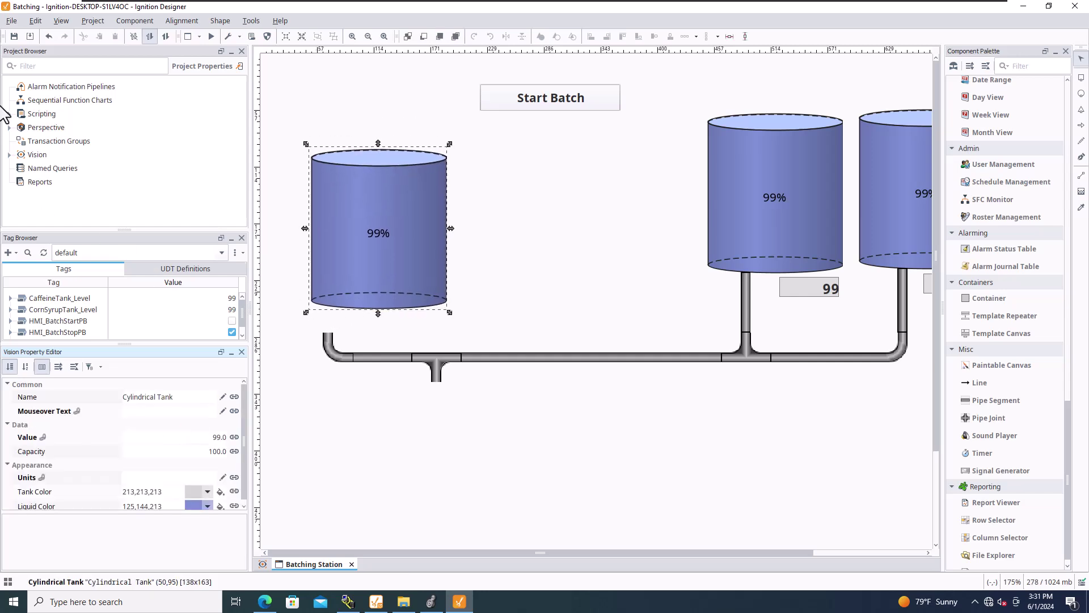
{"action": "left_click", "coordinate": [34, 21]}
{"action": "left_click", "coordinate": [85, 37]}
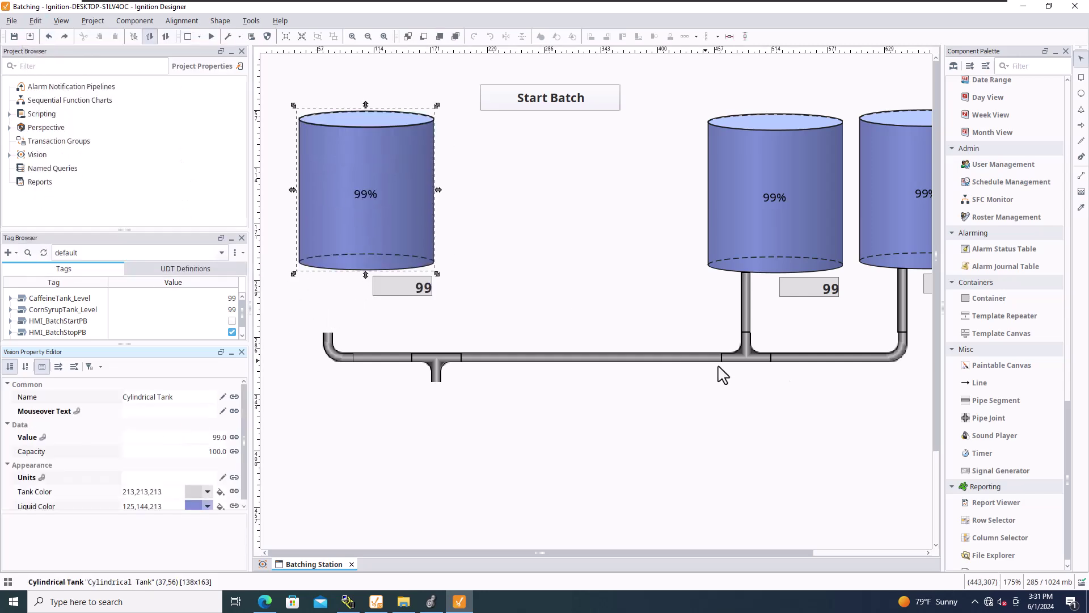
Draw Pipe Segment 5 from the left tank down to the header elbow, narrowed to match the others.
{"action": "left_click", "coordinate": [994, 401]}
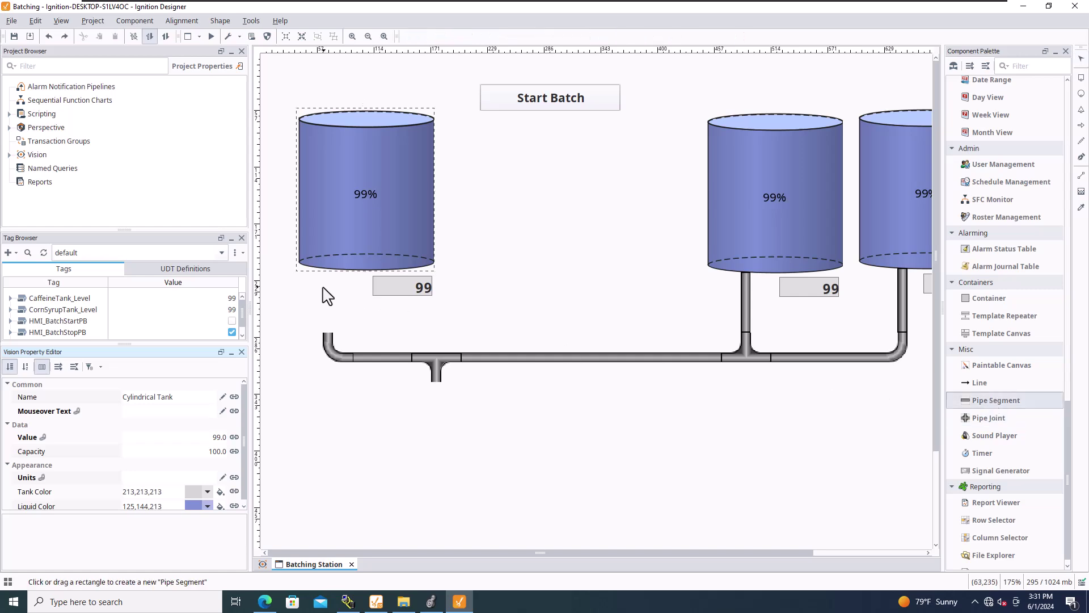
{"action": "left_click_drag", "start_coordinate": [318, 271], "coordinate": [341, 306]}
{"action": "left_click_drag", "start_coordinate": [338, 304], "coordinate": [326, 262]}
{"action": "left_click", "coordinate": [590, 295]}
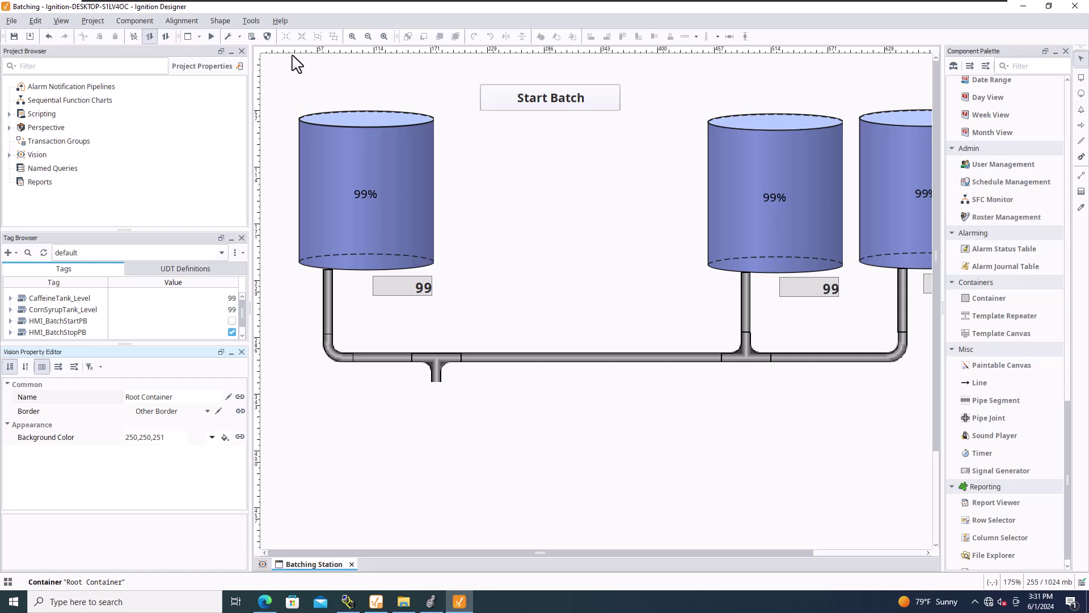
Zoom out, enlarge the tag list, and browse devices down to [Batching Project] > Controller:Global.
{"action": "left_click", "coordinate": [368, 37]}
{"action": "left_click", "coordinate": [368, 38]}
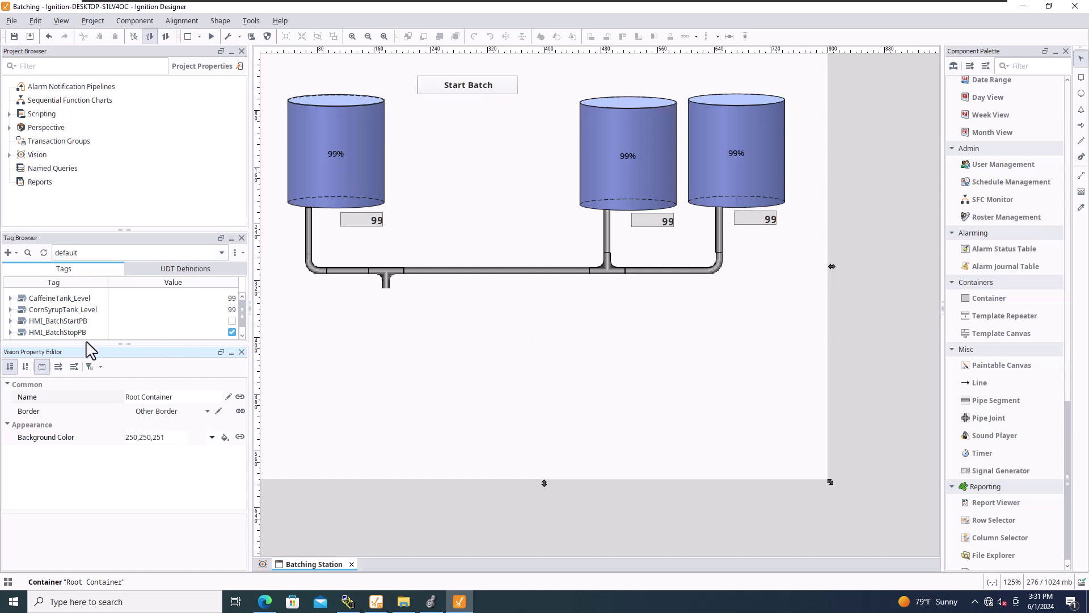
{"action": "left_click_drag", "start_coordinate": [89, 345], "coordinate": [91, 393]}
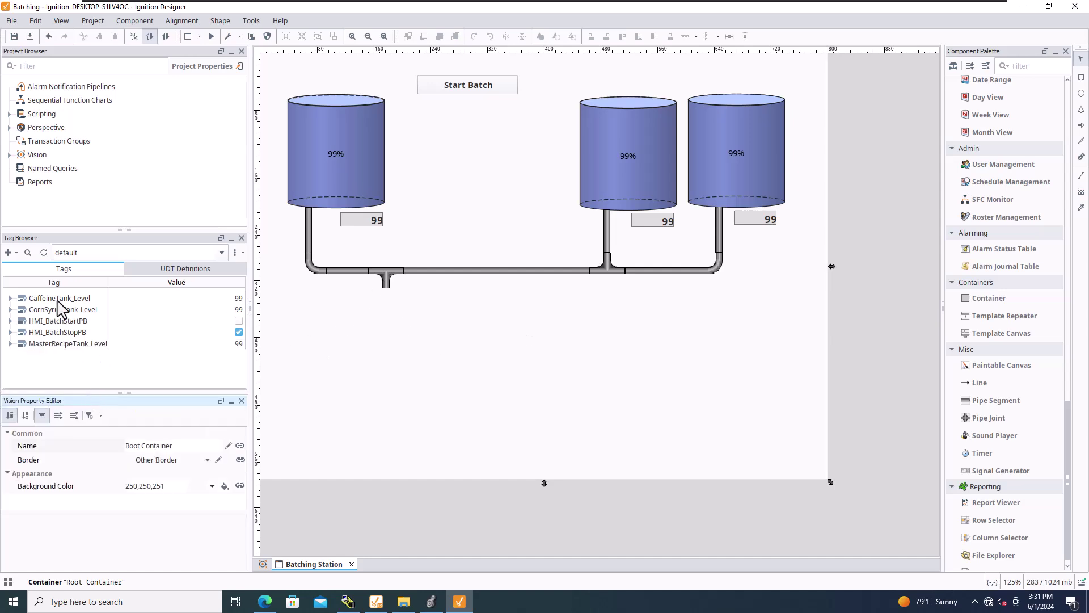
{"action": "left_click", "coordinate": [9, 253]}
{"action": "left_click", "coordinate": [34, 271]}
{"action": "left_click", "coordinate": [279, 211]}
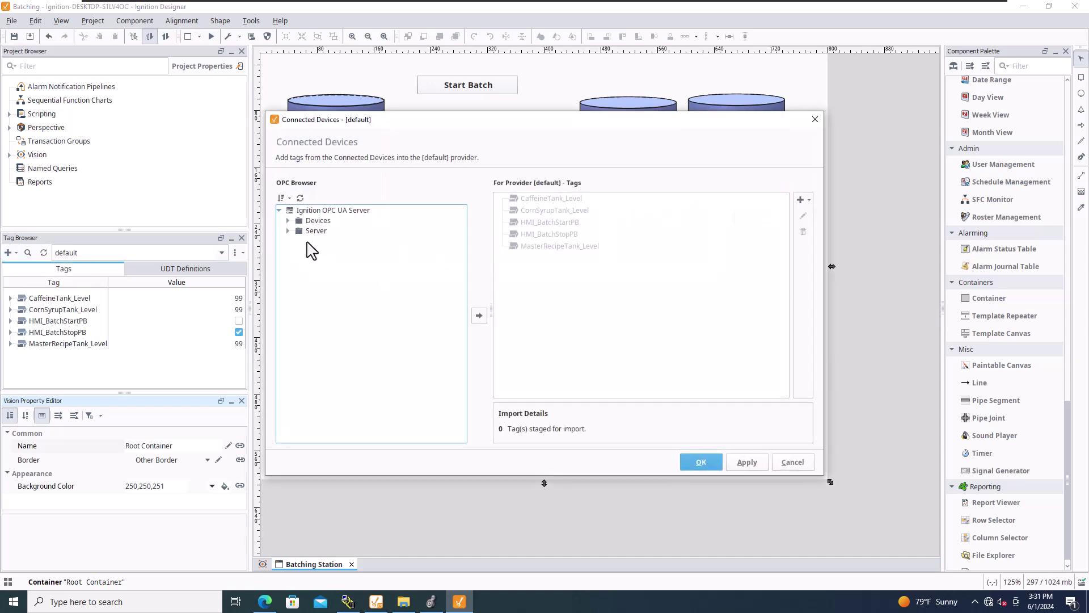
{"action": "left_click", "coordinate": [288, 221]}
{"action": "left_click", "coordinate": [297, 231]}
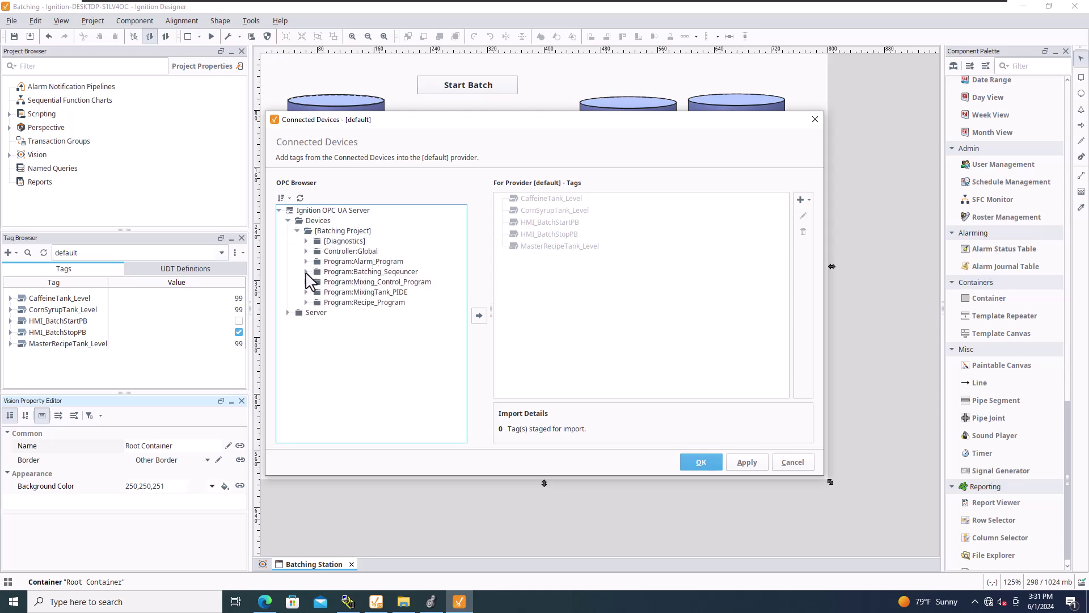
{"action": "left_click", "coordinate": [306, 251]}
Import the FinishedProductTank_Level tag into the default provider with Apply and OK.
{"action": "scroll", "coordinate": [371, 343], "scroll_direction": "down", "scroll_amount": 10}
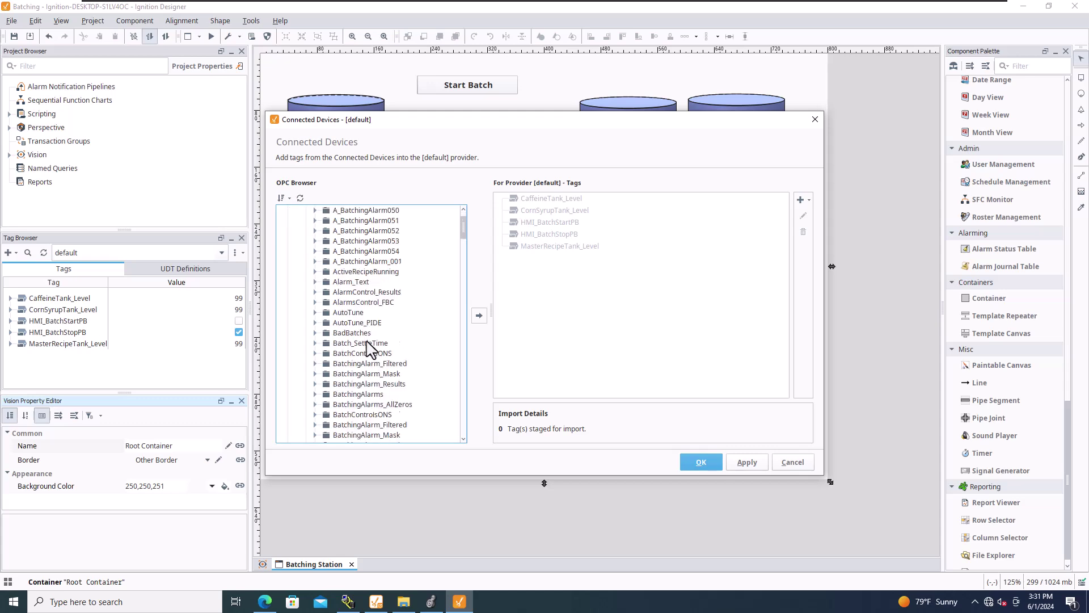
{"action": "scroll", "coordinate": [369, 341], "scroll_direction": "down", "scroll_amount": 3}
{"action": "scroll", "coordinate": [370, 346], "scroll_direction": "up", "scroll_amount": 2}
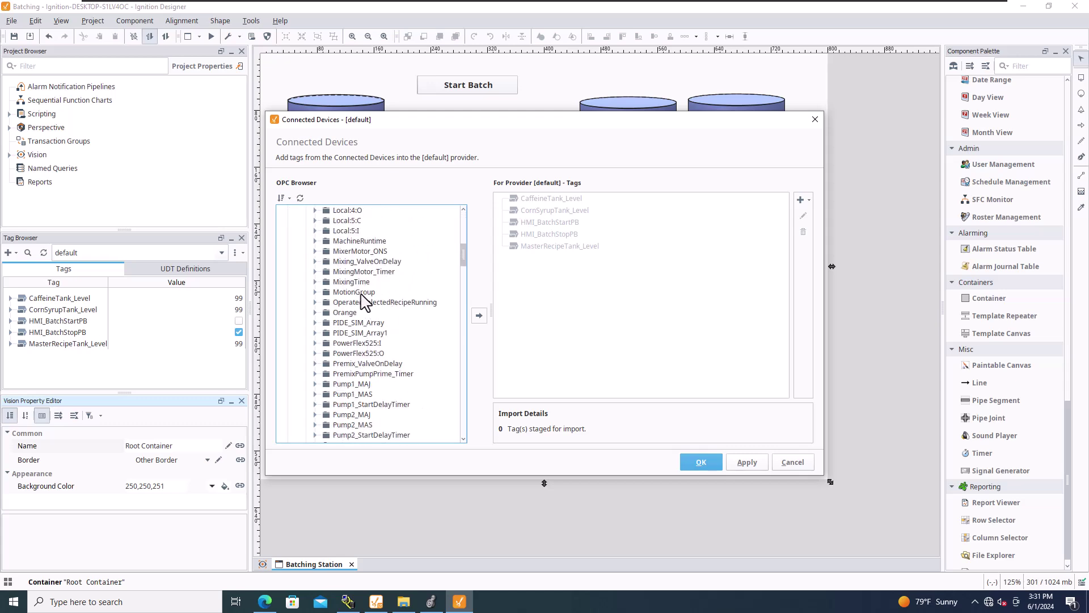
{"action": "scroll", "coordinate": [366, 331], "scroll_direction": "down", "scroll_amount": 7}
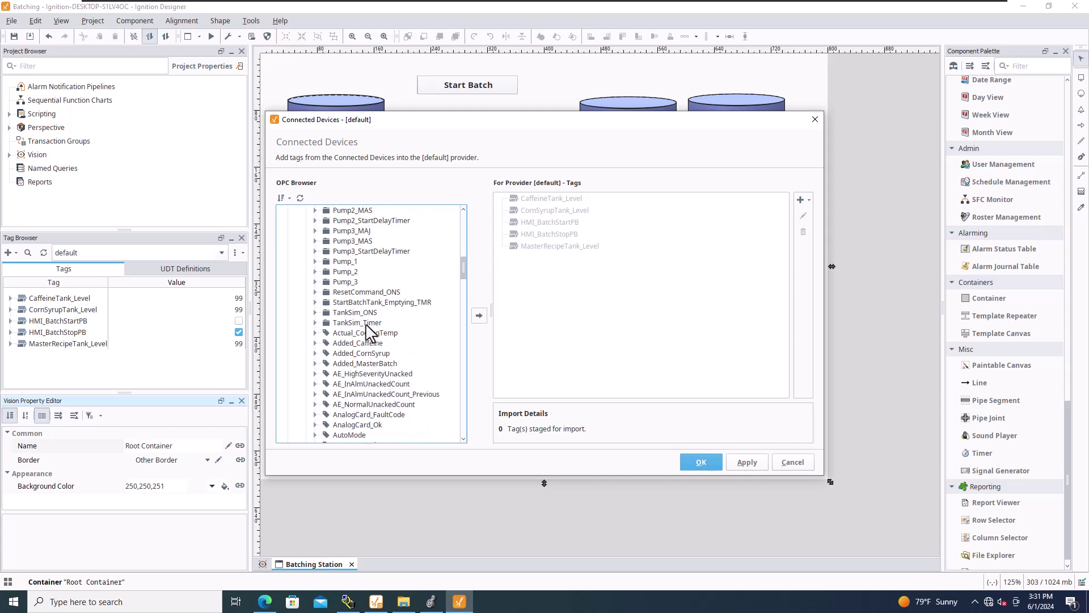
{"action": "scroll", "coordinate": [366, 320], "scroll_direction": "down", "scroll_amount": 15}
{"action": "scroll", "coordinate": [366, 326], "scroll_direction": "down", "scroll_amount": 10}
{"action": "scroll", "coordinate": [366, 327], "scroll_direction": "down", "scroll_amount": 5}
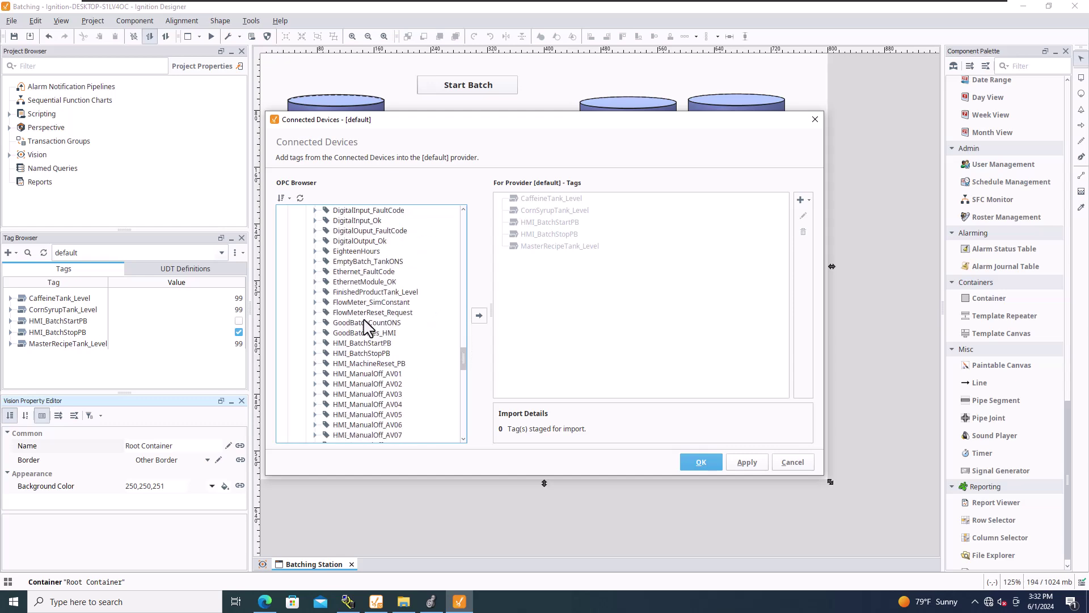
{"action": "left_click", "coordinate": [370, 293]}
{"action": "left_click", "coordinate": [479, 316]}
{"action": "left_click", "coordinate": [748, 462]}
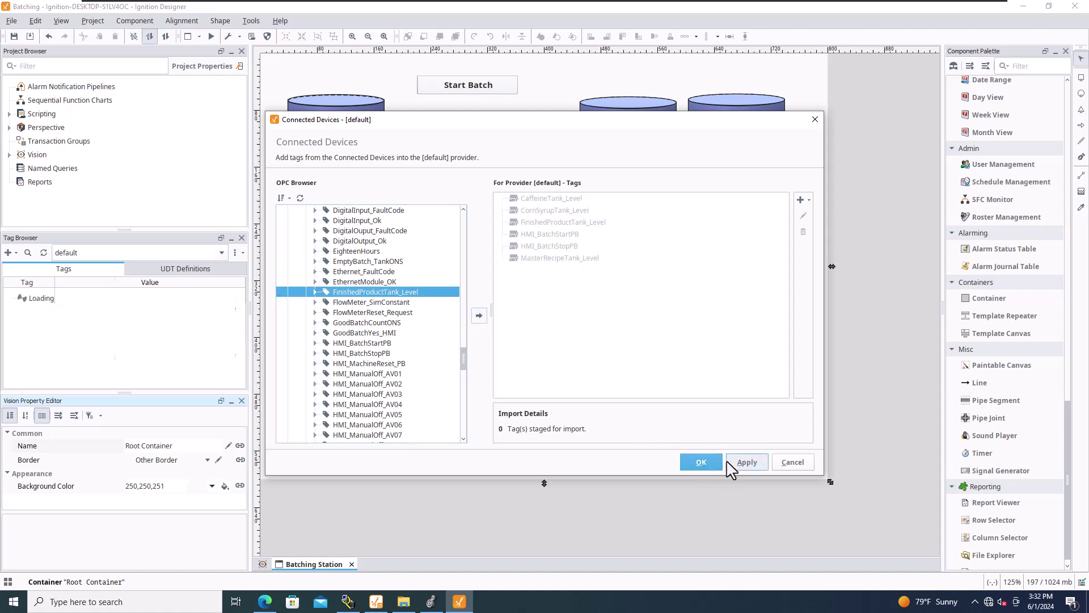
{"action": "left_click", "coordinate": [706, 461]}
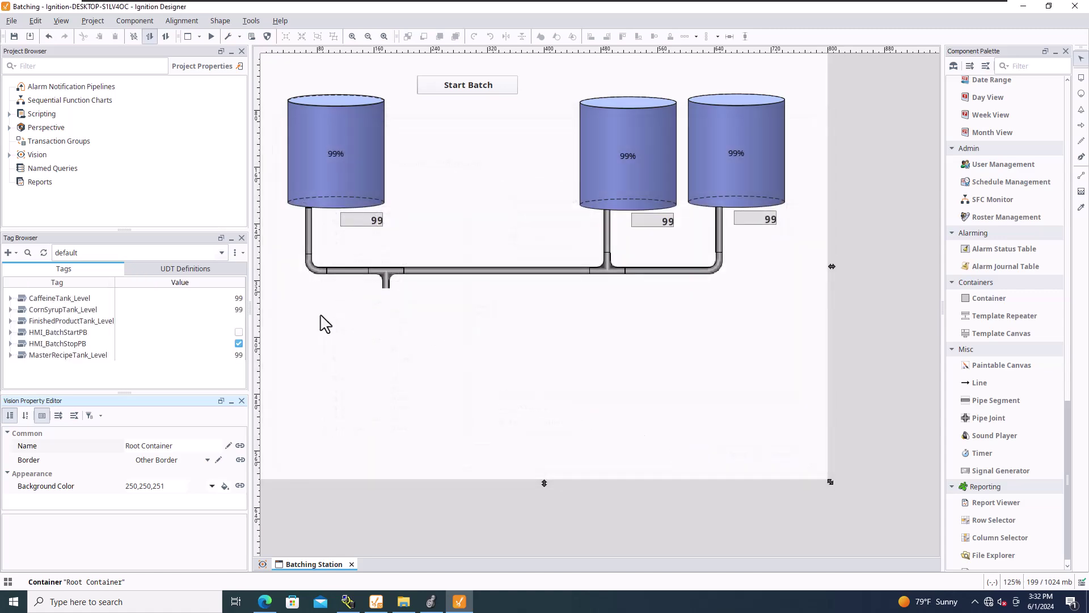
Drop FinishedProductTank_Level on the window as a Tank display under the pipe outlet, then switch to Logix Designer.
{"action": "left_click", "coordinate": [69, 321]}
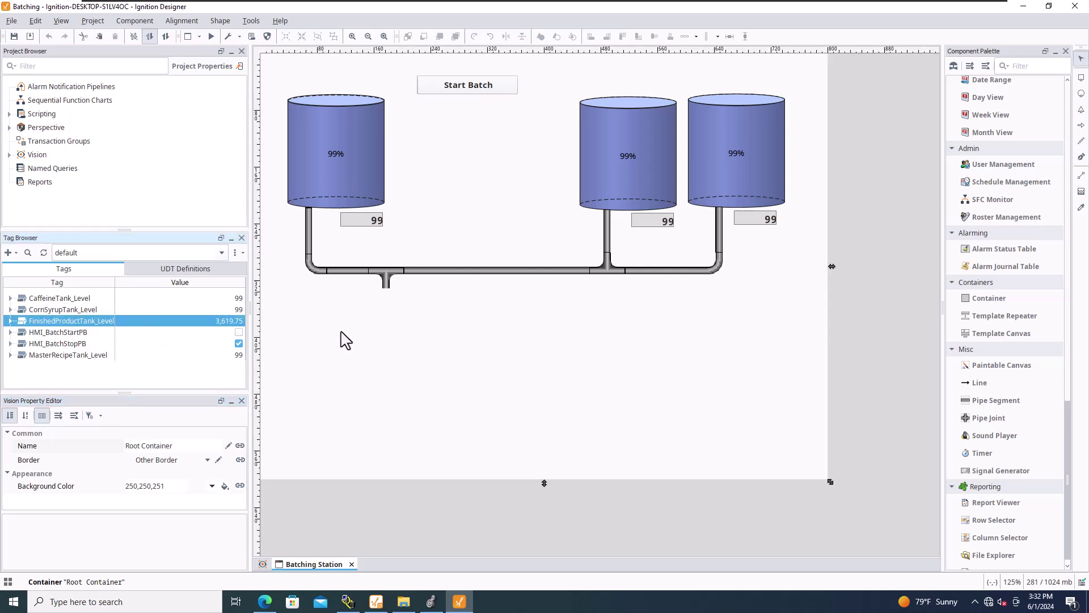
{"action": "left_click_drag", "start_coordinate": [72, 321], "coordinate": [361, 325]}
{"action": "mouse_move", "coordinate": [382, 332]}
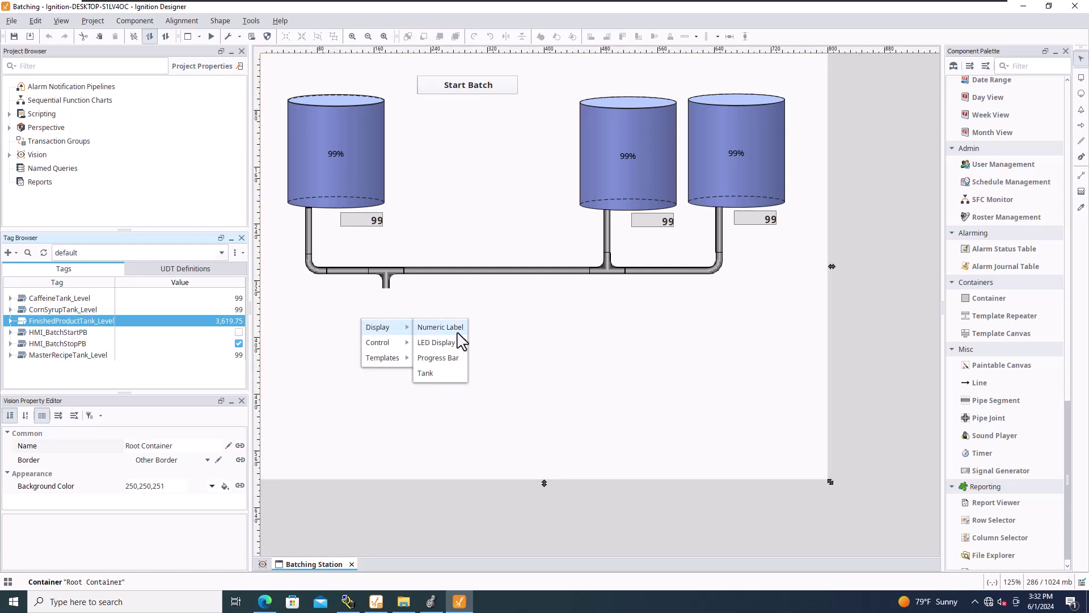
{"action": "left_click", "coordinate": [427, 374]}
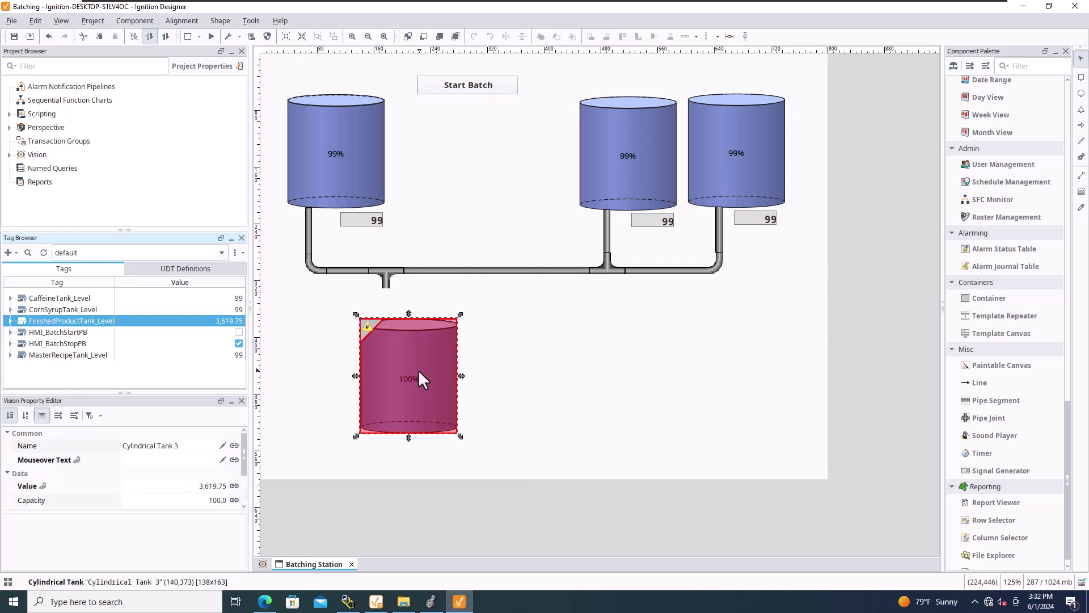
{"action": "left_click_drag", "start_coordinate": [415, 371], "coordinate": [377, 338]}
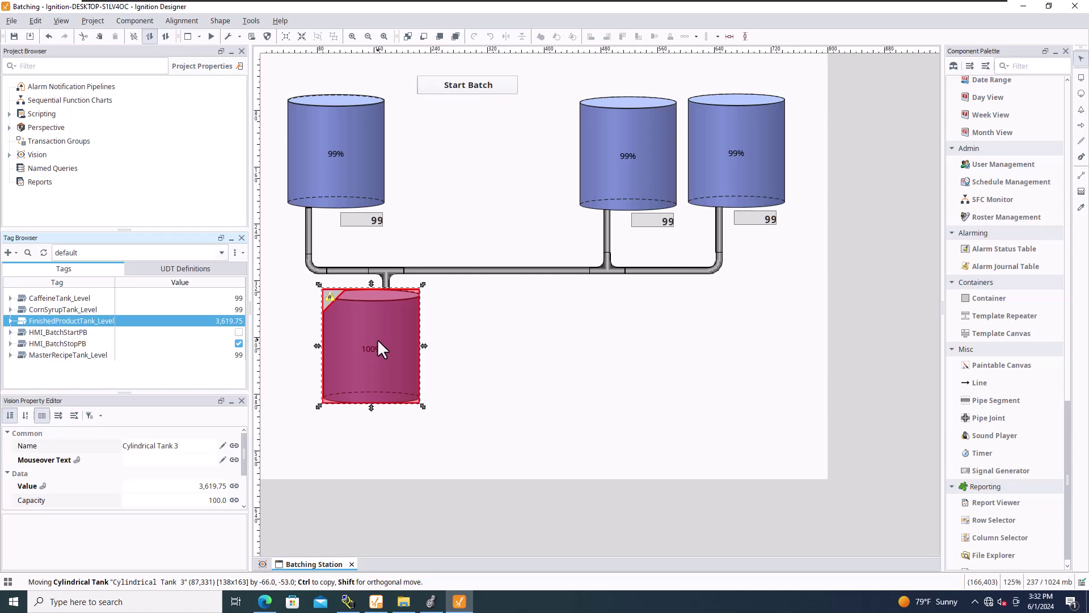
{"action": "left_click", "coordinate": [477, 357]}
{"action": "left_click", "coordinate": [381, 367]}
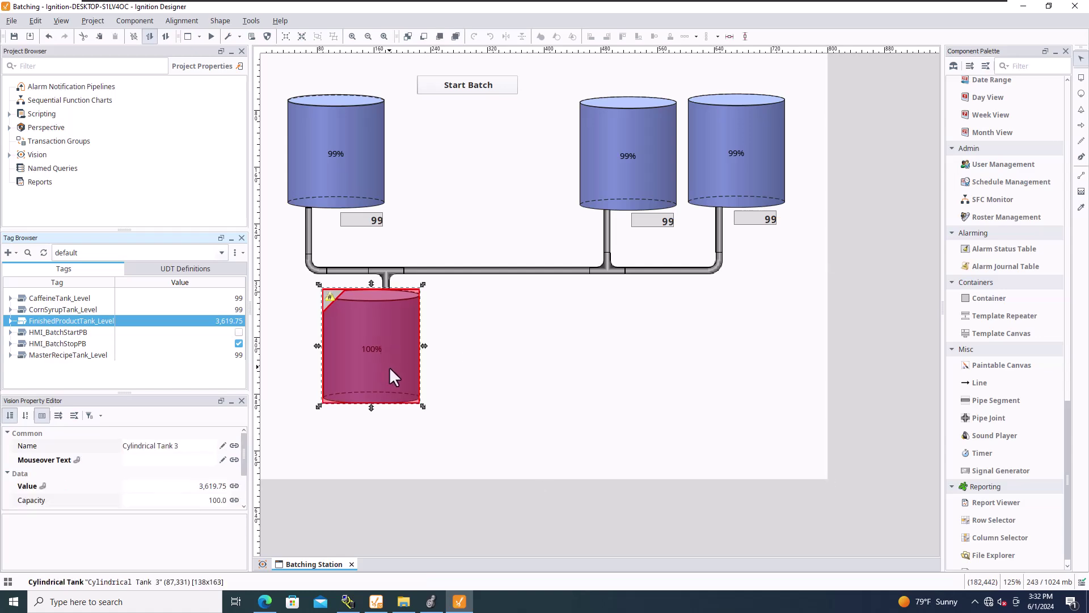
{"action": "left_click", "coordinate": [431, 601]}
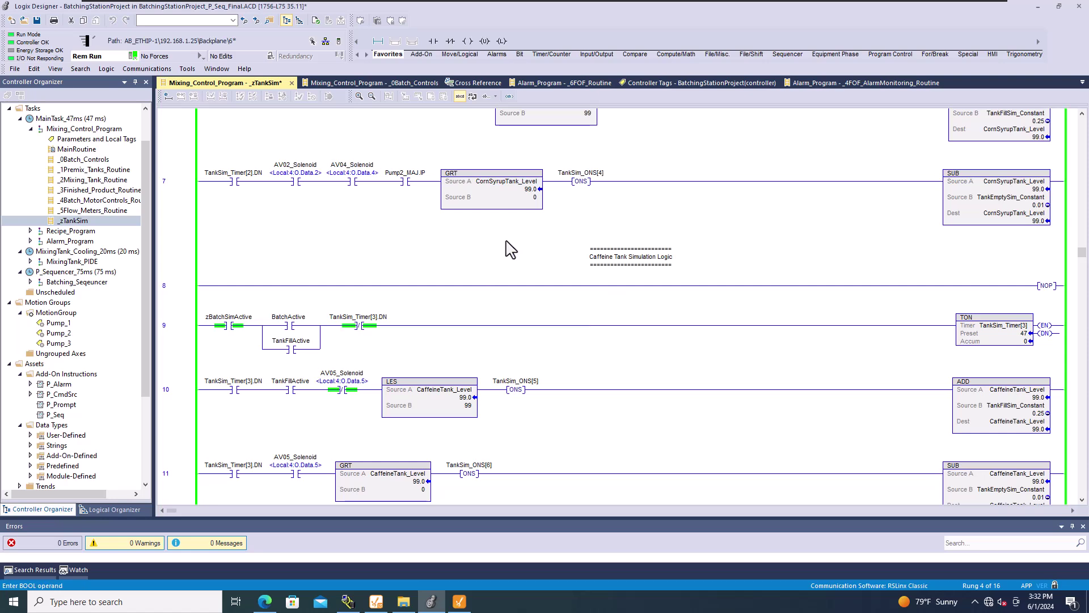
Open the _4Batch_MotorControls_Routine ladder and scroll through its rungs.
{"action": "scroll", "coordinate": [441, 282], "scroll_direction": "up", "scroll_amount": 4}
{"action": "scroll", "coordinate": [440, 282], "scroll_direction": "down", "scroll_amount": 3}
{"action": "scroll", "coordinate": [440, 282], "scroll_direction": "down", "scroll_amount": 12}
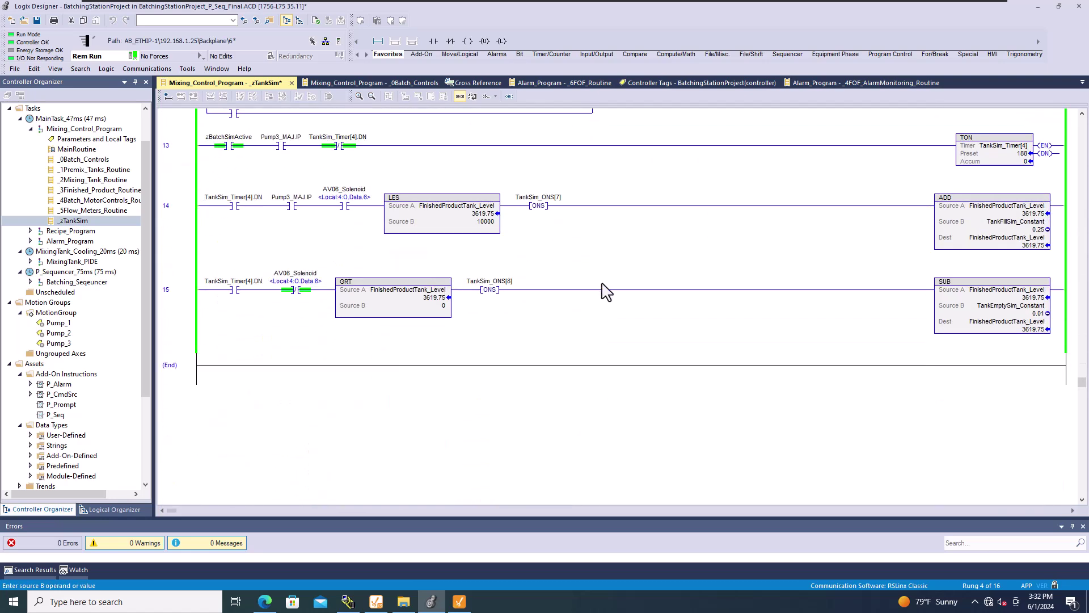
{"action": "scroll", "coordinate": [737, 301], "scroll_direction": "up", "scroll_amount": 2}
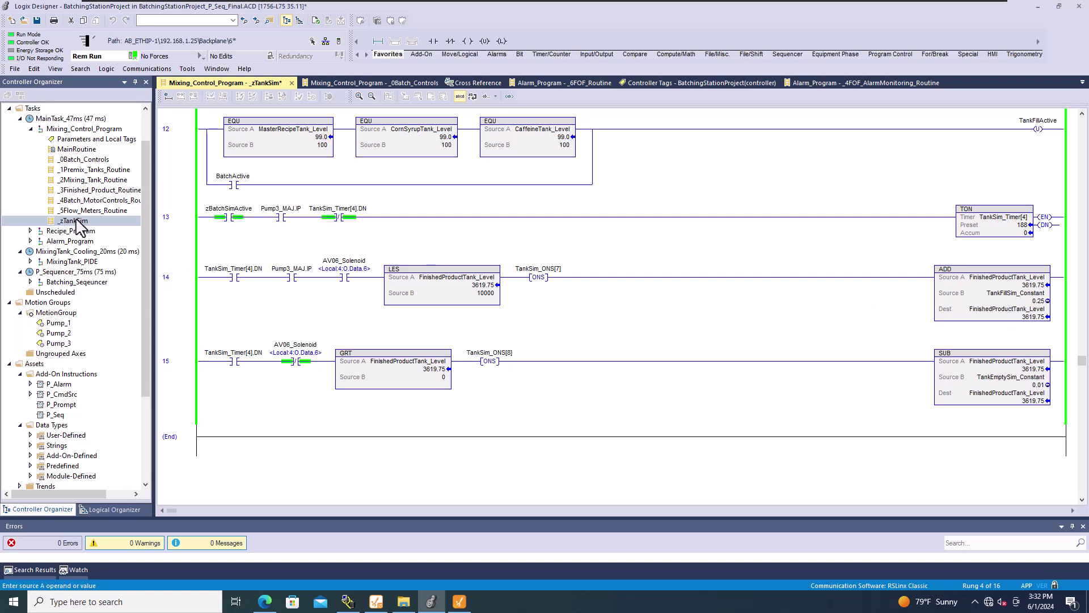
{"action": "left_click", "coordinate": [81, 202]}
{"action": "double_click", "coordinate": [80, 203]}
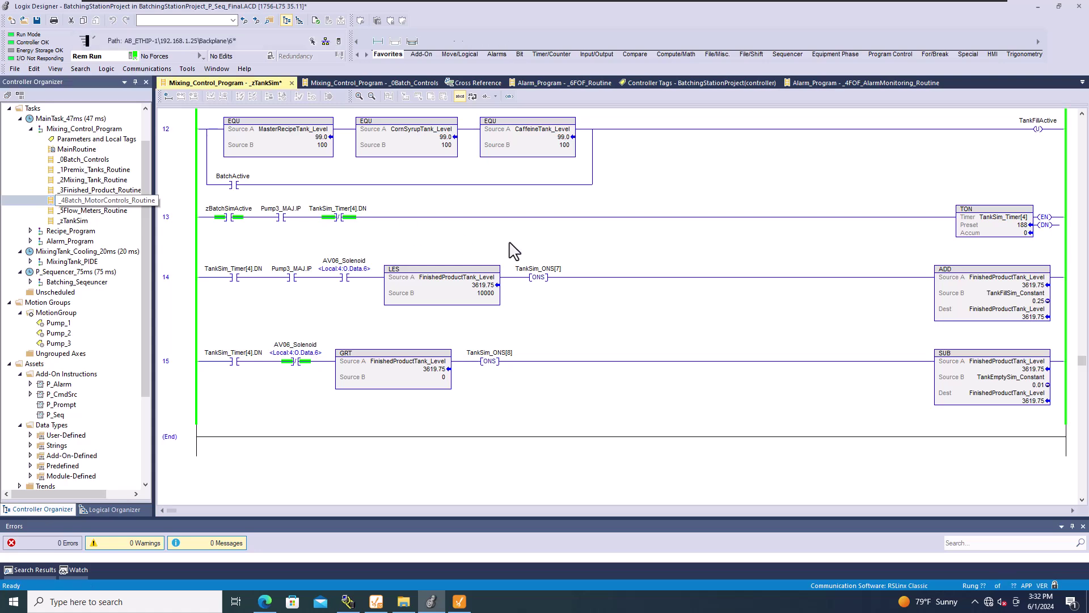
{"action": "scroll", "coordinate": [652, 290], "scroll_direction": "down", "scroll_amount": 5}
{"action": "scroll", "coordinate": [653, 289], "scroll_direction": "down", "scroll_amount": 15}
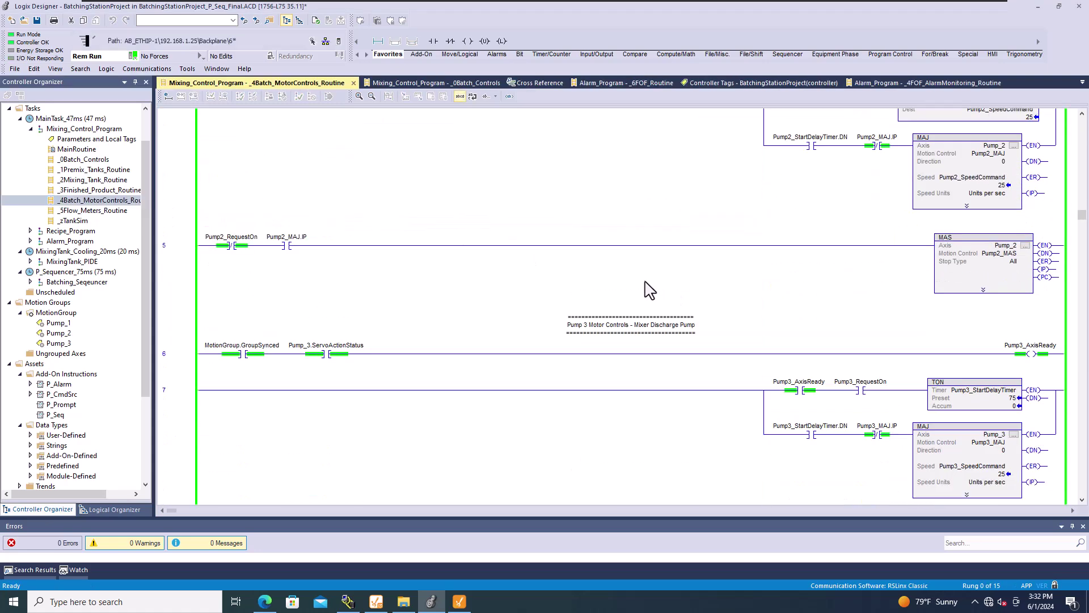
{"action": "scroll", "coordinate": [638, 291], "scroll_direction": "down", "scroll_amount": 4}
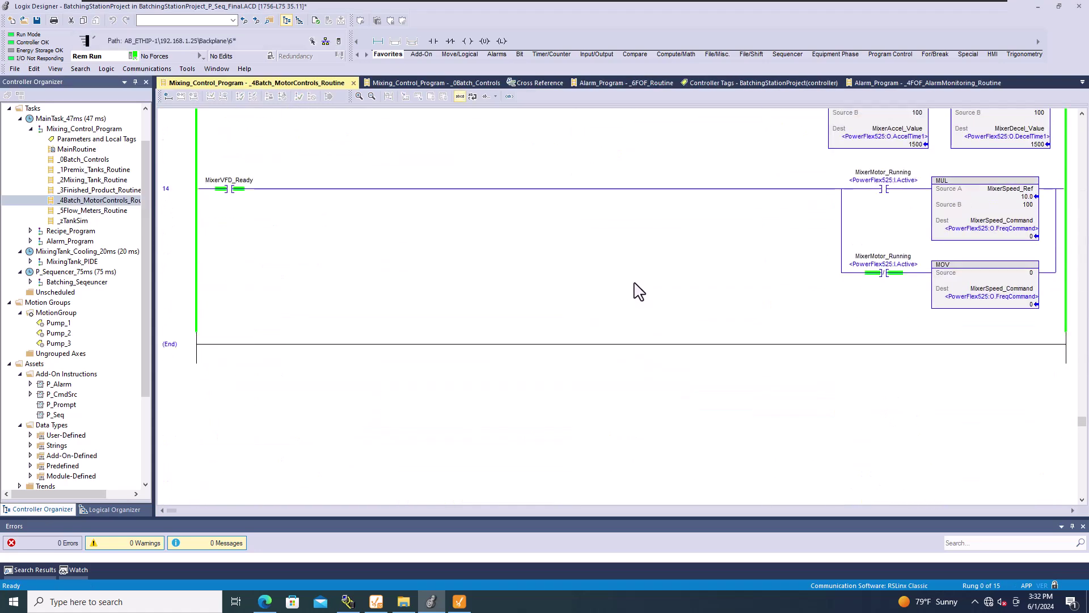
Open the _3Finished_Product_Routine ladder and scroll through it.
{"action": "double_click", "coordinate": [104, 191]}
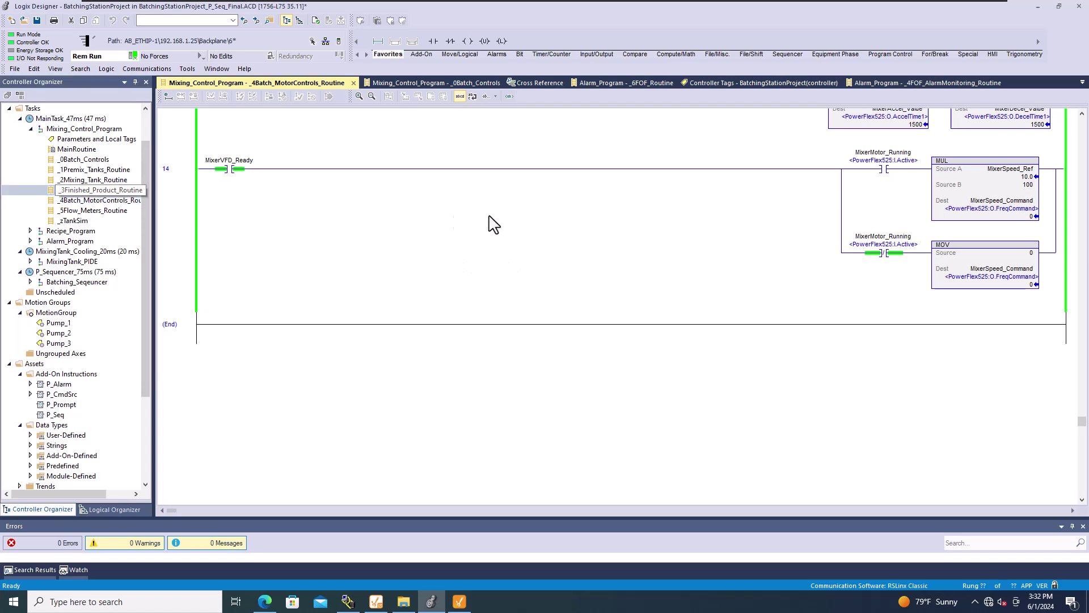
{"action": "scroll", "coordinate": [656, 236], "scroll_direction": "down", "scroll_amount": 5}
{"action": "scroll", "coordinate": [658, 238], "scroll_direction": "down", "scroll_amount": 6}
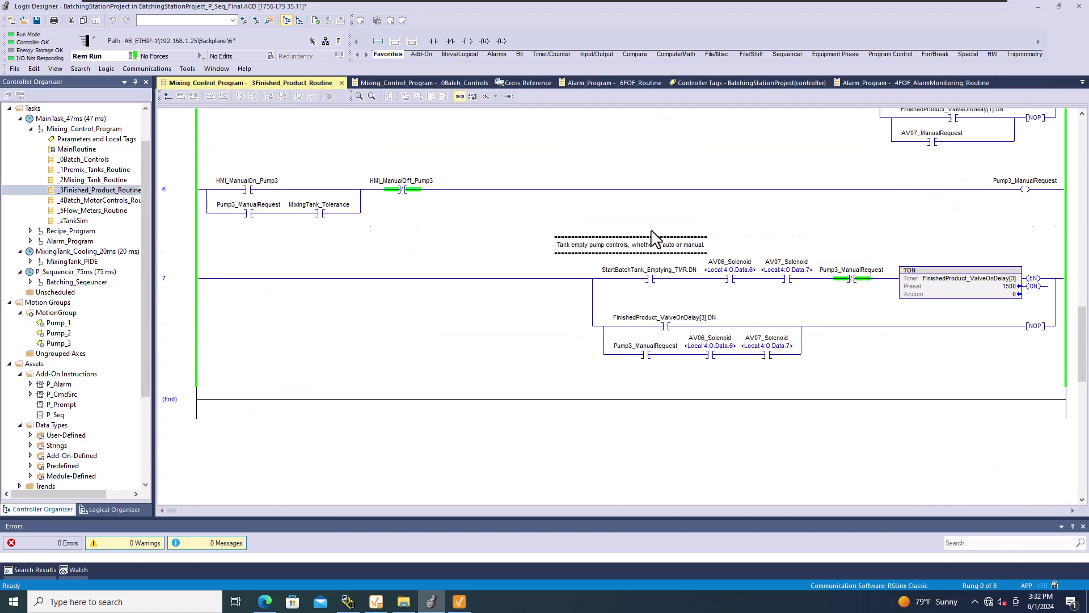
{"action": "scroll", "coordinate": [652, 240], "scroll_direction": "up", "scroll_amount": 3}
{"action": "scroll", "coordinate": [652, 241], "scroll_direction": "up", "scroll_amount": 8}
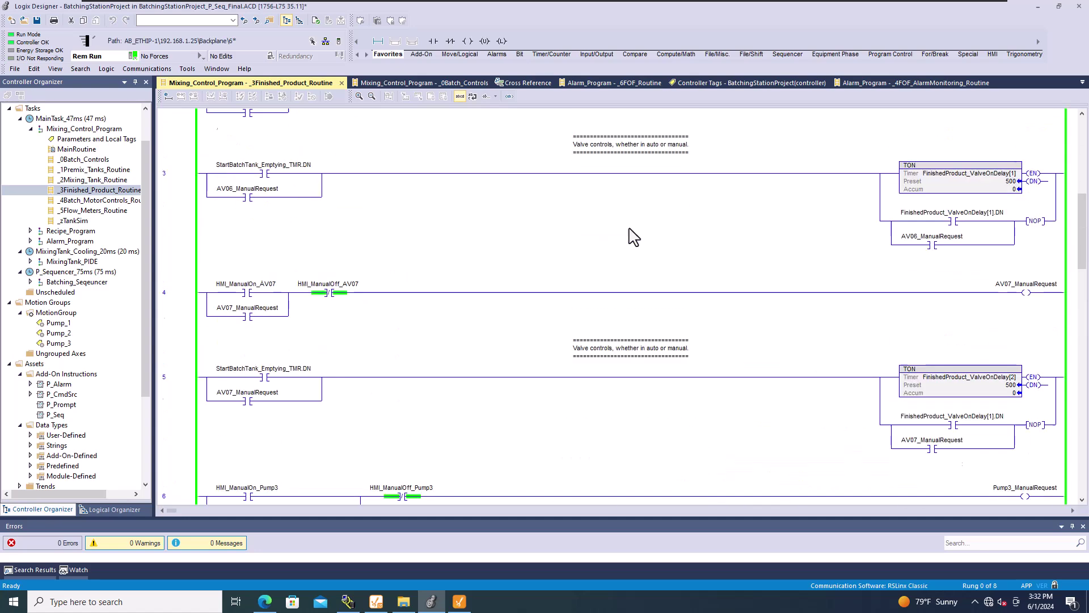
Open the _2Mixing_Tank_Routine ladder and scroll down to rung 13.
{"action": "left_click", "coordinate": [88, 181]}
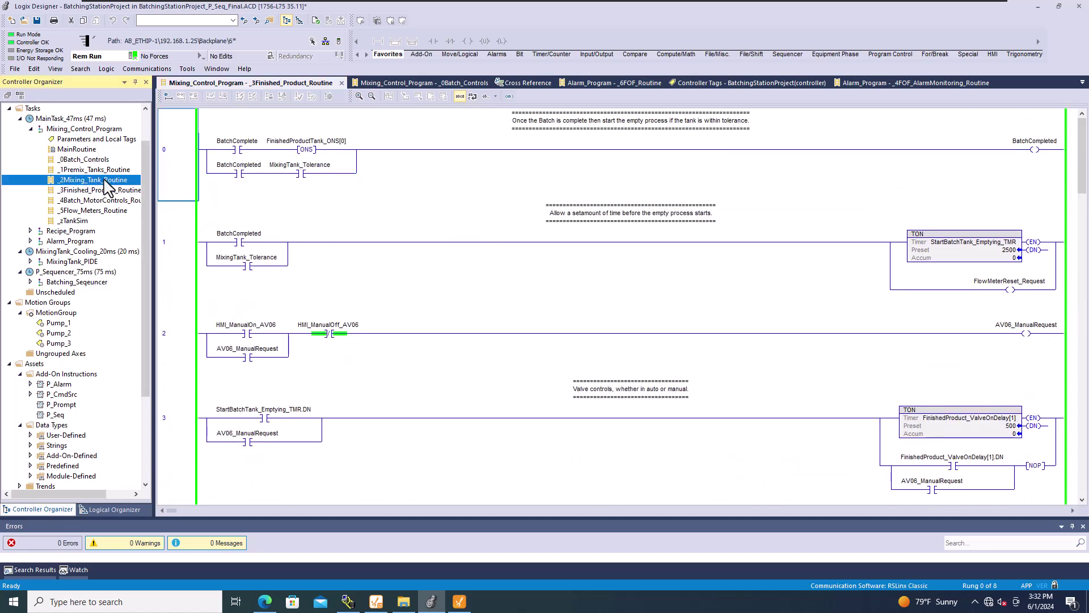
{"action": "double_click", "coordinate": [105, 180]}
{"action": "scroll", "coordinate": [691, 252], "scroll_direction": "down", "scroll_amount": 5}
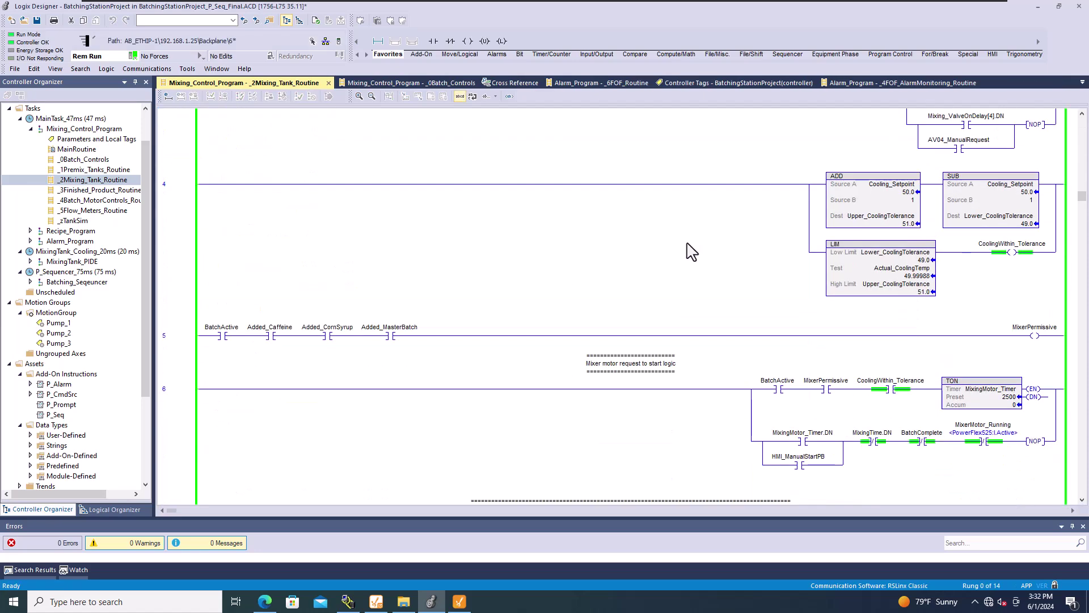
{"action": "scroll", "coordinate": [976, 253], "scroll_direction": "down", "scroll_amount": 3}
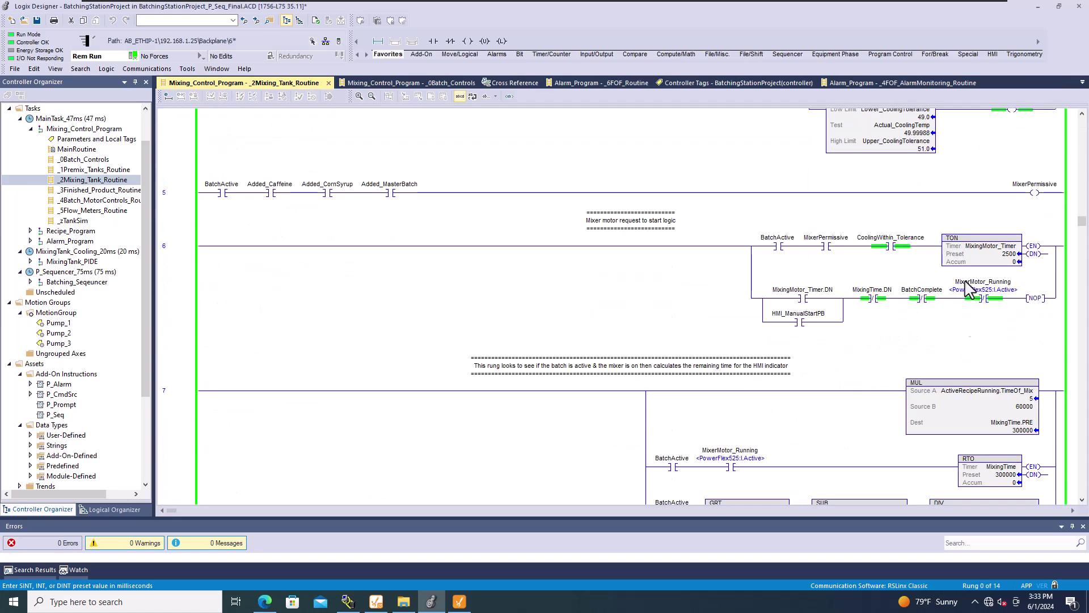
{"action": "scroll", "coordinate": [969, 289], "scroll_direction": "down", "scroll_amount": 10}
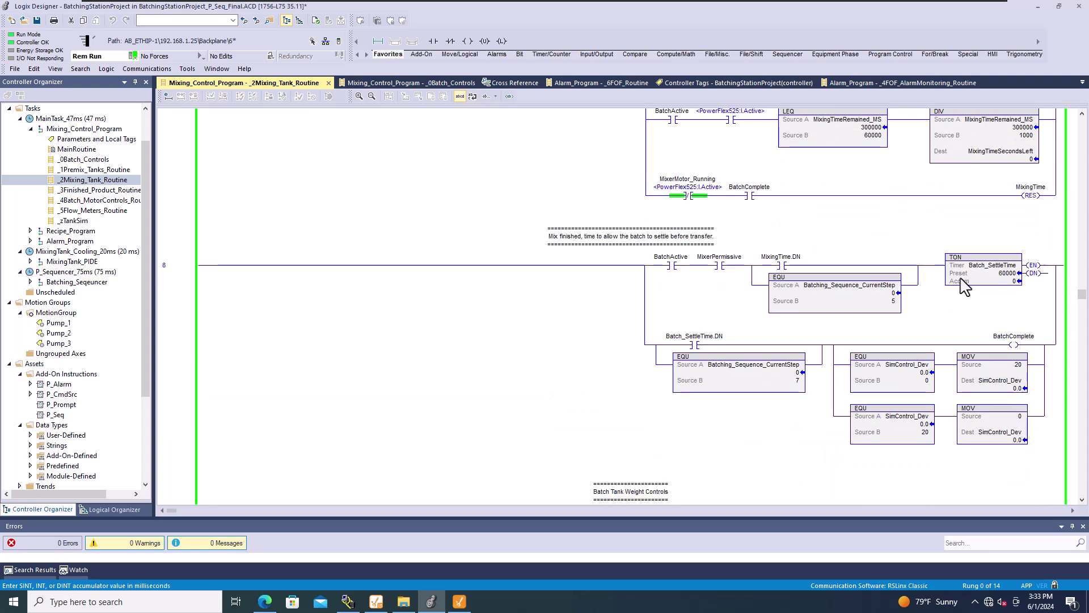
{"action": "scroll", "coordinate": [965, 286], "scroll_direction": "down", "scroll_amount": 15}
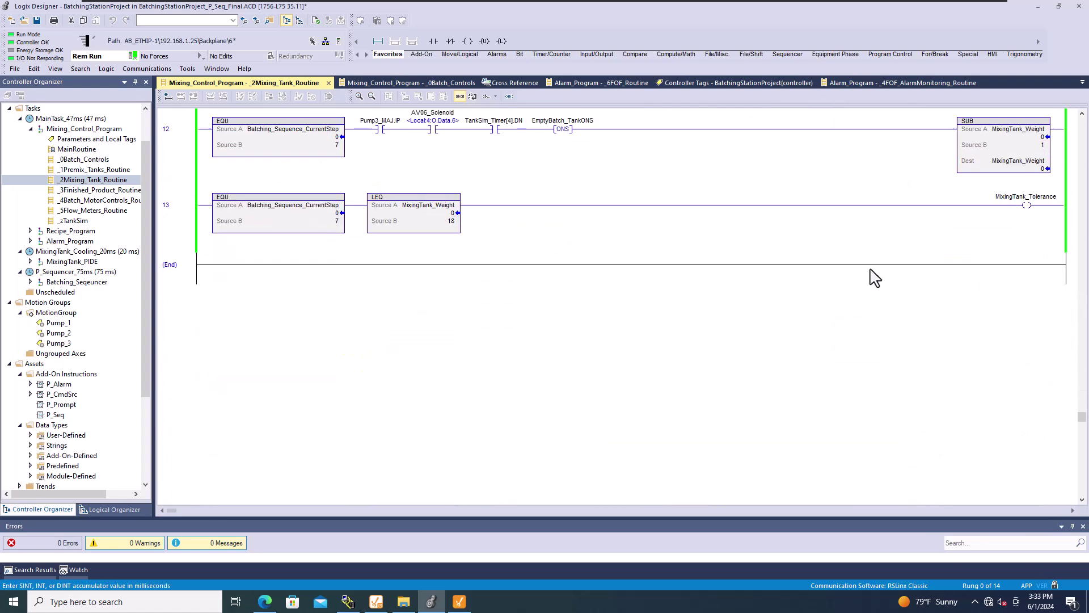
{"action": "scroll", "coordinate": [943, 285], "scroll_direction": "up", "scroll_amount": 2}
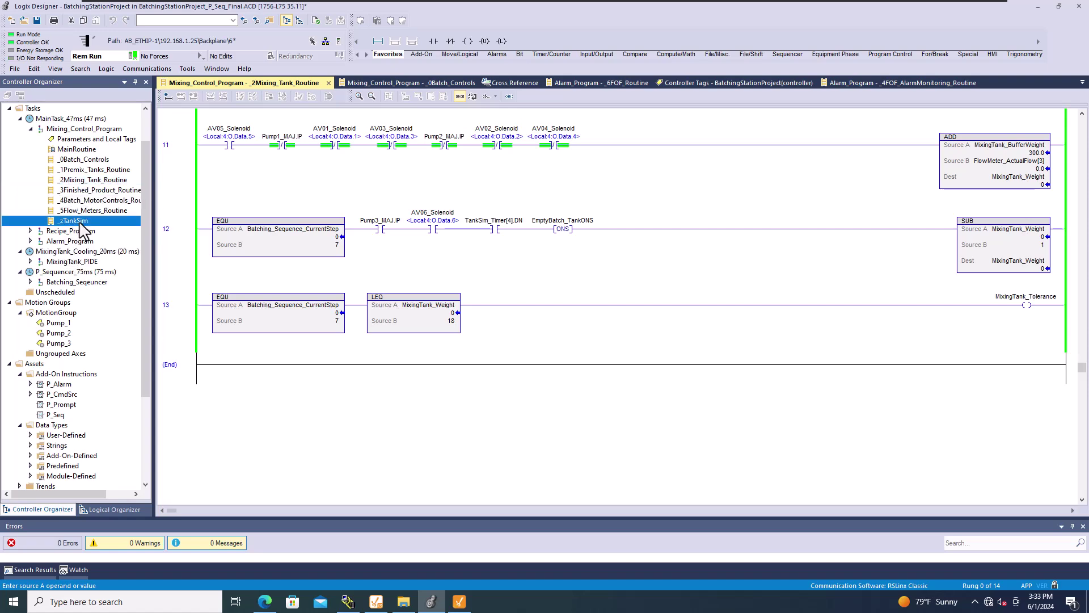
In _zTankSim, set the ADD block's Source A to 50, then return to Ignition Designer.
{"action": "double_click", "coordinate": [75, 221]}
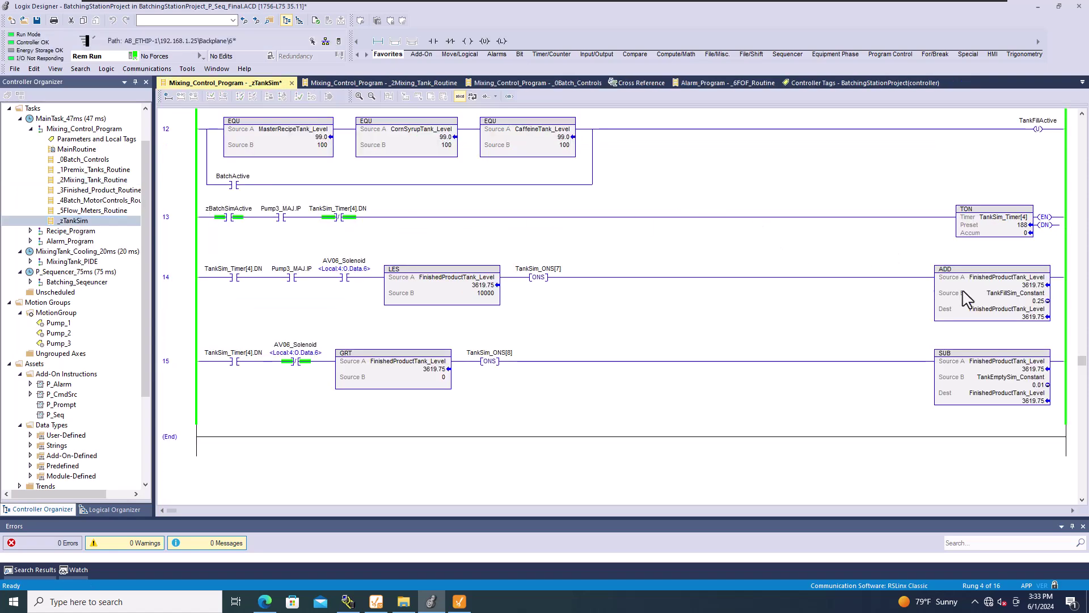
{"action": "double_click", "coordinate": [1028, 286]}
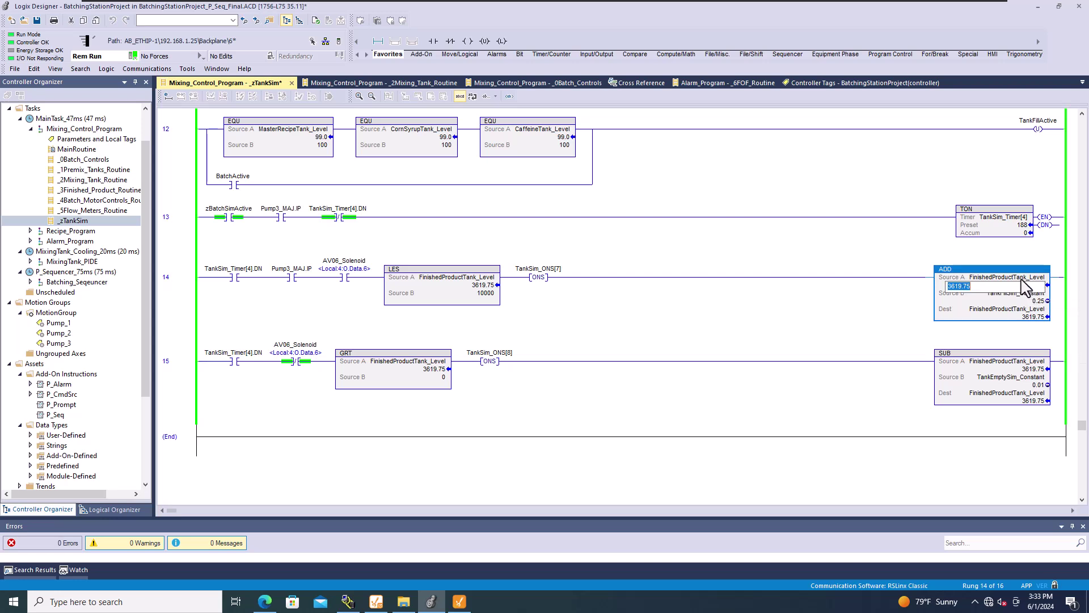
{"action": "key", "text": "Return"}
{"action": "key", "text": "Left"}
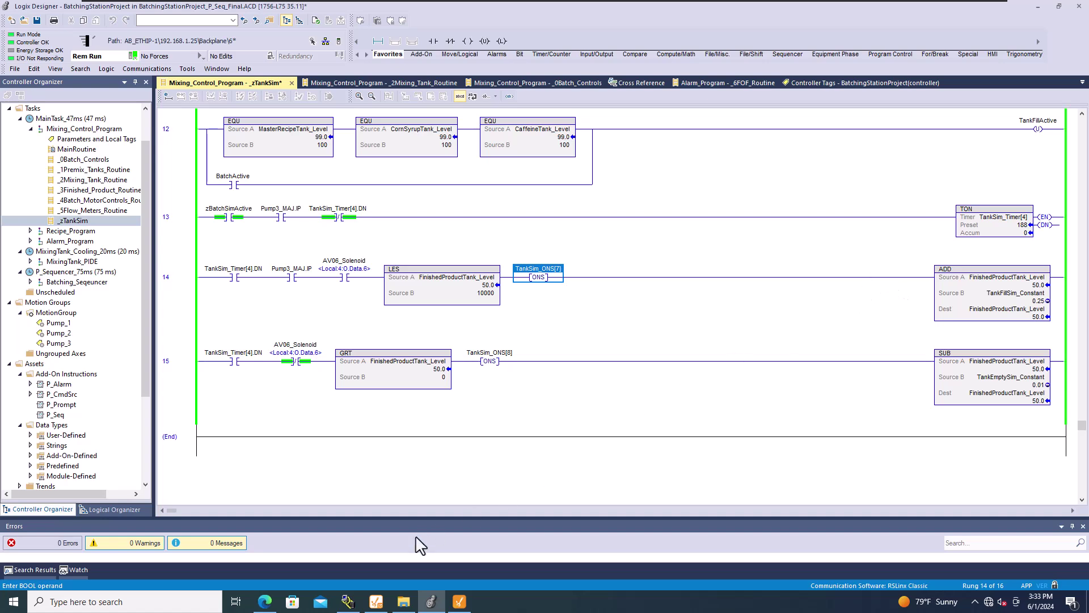
{"action": "left_click", "coordinate": [460, 602]}
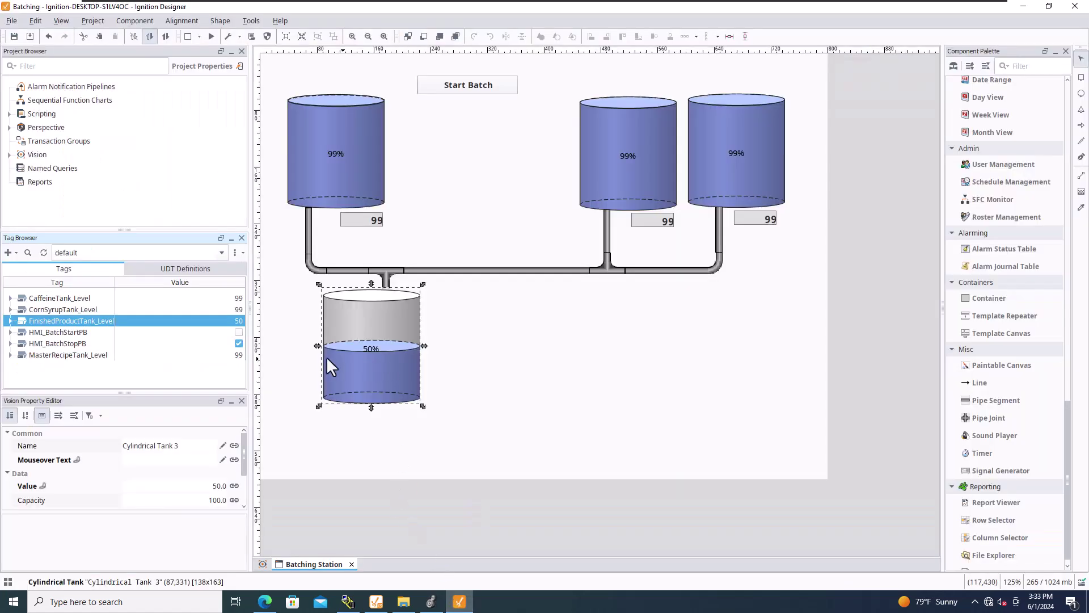
Set Cylindrical Tank 3's Capacity to 500 so it reads 10%, then reopen Logix Designer's ADD Source A value.
{"action": "scroll", "coordinate": [198, 493], "scroll_direction": "down", "scroll_amount": 1}
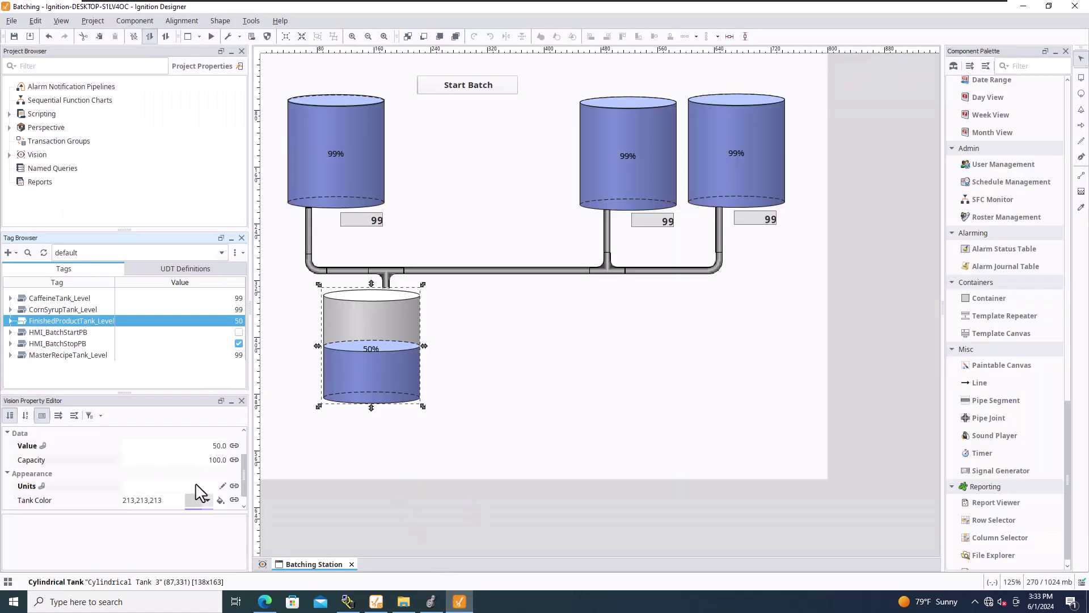
{"action": "left_click", "coordinate": [222, 463]}
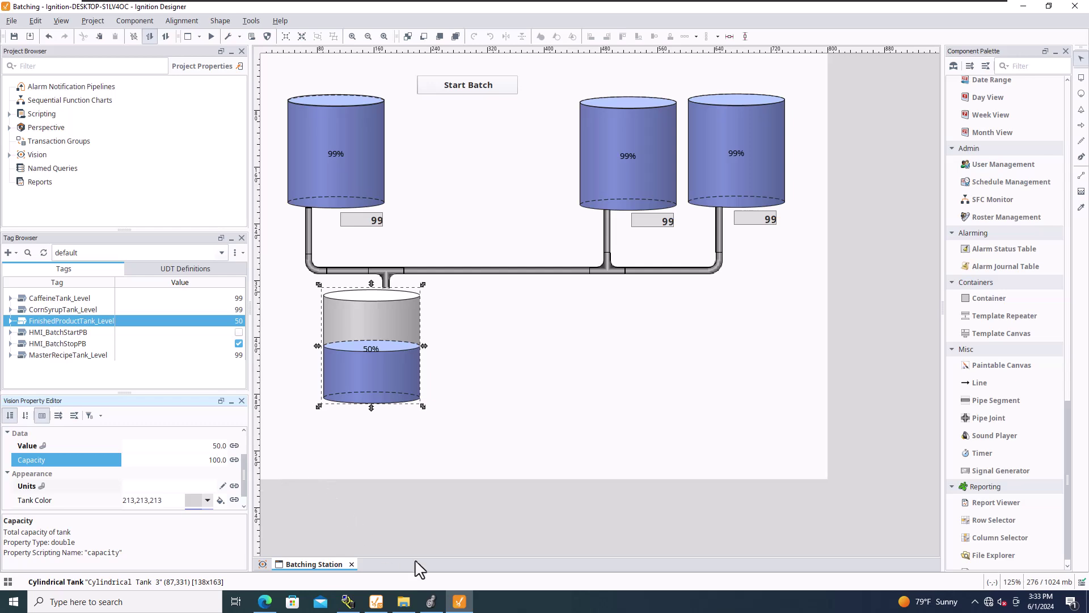
{"action": "left_click", "coordinate": [208, 460]}
{"action": "left_click", "coordinate": [574, 444]}
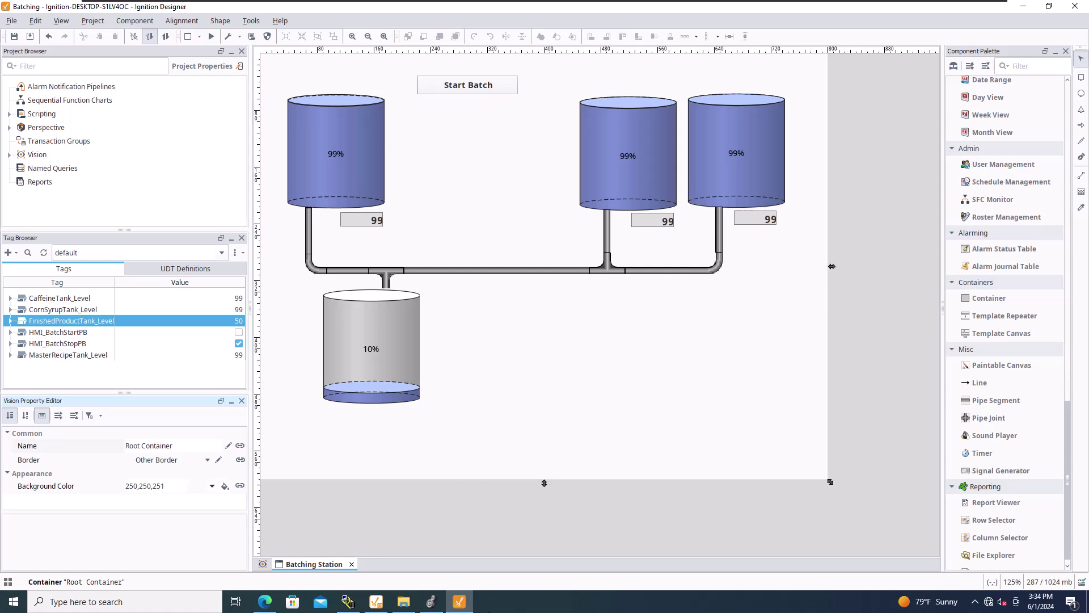
{"action": "left_click", "coordinate": [429, 601]}
{"action": "double_click", "coordinate": [1034, 284]}
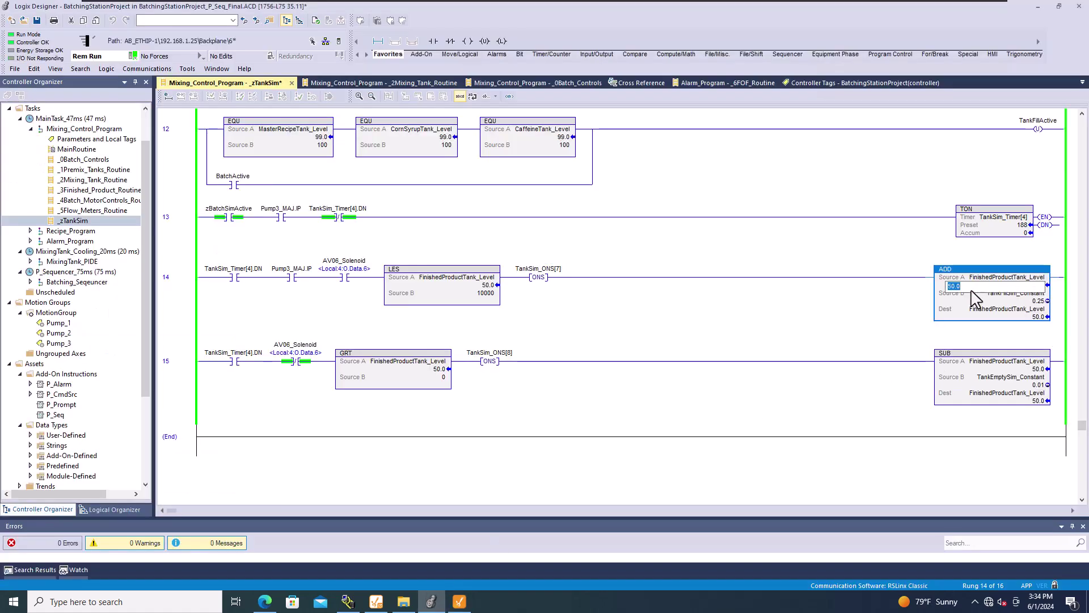
Replace the rung 14 ADD Source A value with 1250 and return to Ignition Designer.
{"action": "left_click_drag", "start_coordinate": [959, 288], "coordinate": [945, 289]}
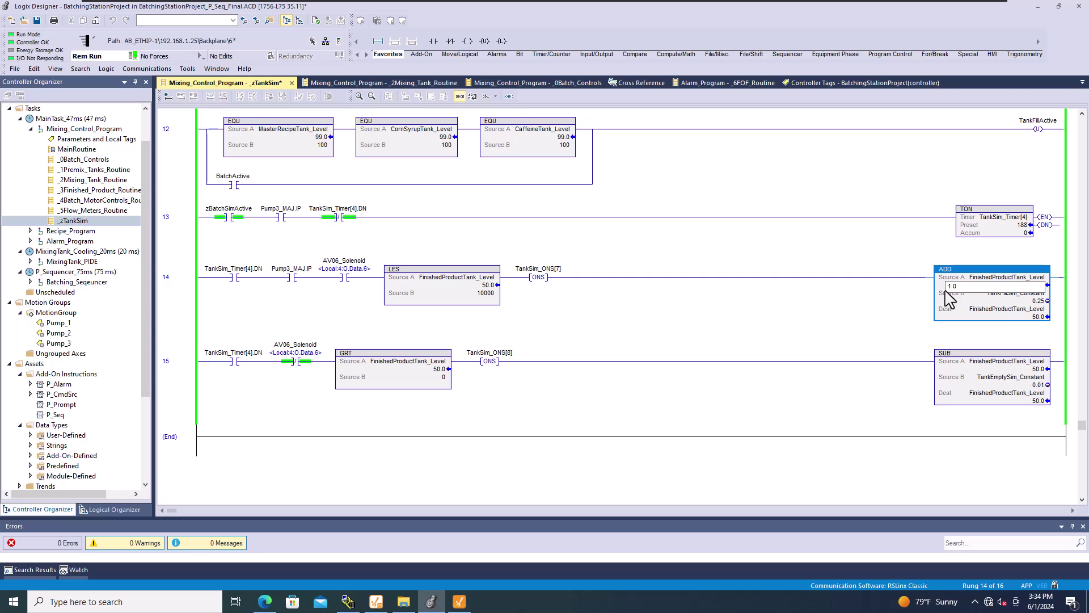
{"action": "key", "text": "Return"}
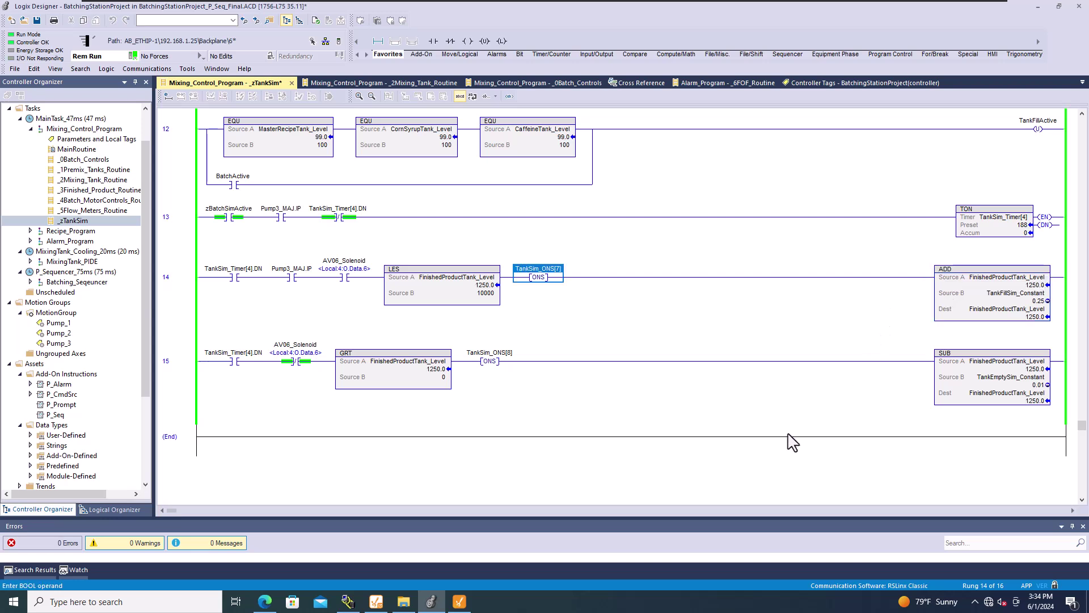
{"action": "left_click", "coordinate": [460, 601]}
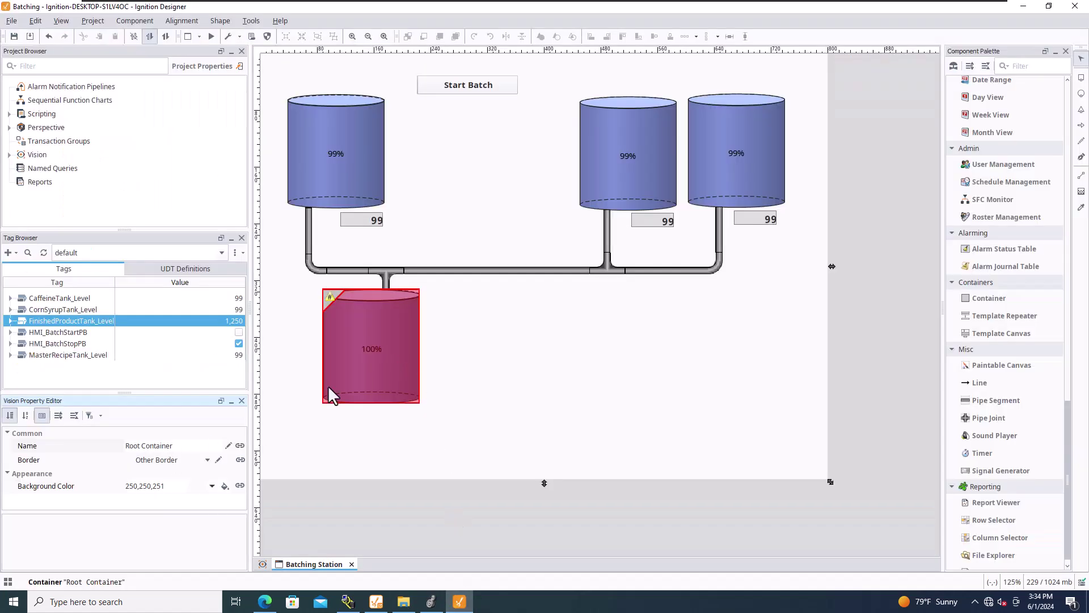
Change the finished product tank's Capacity from 500.0 to 5000.0 so it reads 25%.
{"action": "left_click", "coordinate": [387, 352]}
{"action": "scroll", "coordinate": [200, 465], "scroll_direction": "down", "scroll_amount": 1}
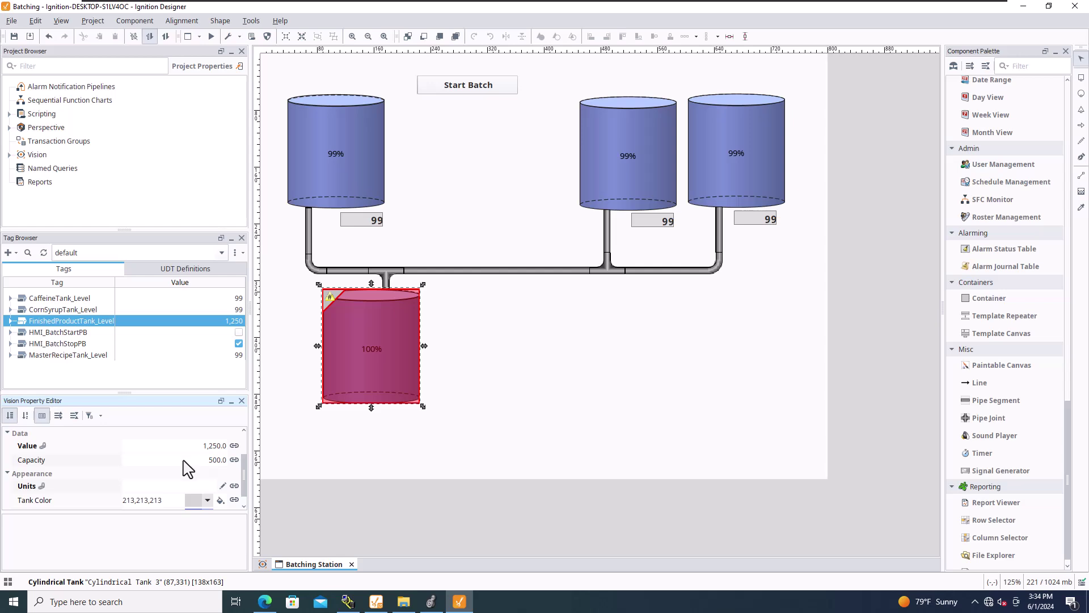
{"action": "left_click", "coordinate": [214, 460]}
{"action": "double_click", "coordinate": [211, 461]}
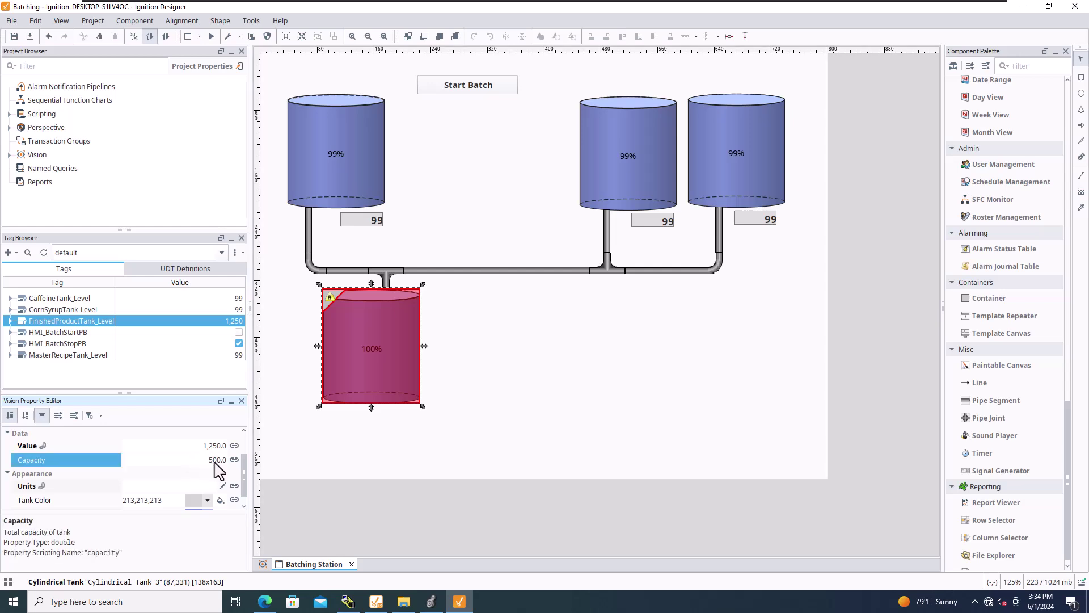
{"action": "type", "text": "5000.0"}
{"action": "key", "text": "Return"}
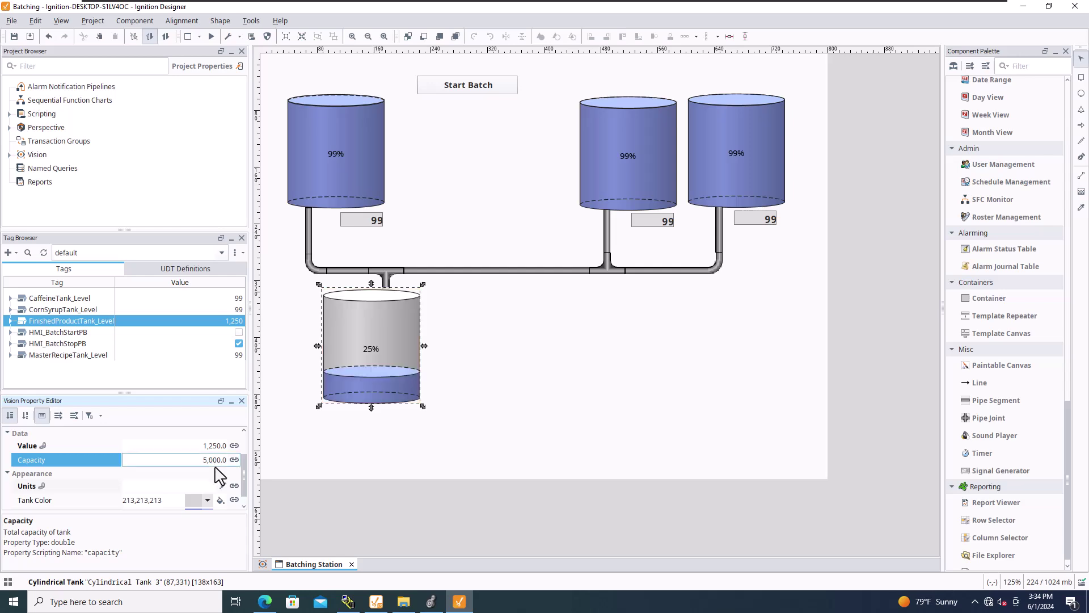
Move the finished product tank to the lower right of the window.
{"action": "left_click", "coordinate": [513, 368]}
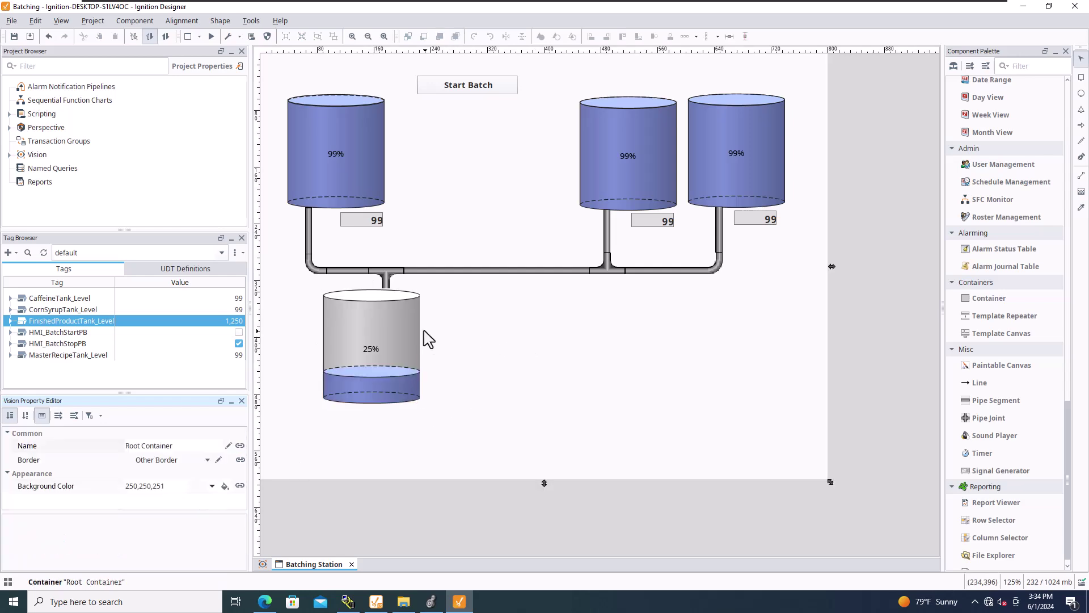
{"action": "left_click", "coordinate": [407, 328]}
{"action": "left_click_drag", "start_coordinate": [401, 319], "coordinate": [403, 316]}
{"action": "left_click", "coordinate": [534, 366]}
{"action": "left_click", "coordinate": [374, 350]}
{"action": "left_click", "coordinate": [740, 417]}
{"action": "left_click", "coordinate": [374, 356]}
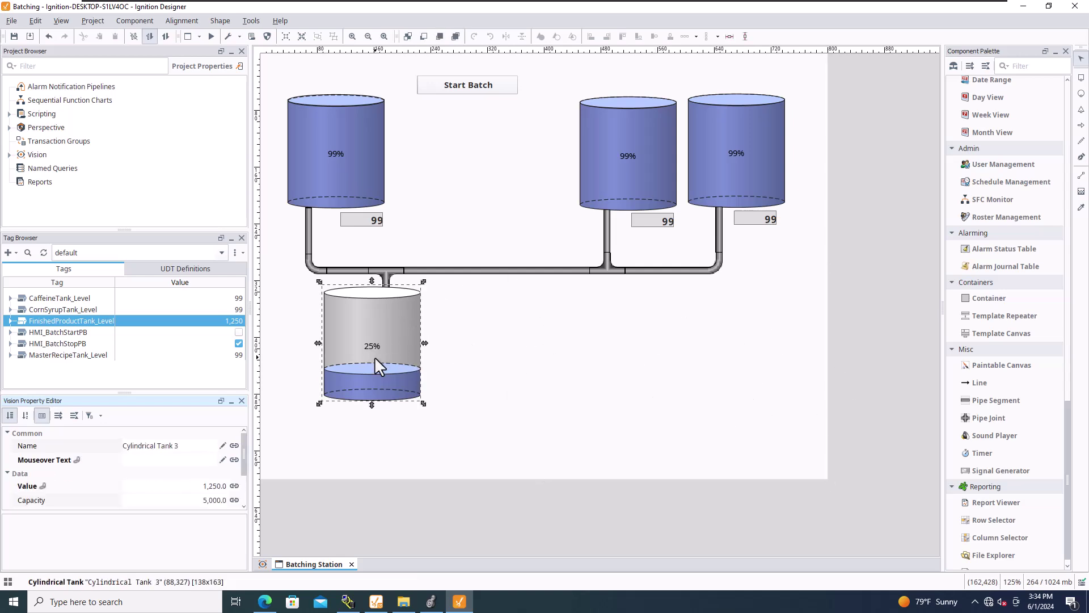
{"action": "left_click_drag", "start_coordinate": [410, 378], "coordinate": [770, 426]}
{"action": "left_click", "coordinate": [395, 300]}
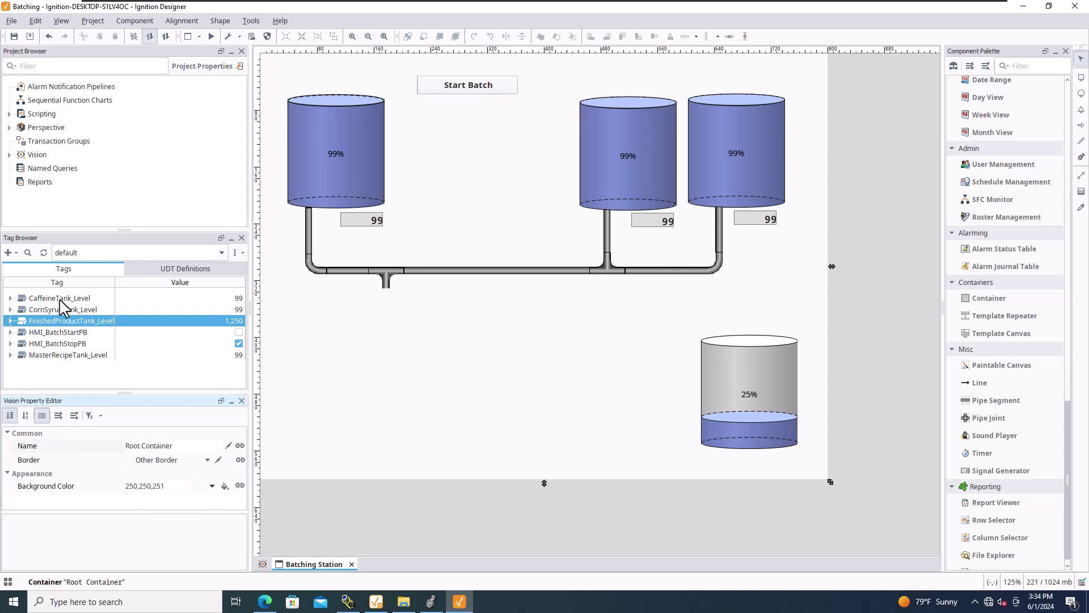
Browse Devices and expand Ignition OPC UA Server > Devices > [Batching Project] to scan its tags.
{"action": "left_click", "coordinate": [12, 254]}
{"action": "left_click", "coordinate": [40, 269]}
{"action": "left_click", "coordinate": [279, 211]}
{"action": "left_click", "coordinate": [288, 221]}
{"action": "left_click", "coordinate": [297, 231]}
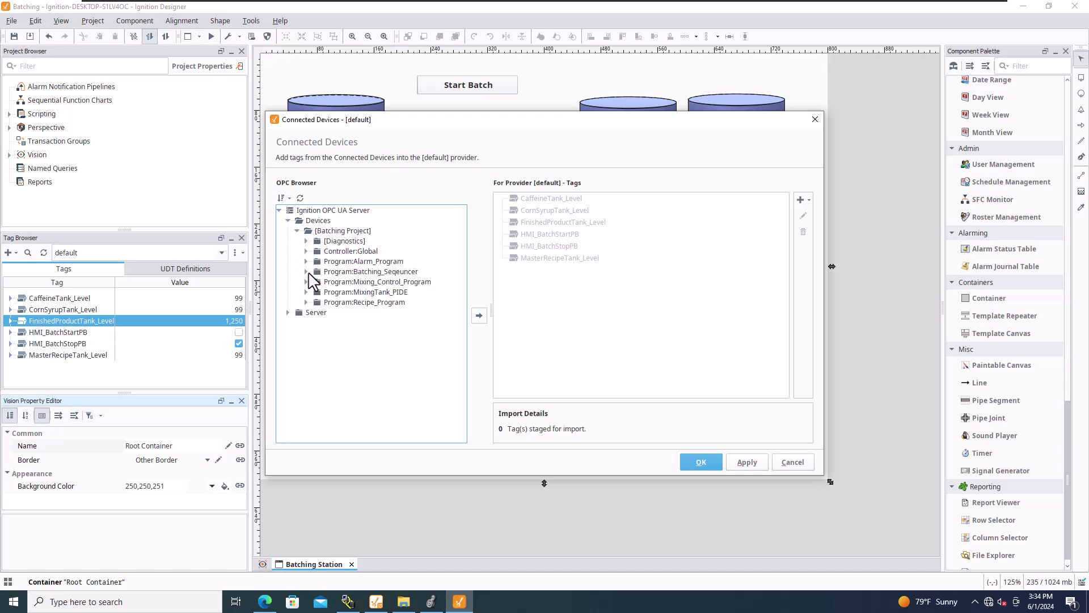
{"action": "scroll", "coordinate": [347, 333], "scroll_direction": "down", "scroll_amount": 10}
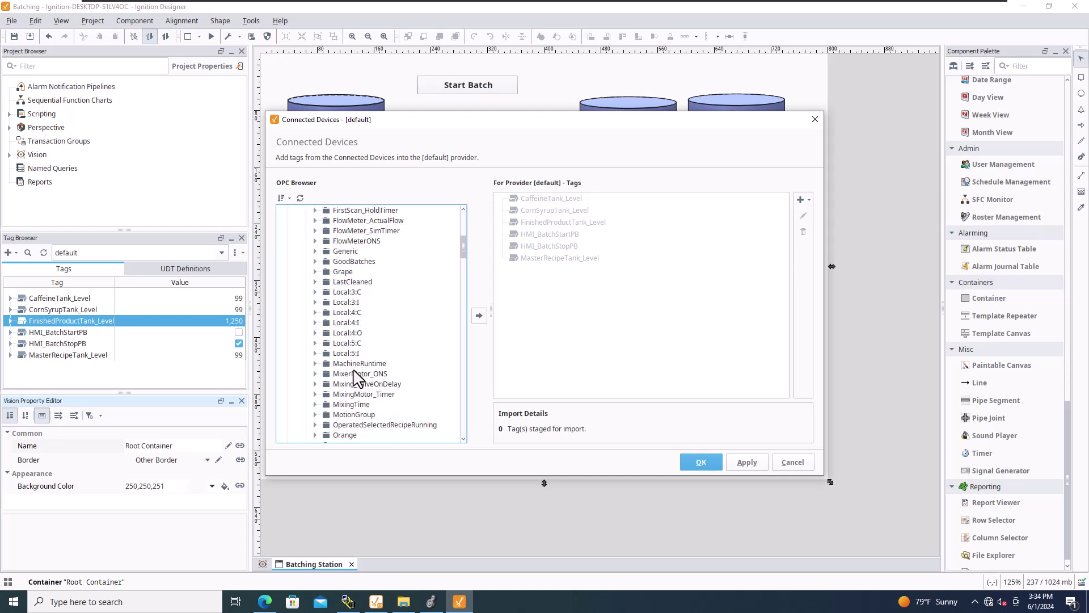
{"action": "scroll", "coordinate": [366, 395], "scroll_direction": "down", "scroll_amount": 7}
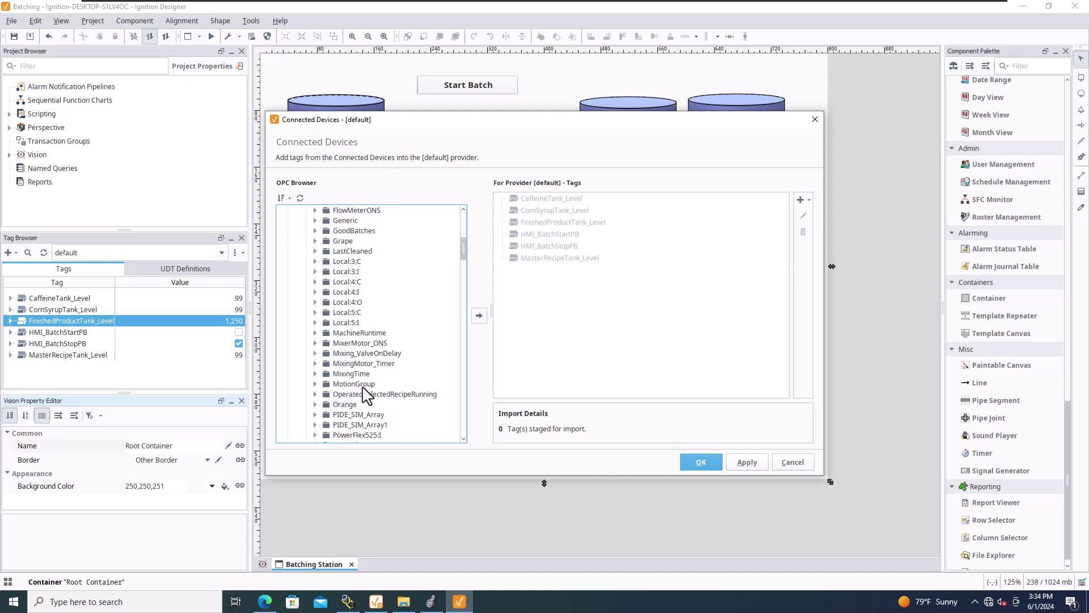
{"action": "scroll", "coordinate": [366, 394], "scroll_direction": "down", "scroll_amount": 15}
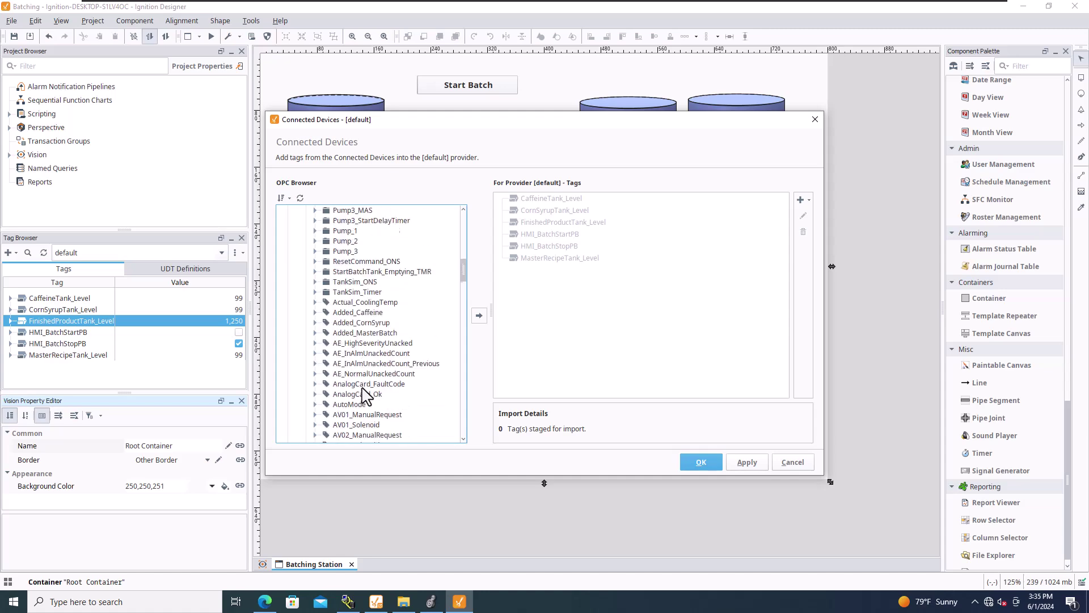
{"action": "scroll", "coordinate": [366, 394], "scroll_direction": "down", "scroll_amount": 12}
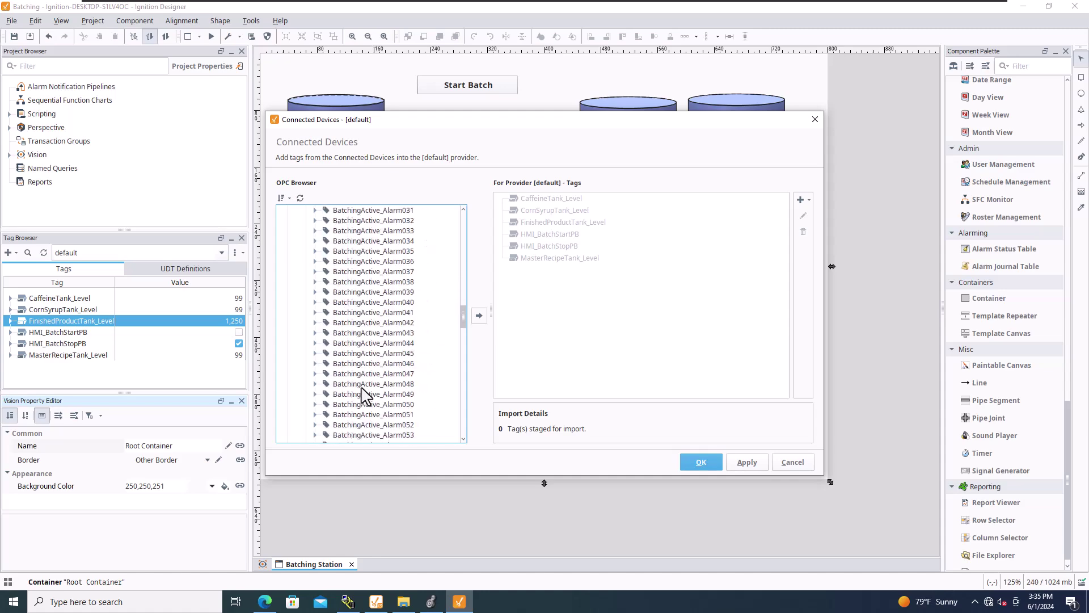
{"action": "scroll", "coordinate": [363, 403], "scroll_direction": "down", "scroll_amount": 10}
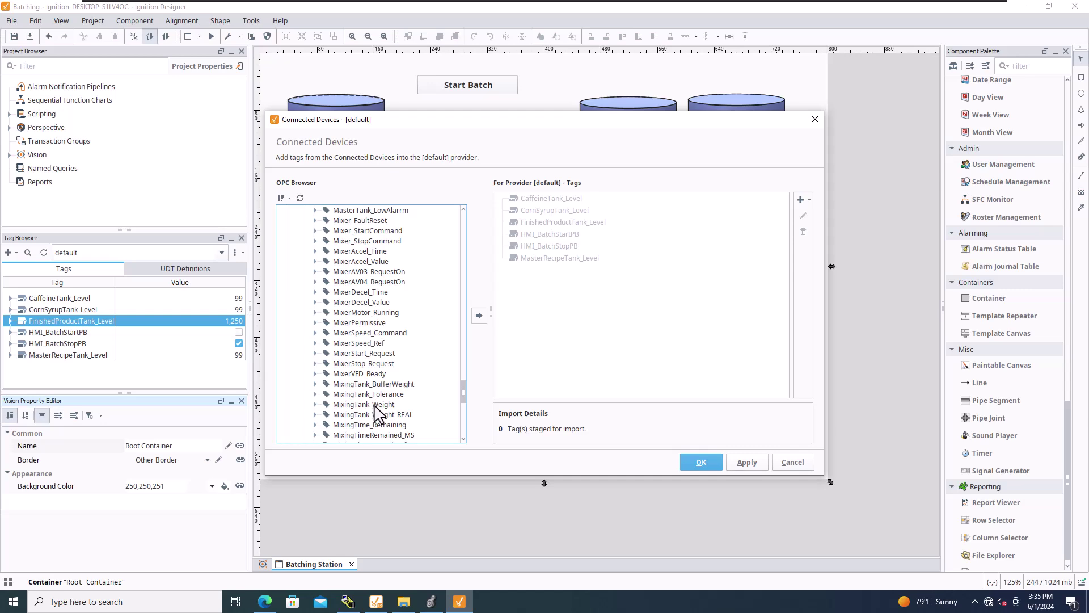
{"action": "scroll", "coordinate": [376, 410], "scroll_direction": "down", "scroll_amount": 2}
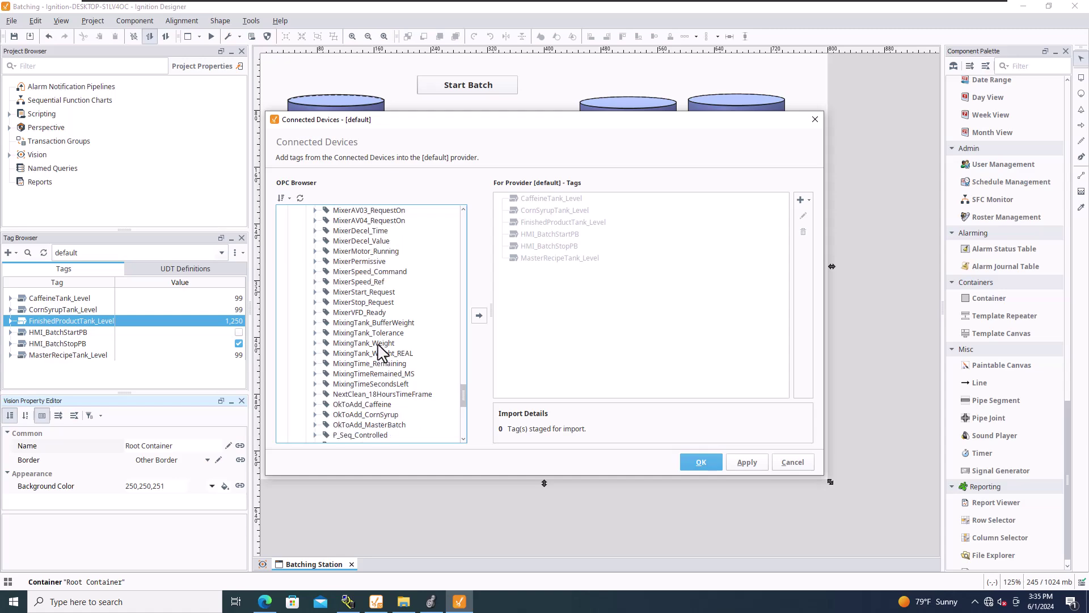
{"action": "left_click", "coordinate": [432, 601]}
Open Controller Tags filtered by 'mixing' and monitor the MixingTank_Weight tag.
{"action": "scroll", "coordinate": [834, 359], "scroll_direction": "up", "scroll_amount": 10}
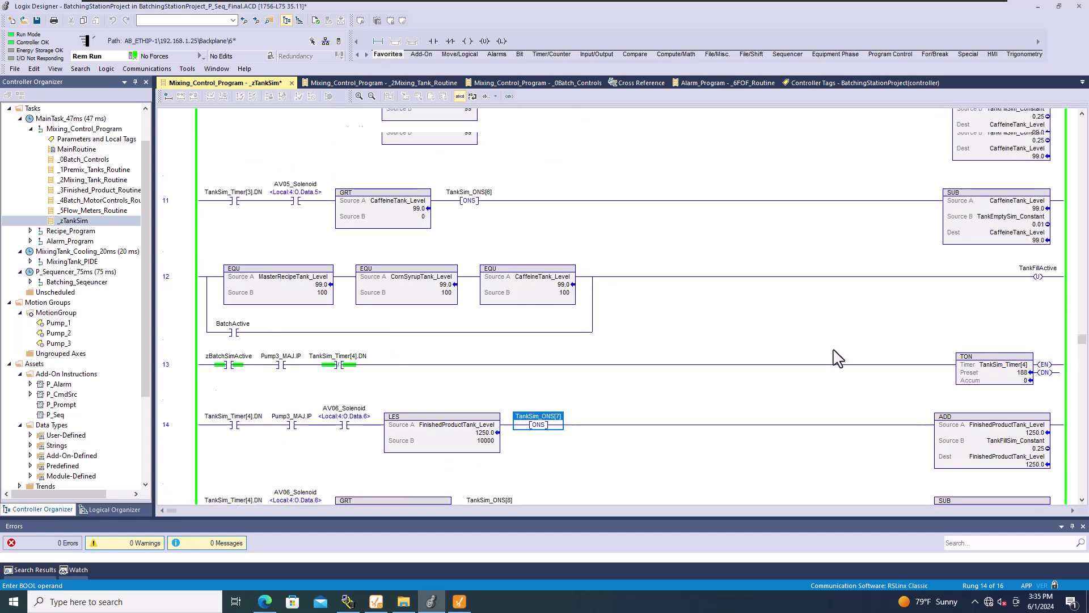
{"action": "scroll", "coordinate": [720, 361], "scroll_direction": "up", "scroll_amount": 5}
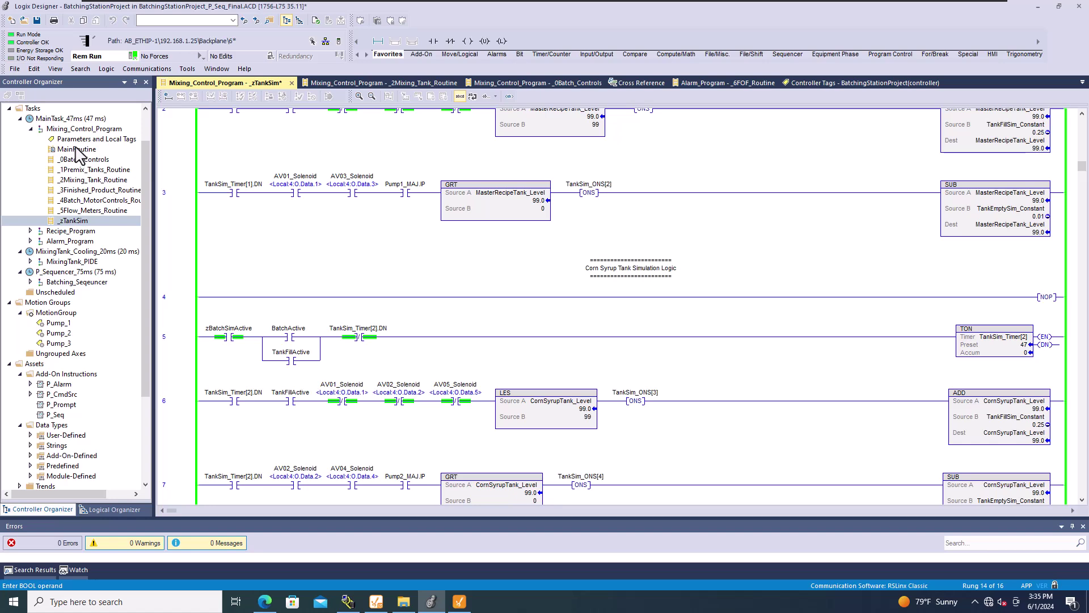
{"action": "scroll", "coordinate": [71, 146], "scroll_direction": "up", "scroll_amount": 2}
{"action": "double_click", "coordinate": [62, 118]}
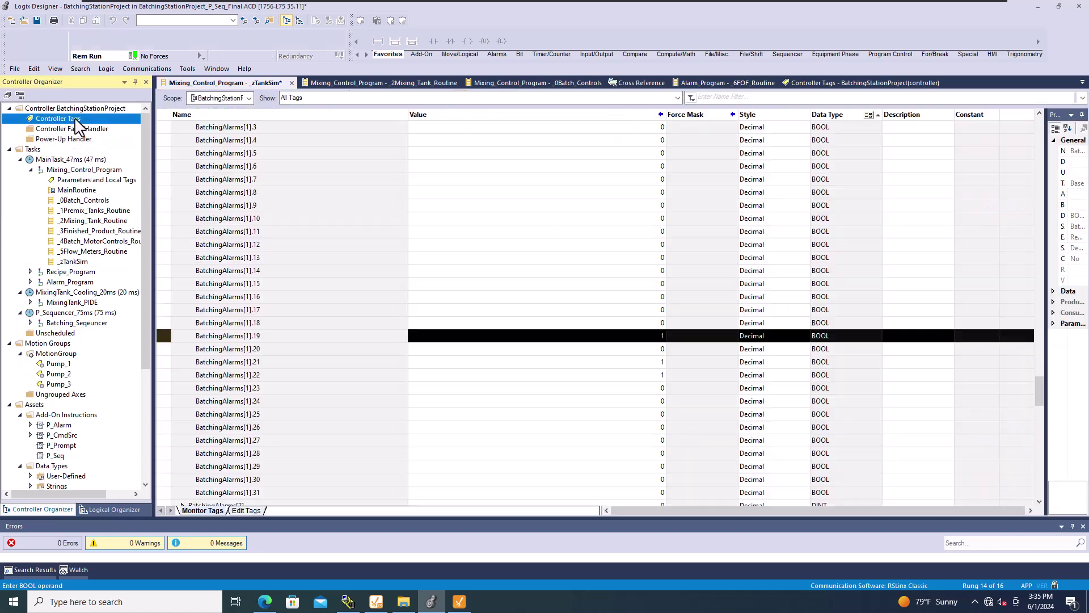
{"action": "left_click", "coordinate": [744, 102]}
{"action": "type", "text": "mixin"}
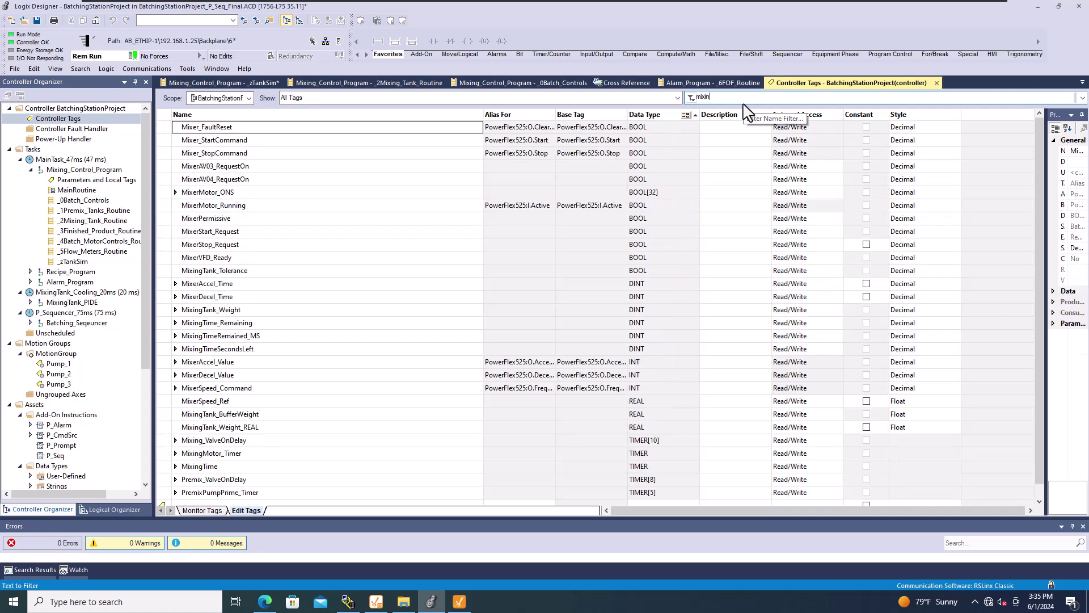
{"action": "type", "text": "g"}
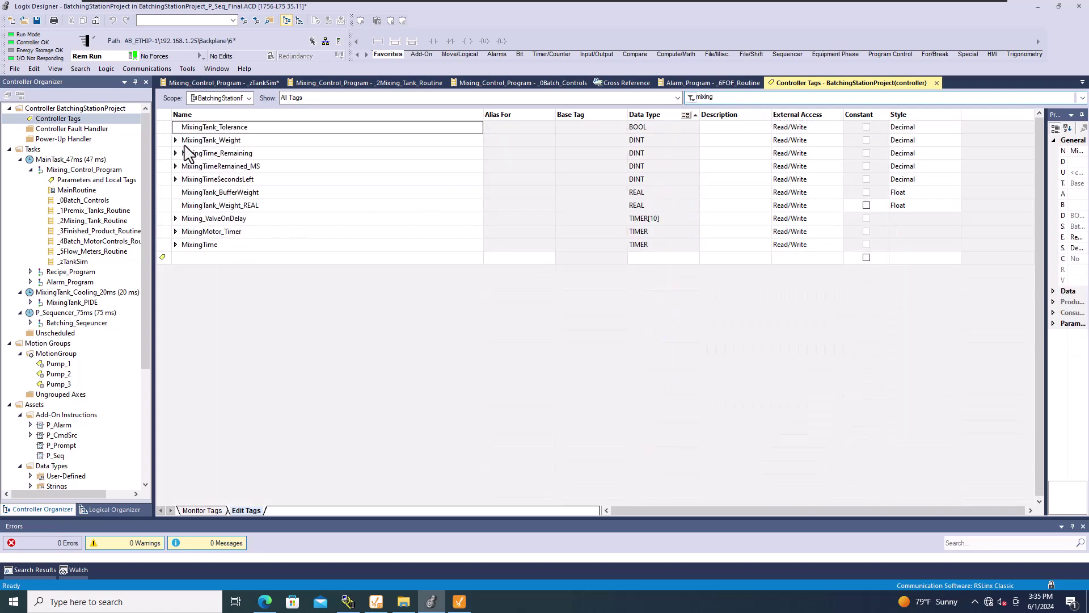
{"action": "left_click", "coordinate": [164, 140]}
{"action": "left_click", "coordinate": [202, 510]}
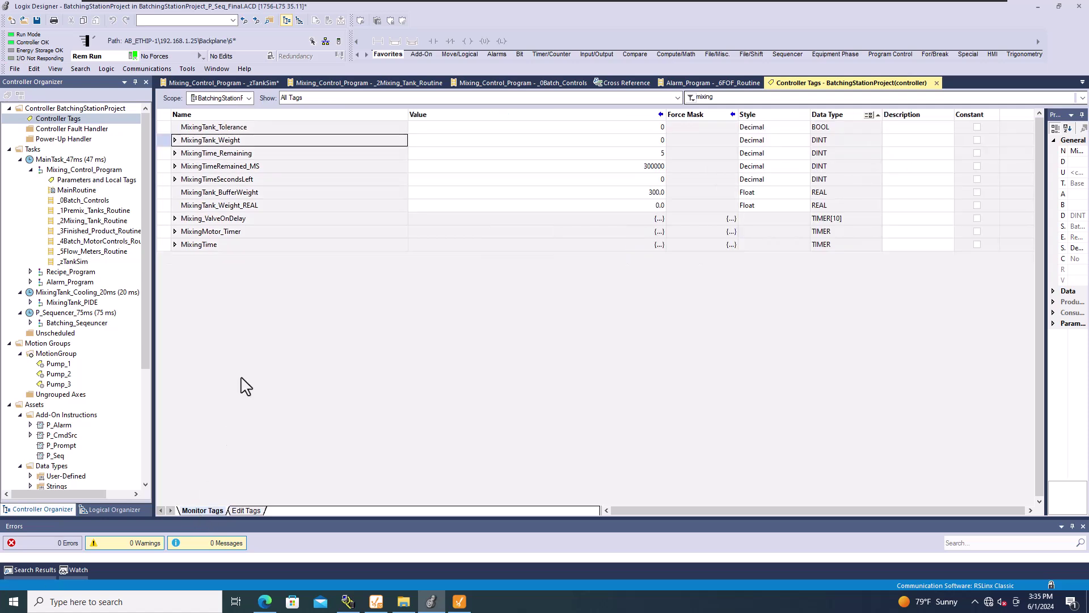
{"action": "left_click", "coordinate": [246, 140]}
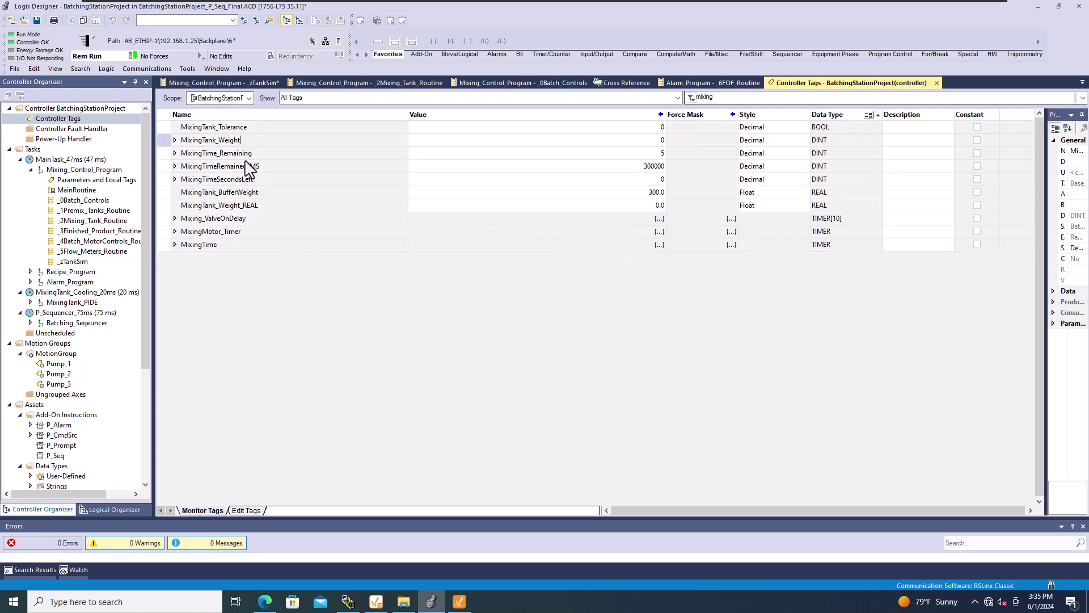
Cross-reference MixingTank_Weight to its first MOV on rung 9 and inspect that rung's conditions.
{"action": "right_click", "coordinate": [166, 140]}
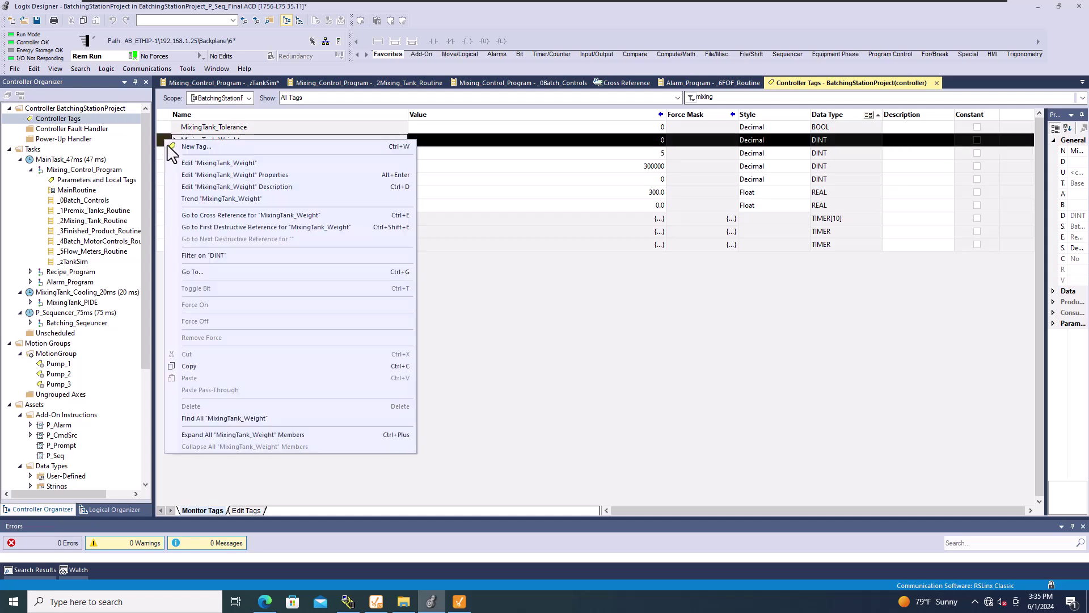
{"action": "left_click", "coordinate": [232, 221]}
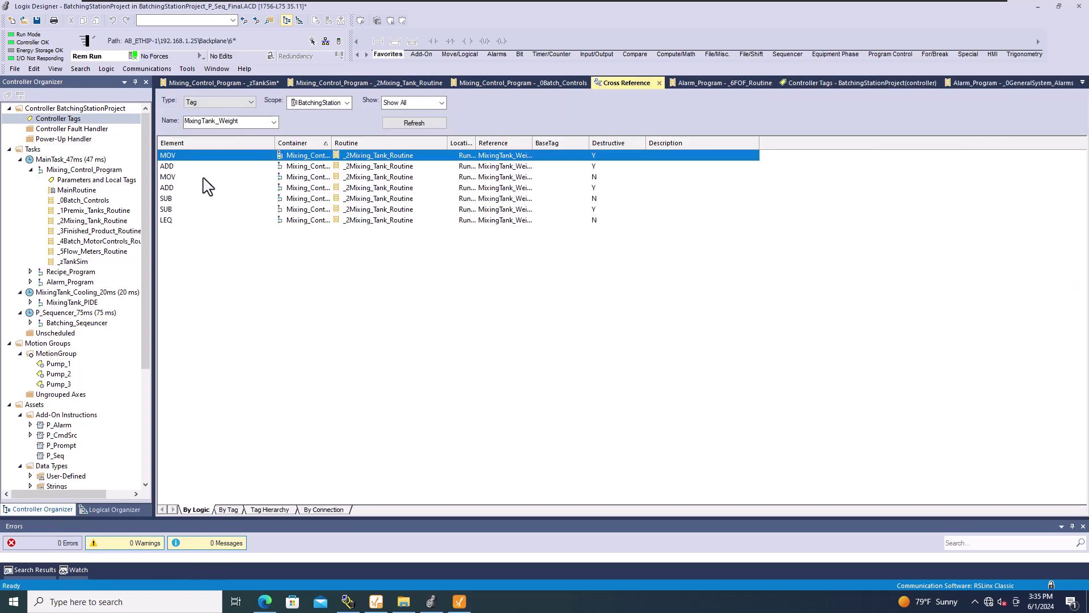
{"action": "double_click", "coordinate": [199, 155]}
{"action": "left_click", "coordinate": [1029, 170]}
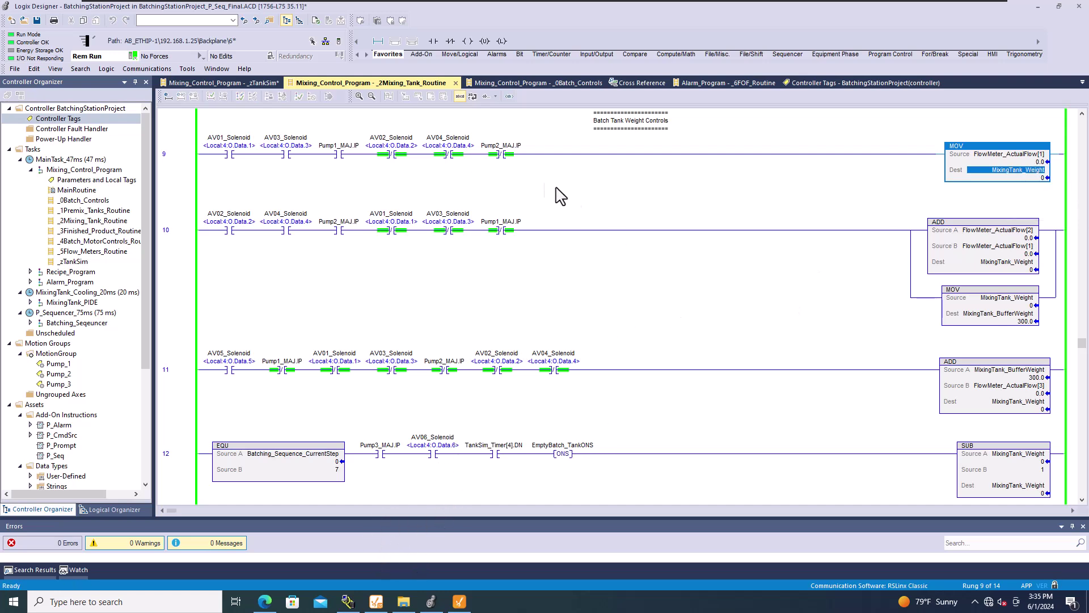
{"action": "left_click", "coordinate": [343, 156]}
{"action": "left_click", "coordinate": [392, 154]}
{"action": "left_click", "coordinate": [449, 156]}
{"action": "left_click", "coordinate": [494, 155]}
{"action": "left_click", "coordinate": [1000, 169]}
Import MixingTank_Weight into the default tag provider and drop it onto the window below the pipe.
{"action": "left_click", "coordinate": [460, 602]}
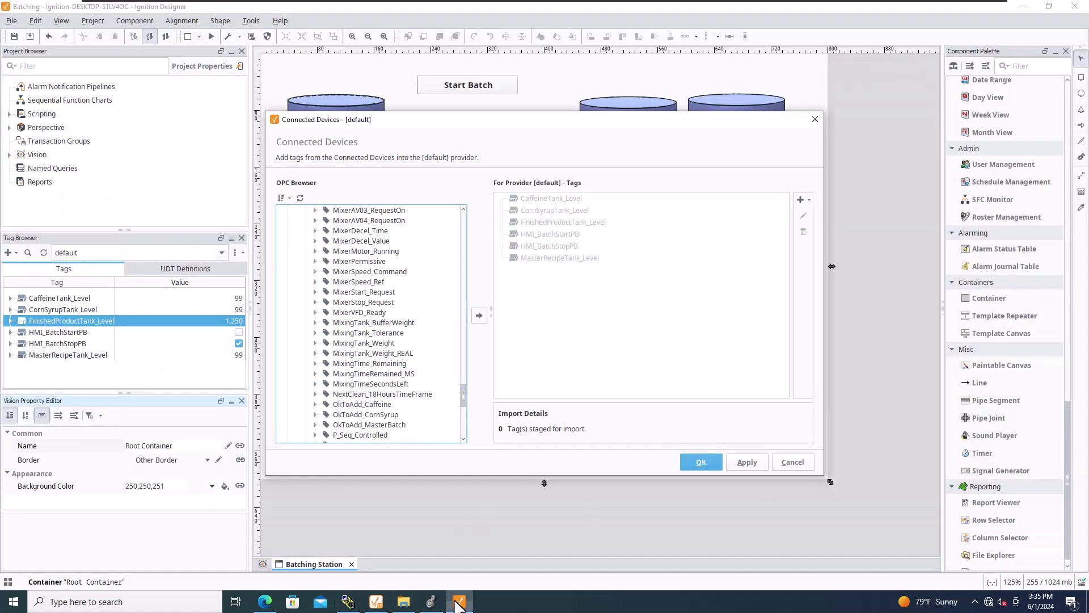
{"action": "left_click", "coordinate": [369, 342]}
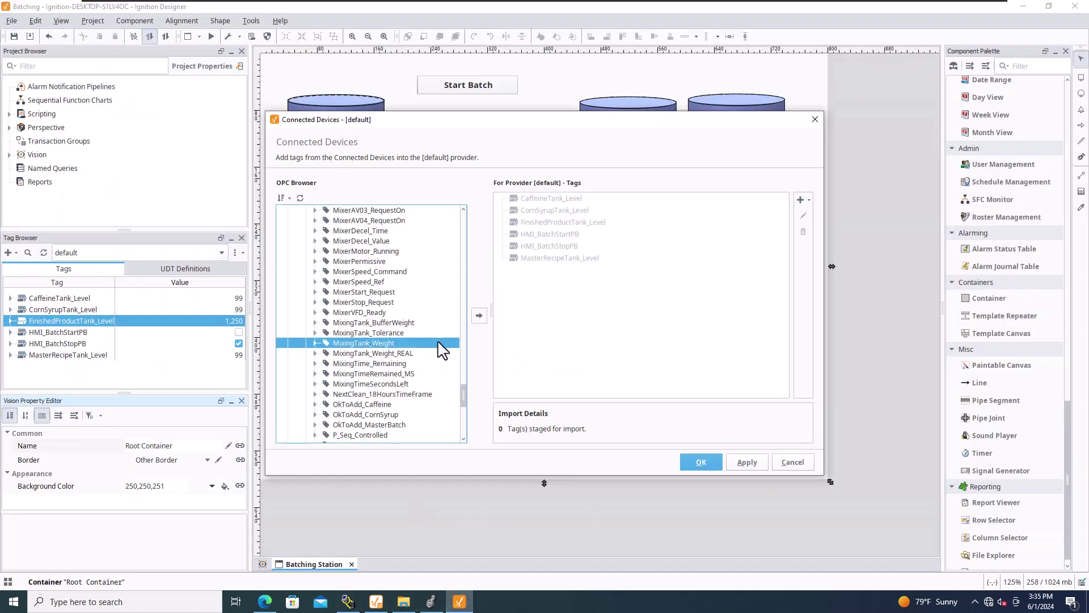
{"action": "left_click", "coordinate": [480, 316]}
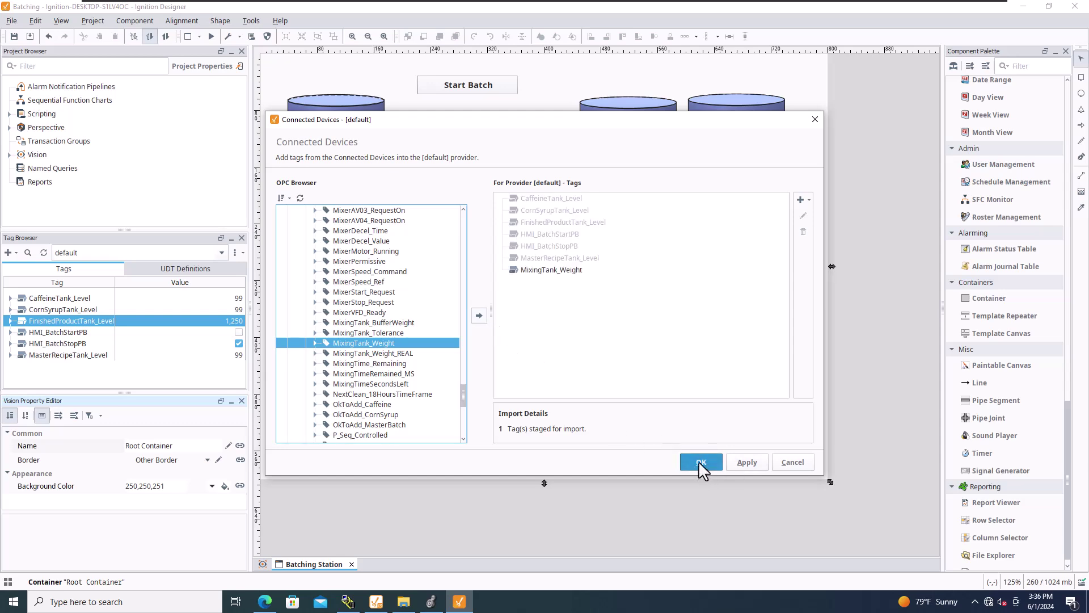
{"action": "left_click", "coordinate": [744, 462]}
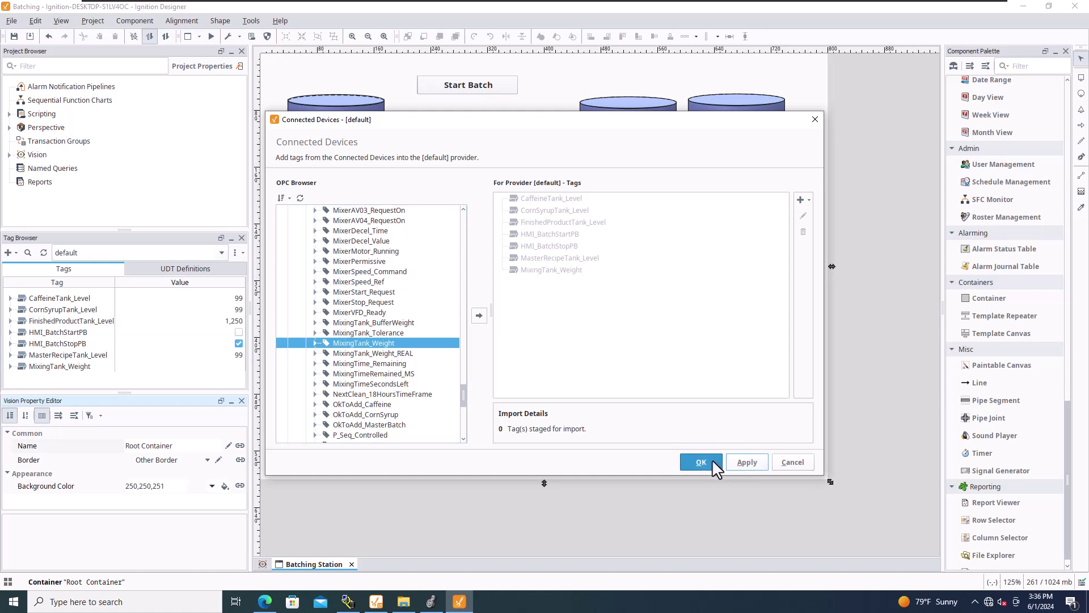
{"action": "left_click", "coordinate": [711, 459]}
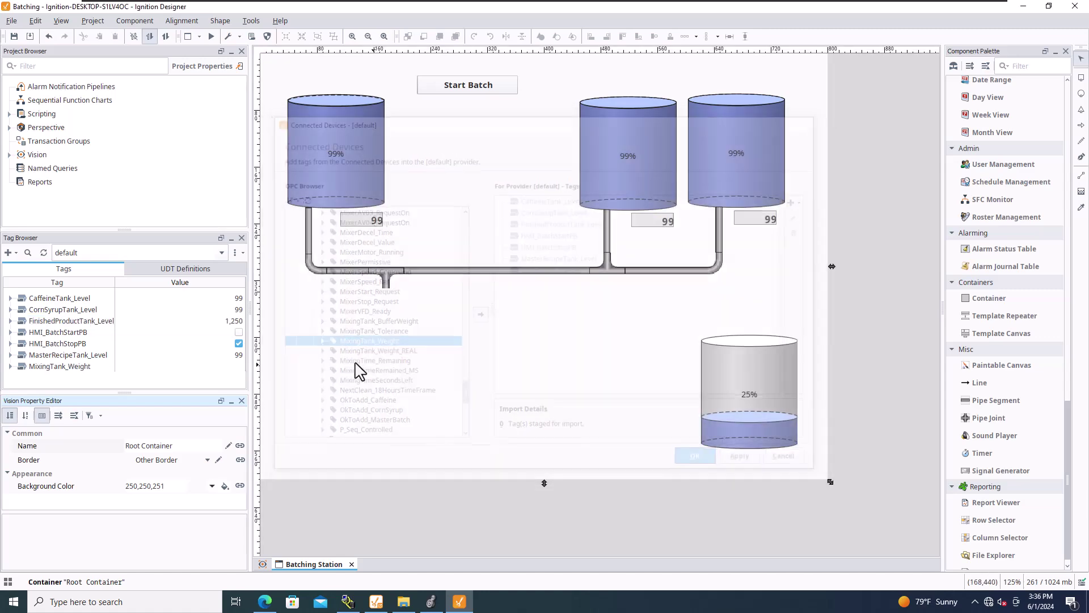
{"action": "left_click", "coordinate": [69, 368]}
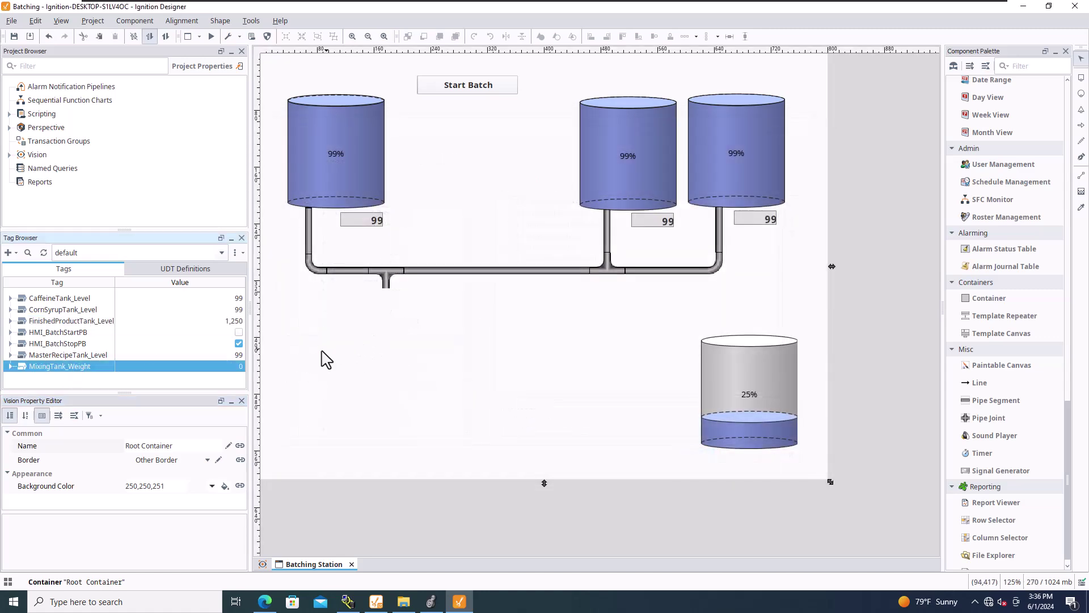
{"action": "left_click_drag", "start_coordinate": [85, 368], "coordinate": [368, 329]}
Display the dropped MixingTank_Weight tag as a tank under the supply pipe's tee.
{"action": "mouse_move", "coordinate": [391, 337]}
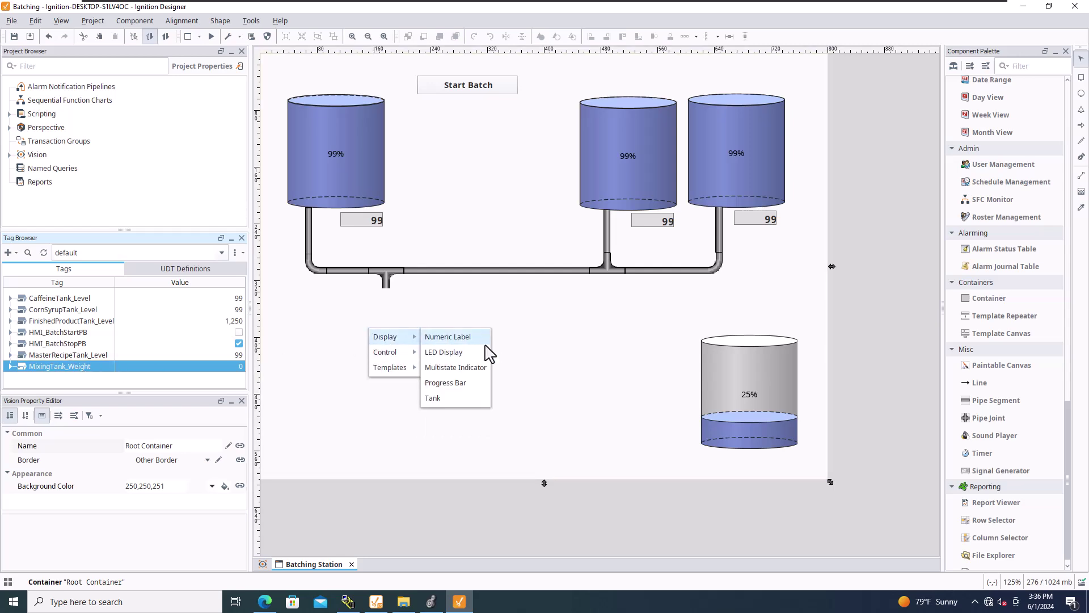
{"action": "left_click", "coordinate": [449, 398]}
{"action": "left_click_drag", "start_coordinate": [421, 379], "coordinate": [362, 339]}
Set the mixing tank's Capacity to 2000.
{"action": "scroll", "coordinate": [214, 486], "scroll_direction": "down", "scroll_amount": 3}
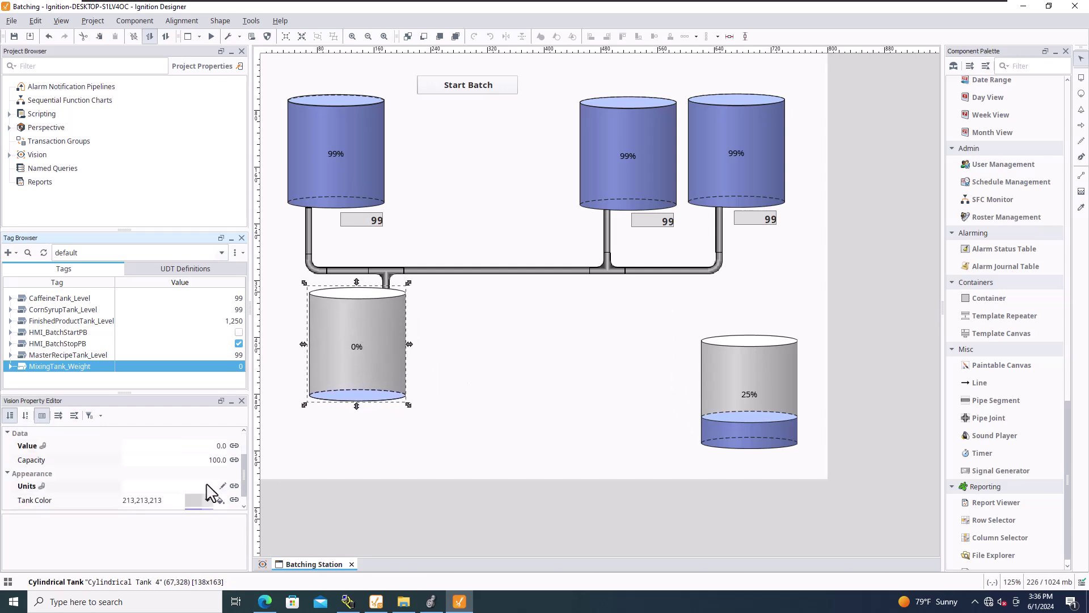
{"action": "left_click", "coordinate": [216, 460]}
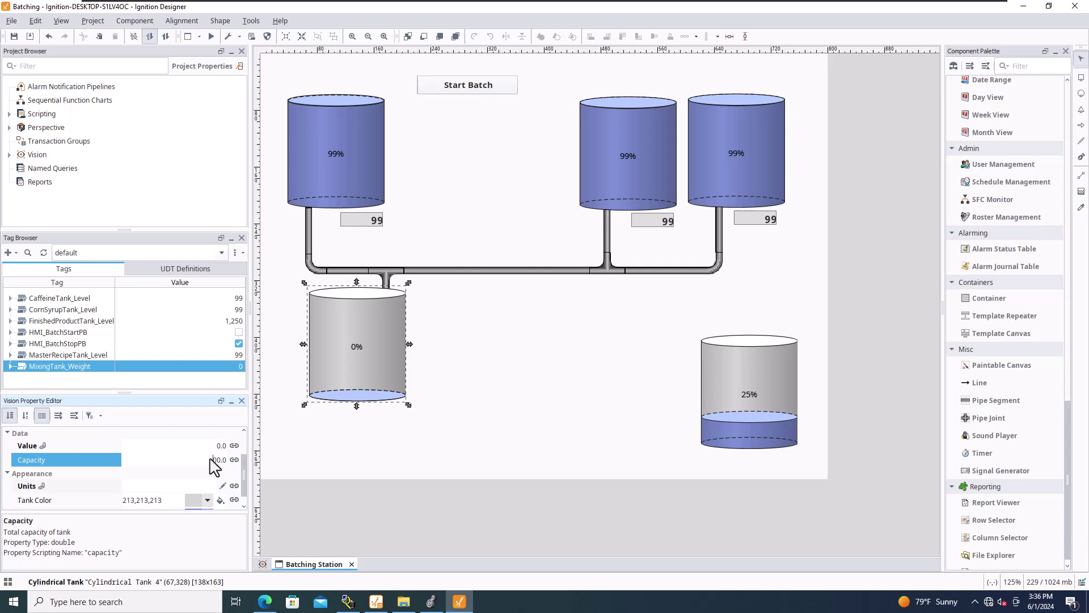
{"action": "type", "text": "0"}
{"action": "key", "text": "BackSpace"}
{"action": "left_click", "coordinate": [189, 464]}
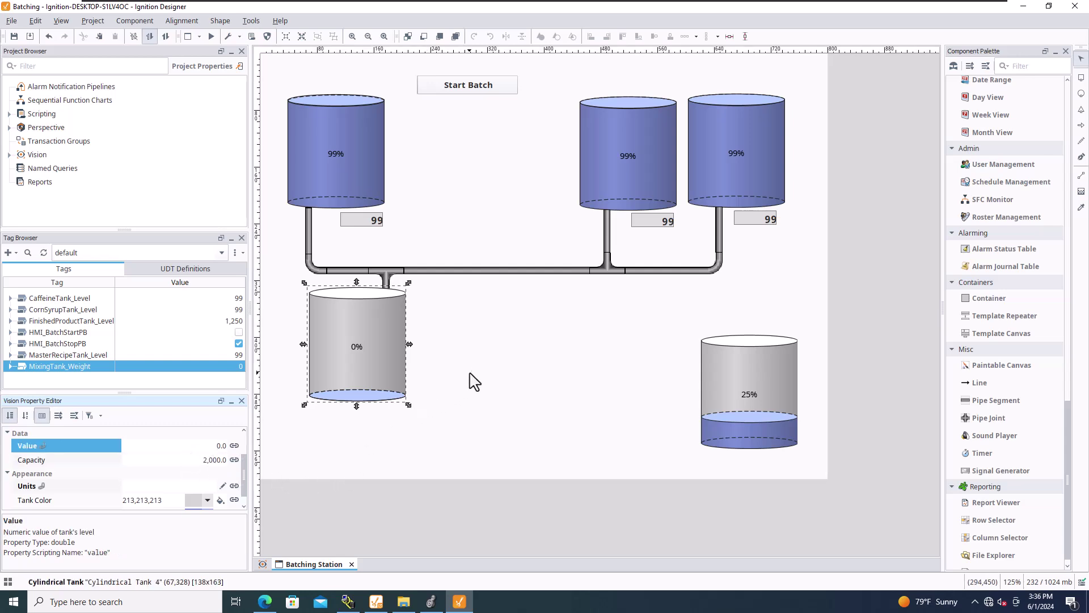
{"action": "left_click", "coordinate": [479, 376]}
{"action": "left_click", "coordinate": [331, 336]}
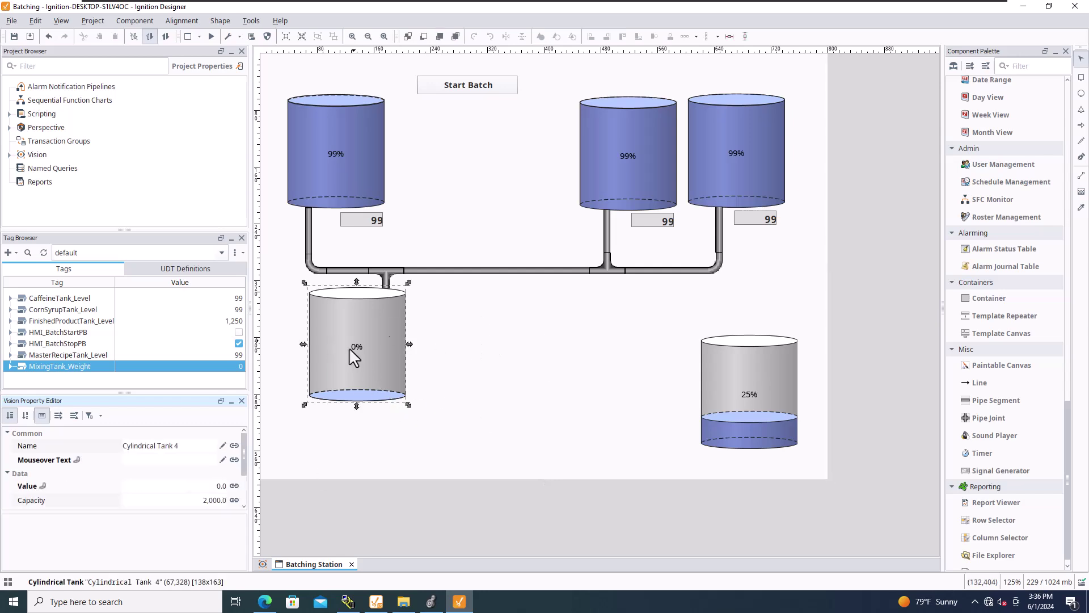
{"action": "left_click", "coordinate": [608, 388]}
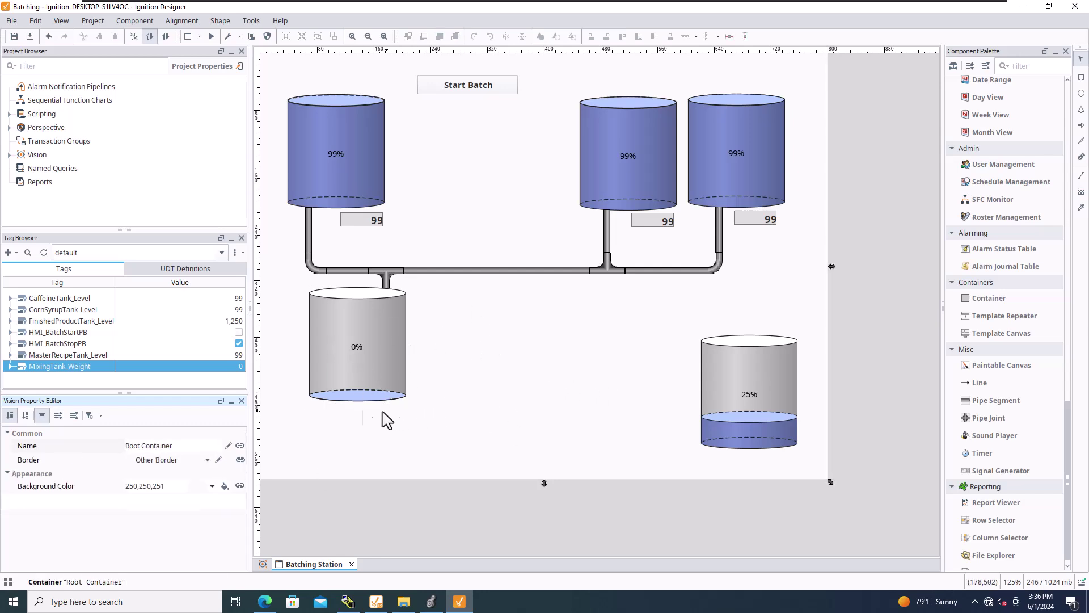
{"action": "left_click", "coordinate": [338, 404]}
{"action": "left_click", "coordinate": [741, 386]}
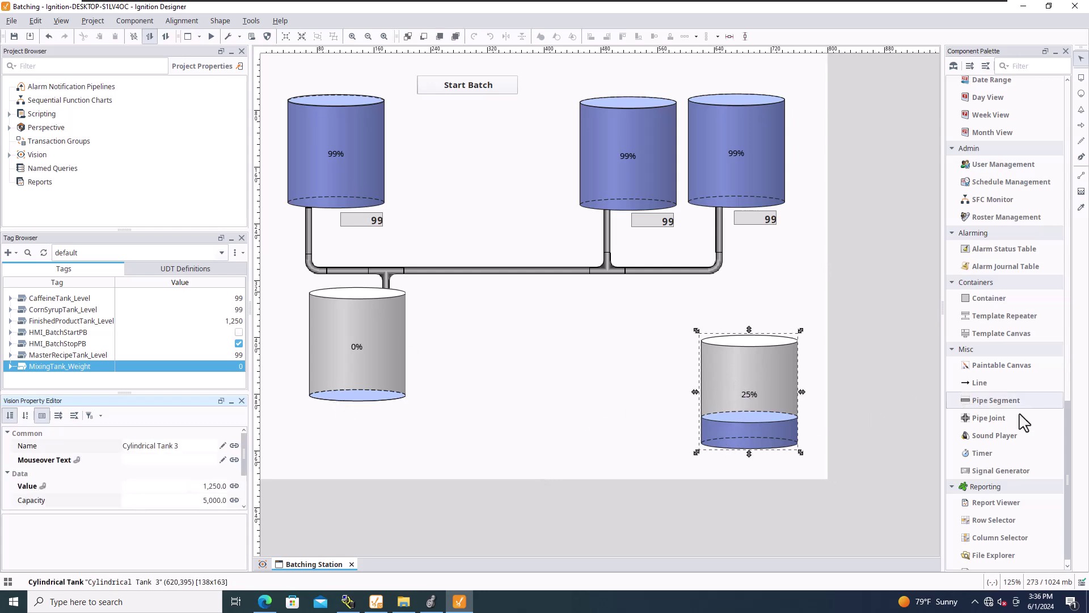
Place an elbow joint below the mixing tank with a pipe running right from it.
{"action": "left_click_drag", "start_coordinate": [999, 423], "coordinate": [373, 437]}
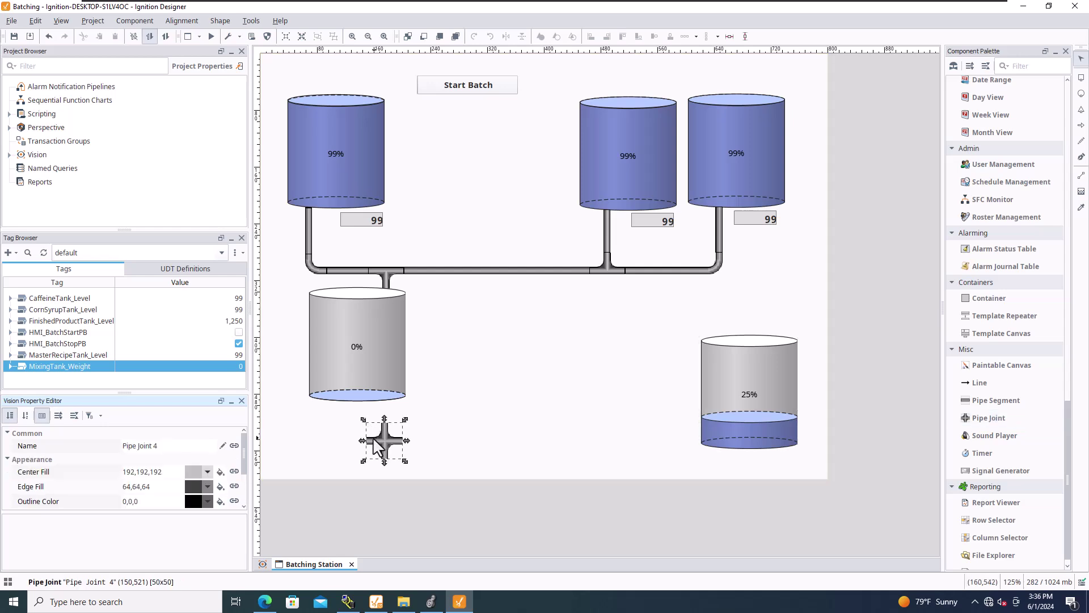
{"action": "scroll", "coordinate": [210, 486], "scroll_direction": "down", "scroll_amount": 3}
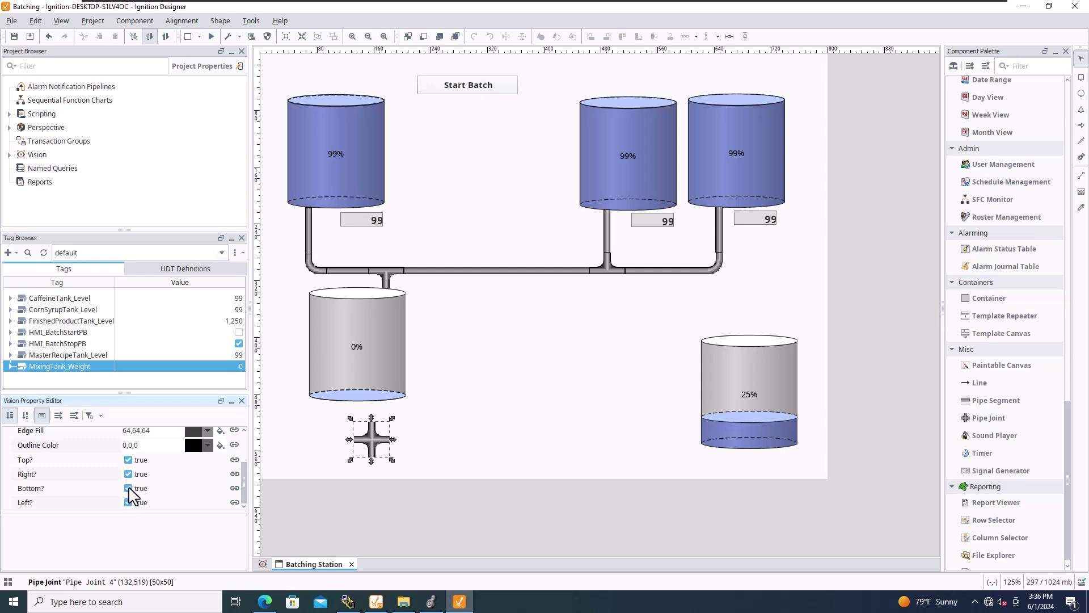
{"action": "left_click", "coordinate": [128, 503]}
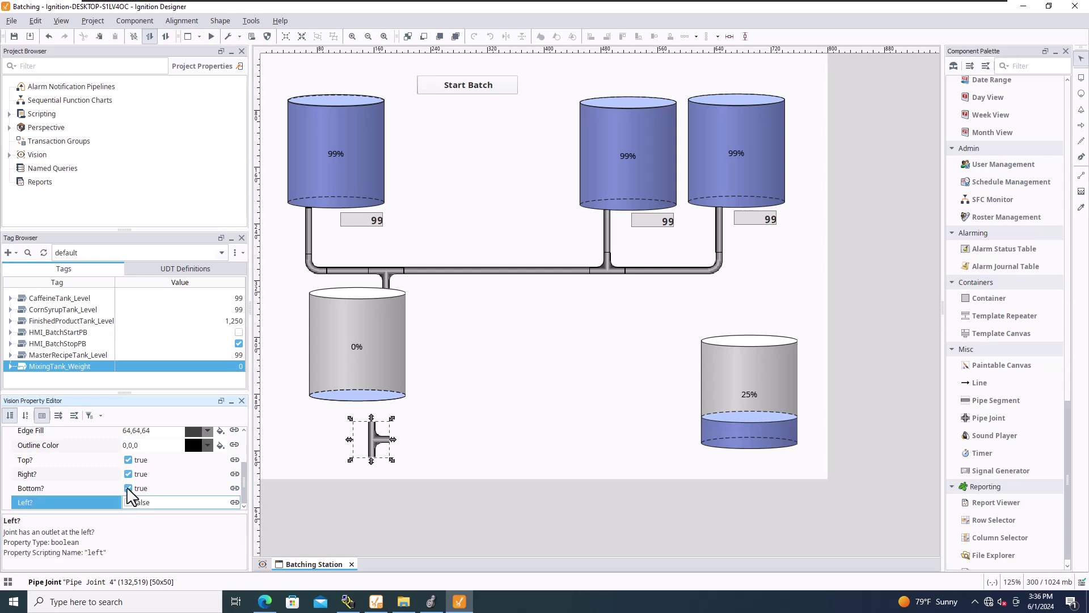
{"action": "left_click", "coordinate": [129, 488]}
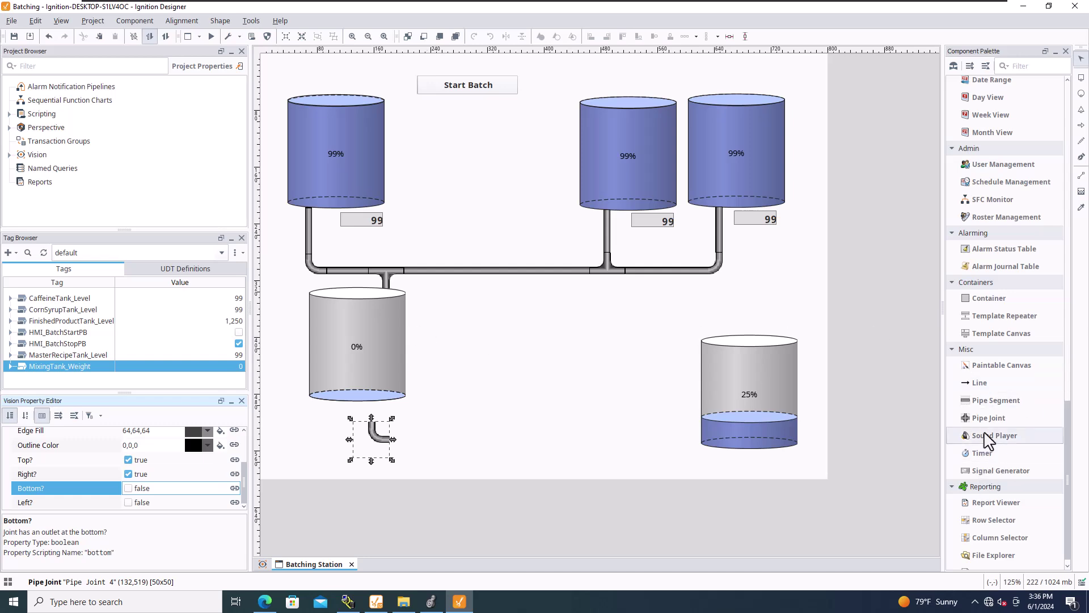
{"action": "left_click_drag", "start_coordinate": [983, 410], "coordinate": [669, 434]}
{"action": "left_click", "coordinate": [620, 391]}
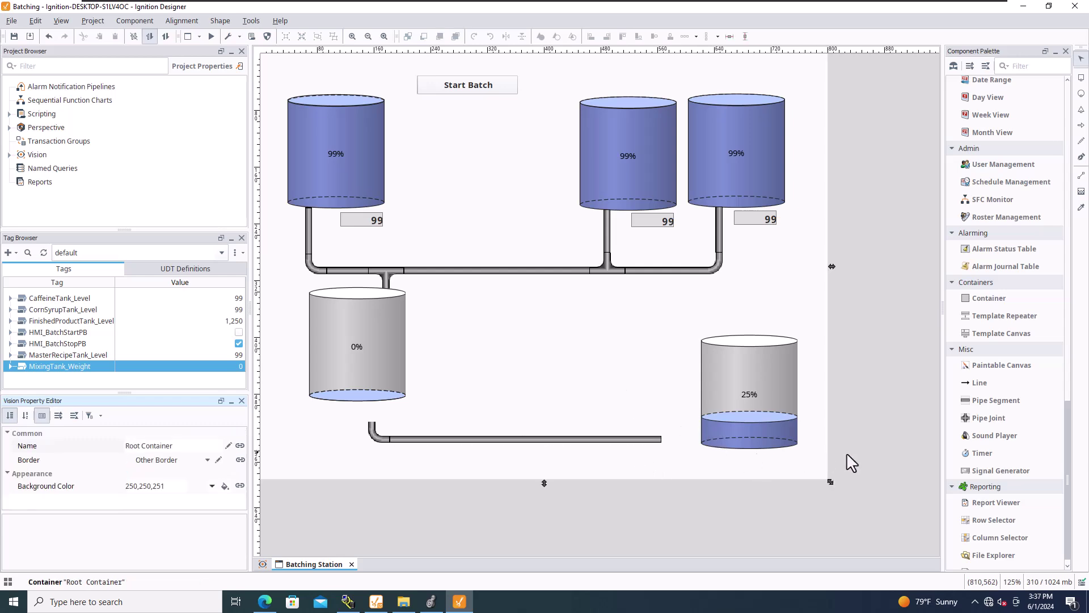
Add an elbow joint at the lower pipe's right end, removing its right and bottom outlets.
{"action": "left_click_drag", "start_coordinate": [980, 420], "coordinate": [678, 451]}
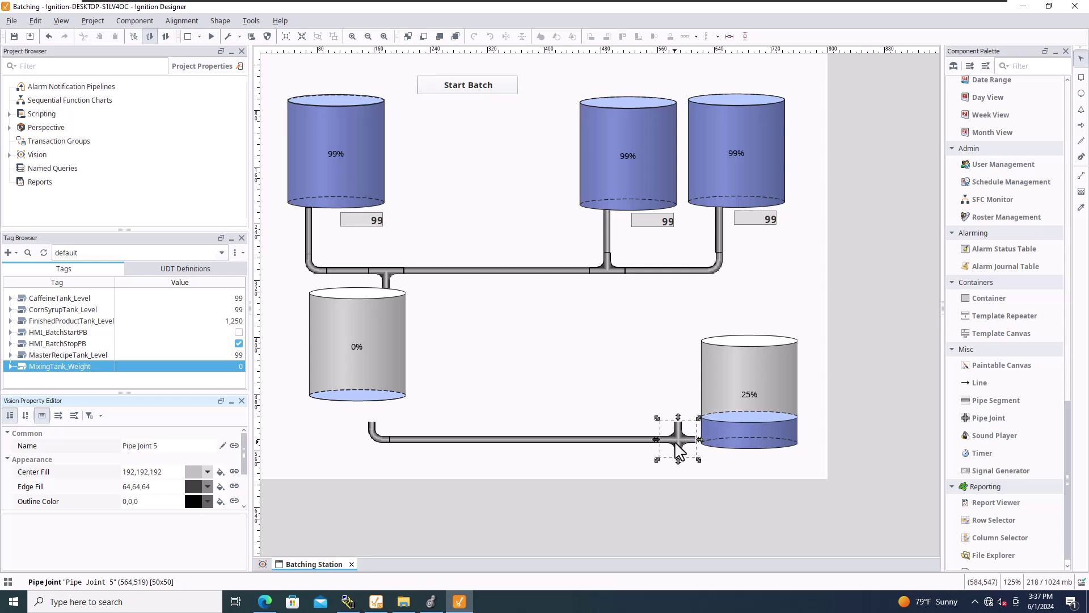
{"action": "scroll", "coordinate": [129, 497], "scroll_direction": "down", "scroll_amount": 2}
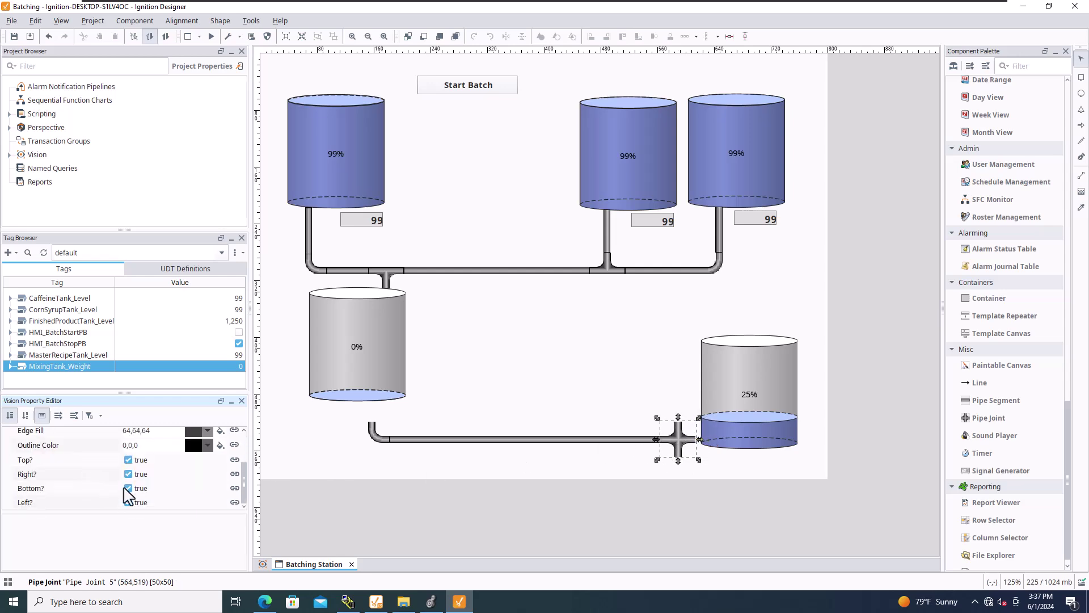
{"action": "left_click", "coordinate": [128, 474]}
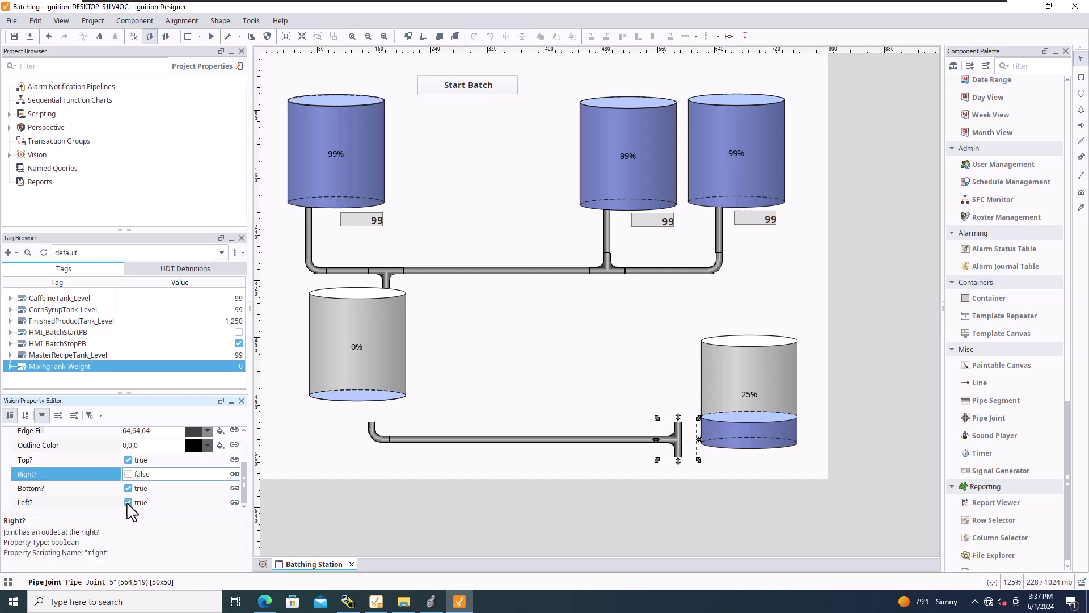
{"action": "left_click", "coordinate": [128, 489]}
{"action": "left_click", "coordinate": [522, 388]}
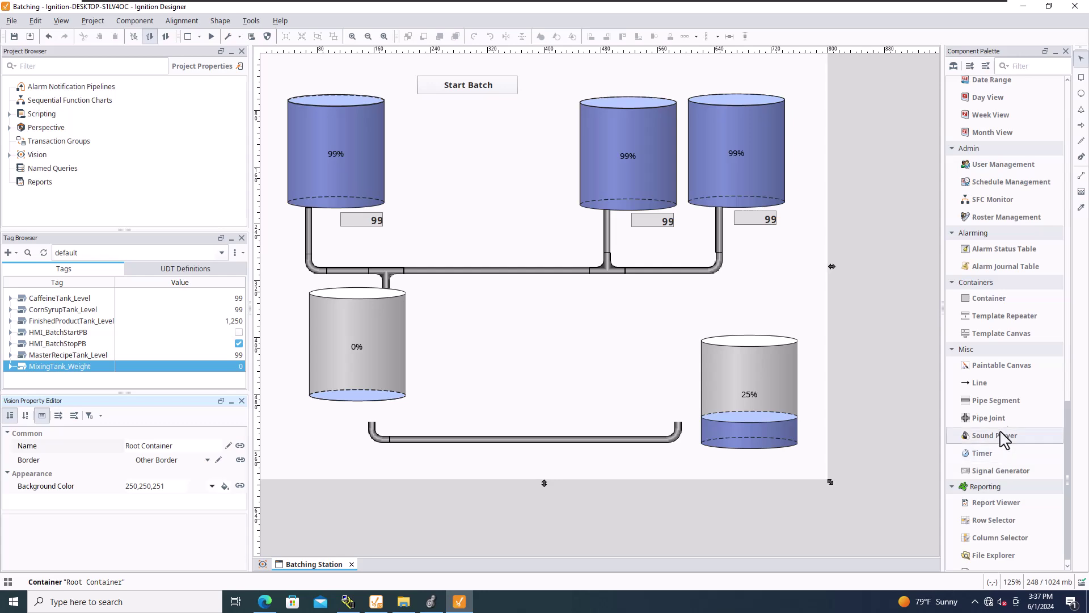
{"action": "left_click", "coordinate": [965, 400]}
Draw a vertical pipe up from the right elbow and a short pipe under the mixing tank.
{"action": "left_click_drag", "start_coordinate": [668, 353], "coordinate": [679, 388]}
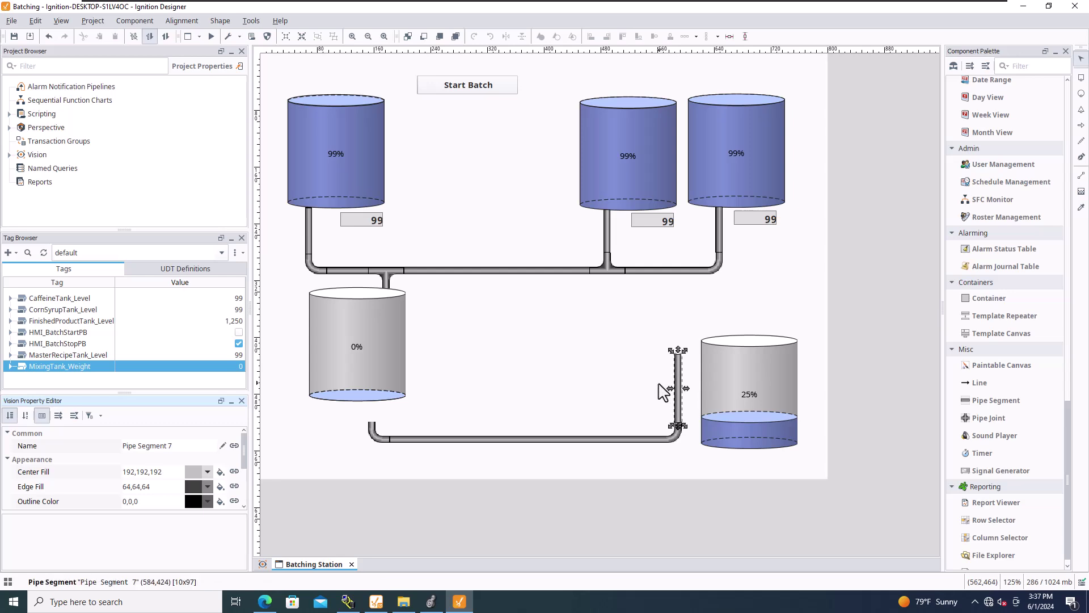
{"action": "left_click", "coordinate": [657, 395]}
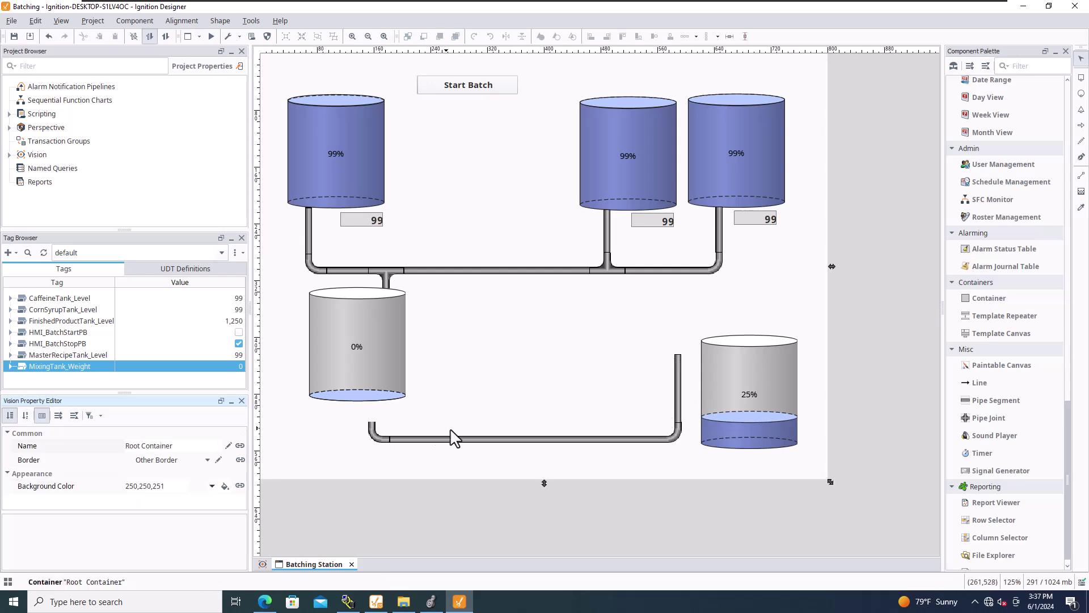
{"action": "left_click", "coordinate": [983, 400]}
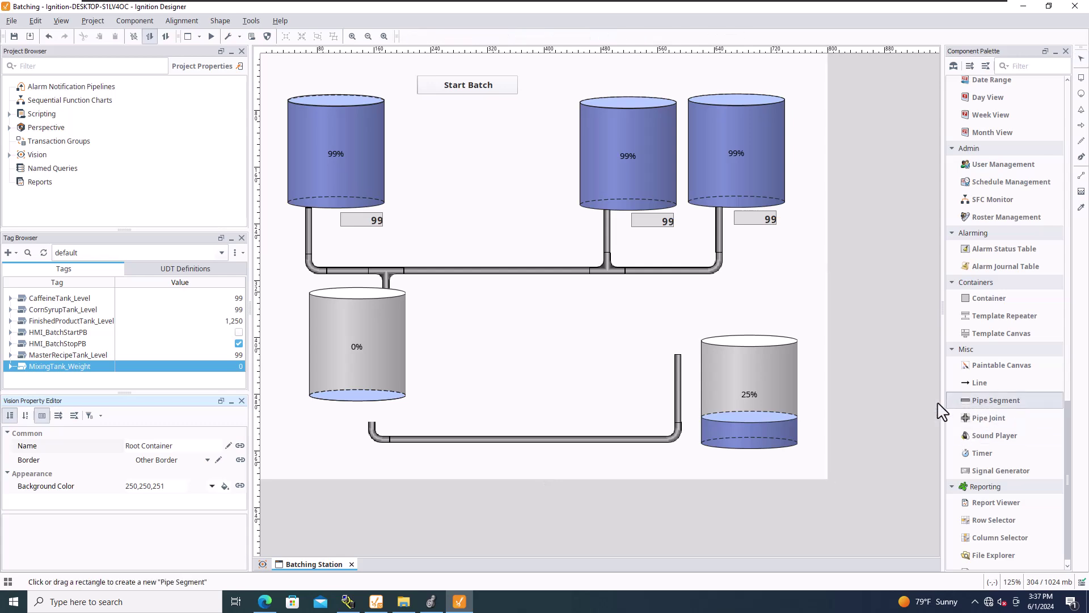
{"action": "mouse_move", "coordinate": [366, 404]}
{"action": "left_mouse_down"}
{"action": "mouse_move", "coordinate": [379, 423]}
{"action": "mouse_move", "coordinate": [373, 399]}
{"action": "mouse_move", "coordinate": [375, 417]}
{"action": "left_mouse_up"}
{"action": "left_click", "coordinate": [397, 423]}
{"action": "left_click", "coordinate": [373, 417]}
{"action": "left_click", "coordinate": [482, 418]}
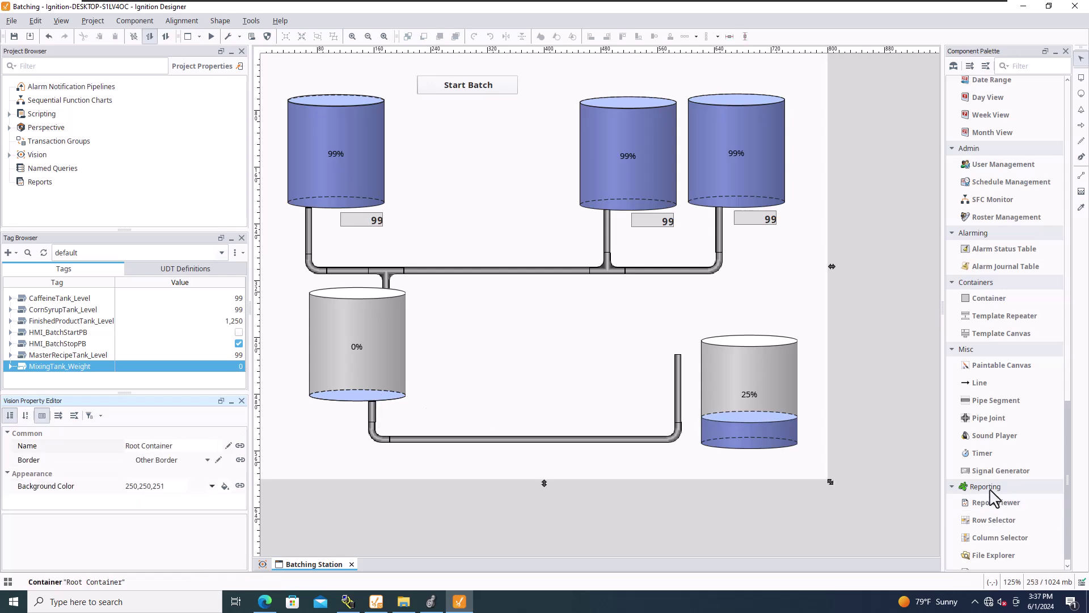
Place a pipe joint atop the vertical pipe and remove its top and left outlets to make an elbow.
{"action": "left_click", "coordinate": [697, 356]}
{"action": "left_click_drag", "start_coordinate": [697, 356], "coordinate": [676, 341]}
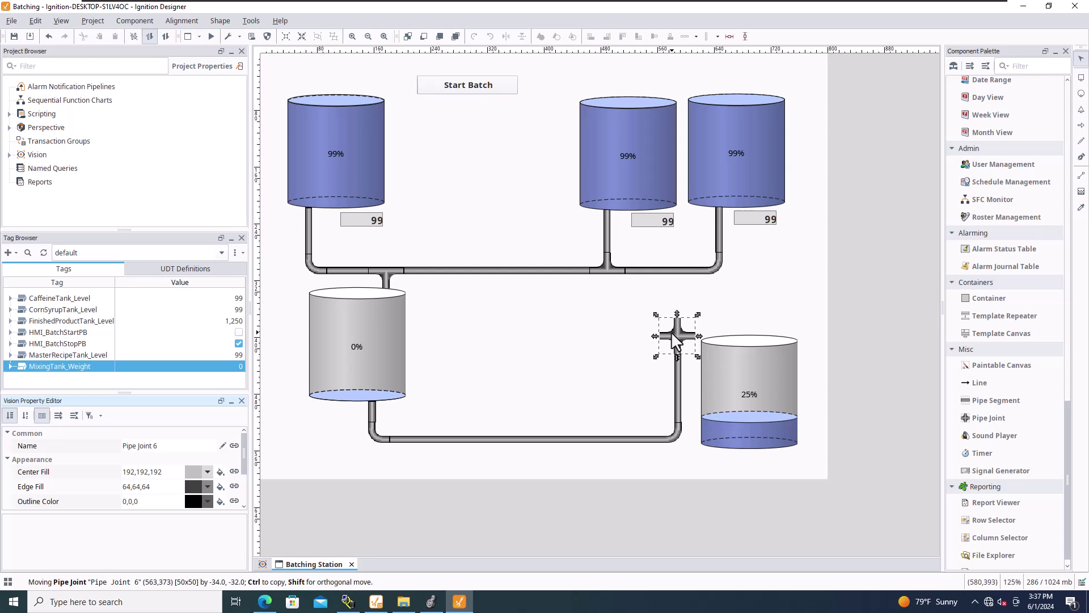
{"action": "mouse_move", "coordinate": [675, 341]}
{"action": "left_mouse_down"}
{"action": "mouse_move", "coordinate": [665, 329]}
{"action": "mouse_move", "coordinate": [658, 343]}
{"action": "mouse_move", "coordinate": [679, 363]}
{"action": "mouse_move", "coordinate": [671, 343]}
{"action": "mouse_move", "coordinate": [681, 352]}
{"action": "left_mouse_up"}
{"action": "left_click", "coordinate": [678, 389]}
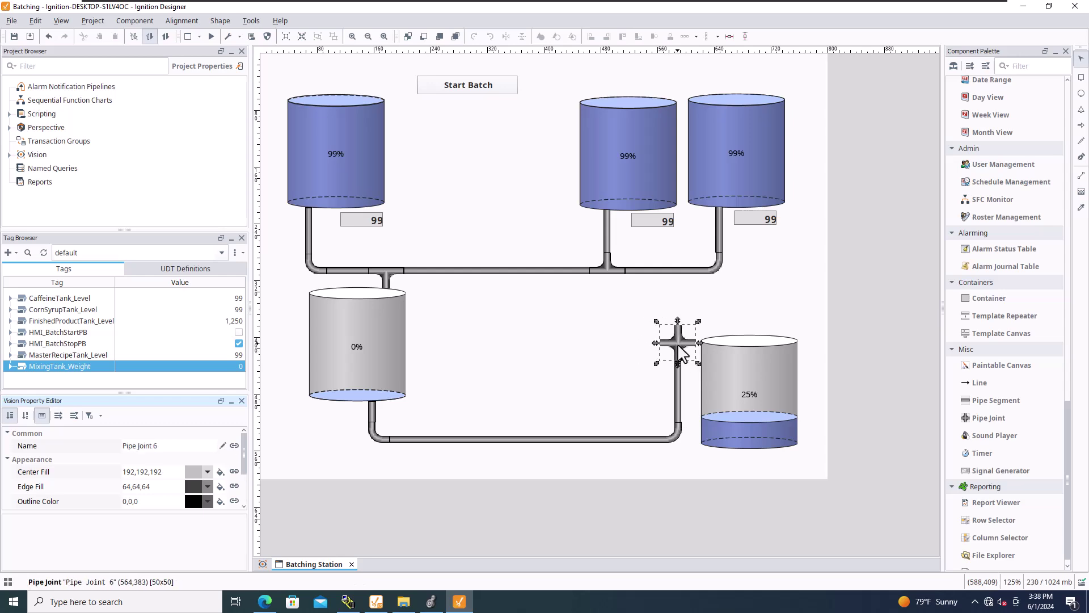
{"action": "scroll", "coordinate": [132, 500], "scroll_direction": "down", "scroll_amount": 2}
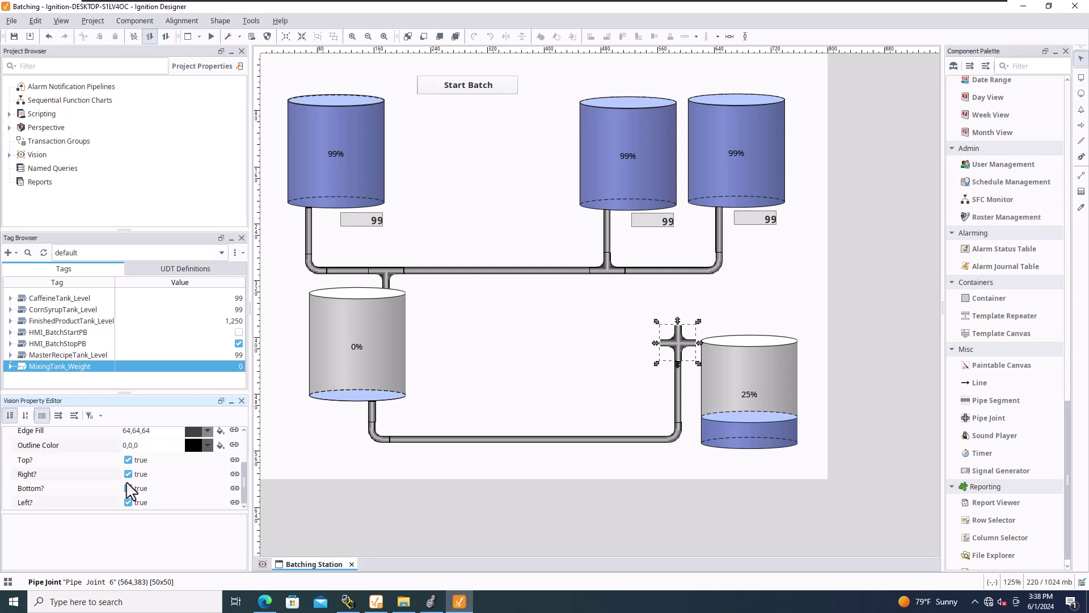
{"action": "left_click", "coordinate": [128, 460]}
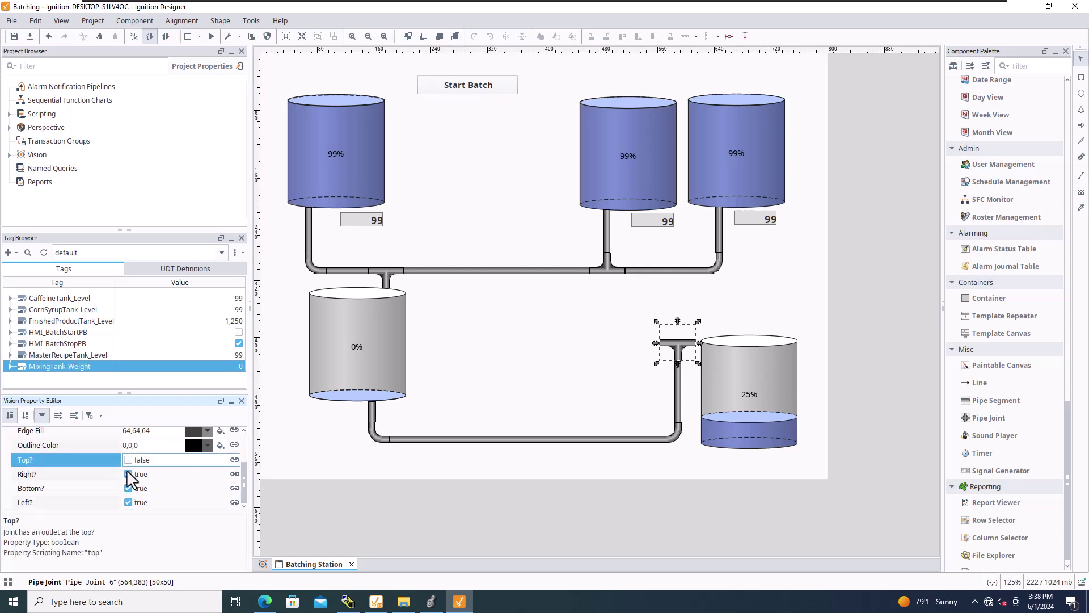
{"action": "left_click", "coordinate": [128, 503]}
{"action": "left_click", "coordinate": [614, 410]}
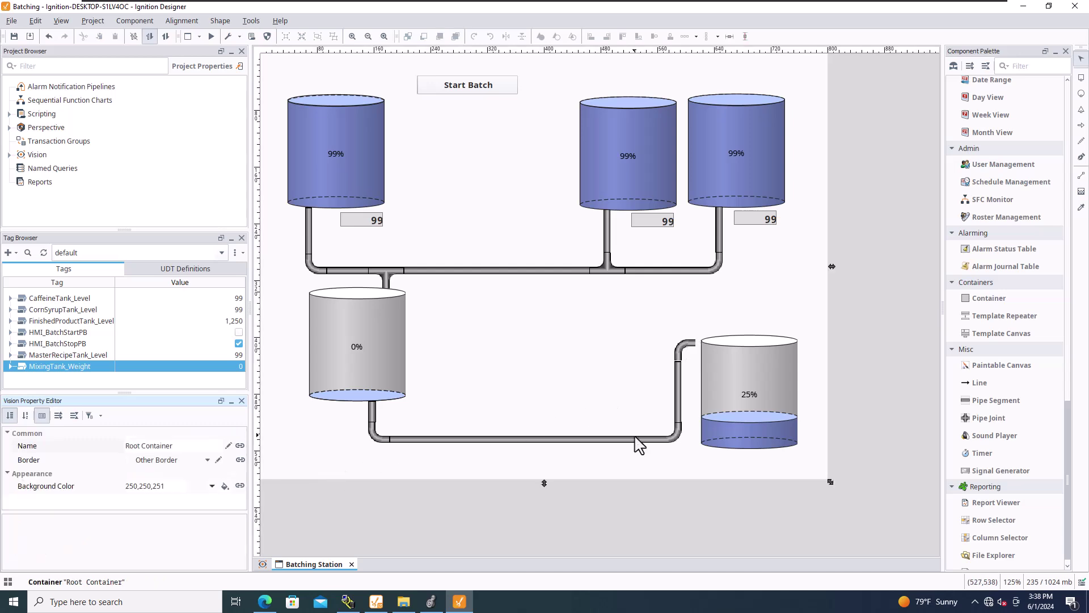
Shift the lower elbow, vertical pipe and top elbow right to line up with the finished product tank.
{"action": "left_click", "coordinate": [679, 443]}
{"action": "left_click_drag", "start_coordinate": [679, 443], "coordinate": [685, 445]}
{"action": "left_click", "coordinate": [677, 404]}
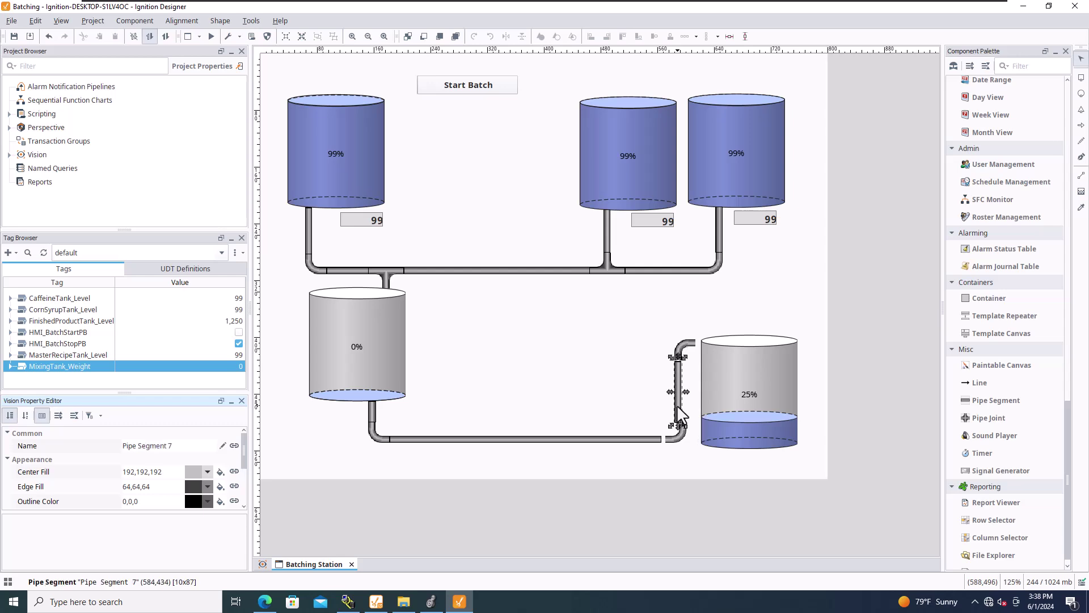
{"action": "left_click_drag", "start_coordinate": [677, 404], "coordinate": [681, 407]}
{"action": "left_click", "coordinate": [682, 362]}
{"action": "left_click_drag", "start_coordinate": [681, 354], "coordinate": [684, 358]}
{"action": "left_click", "coordinate": [600, 375]}
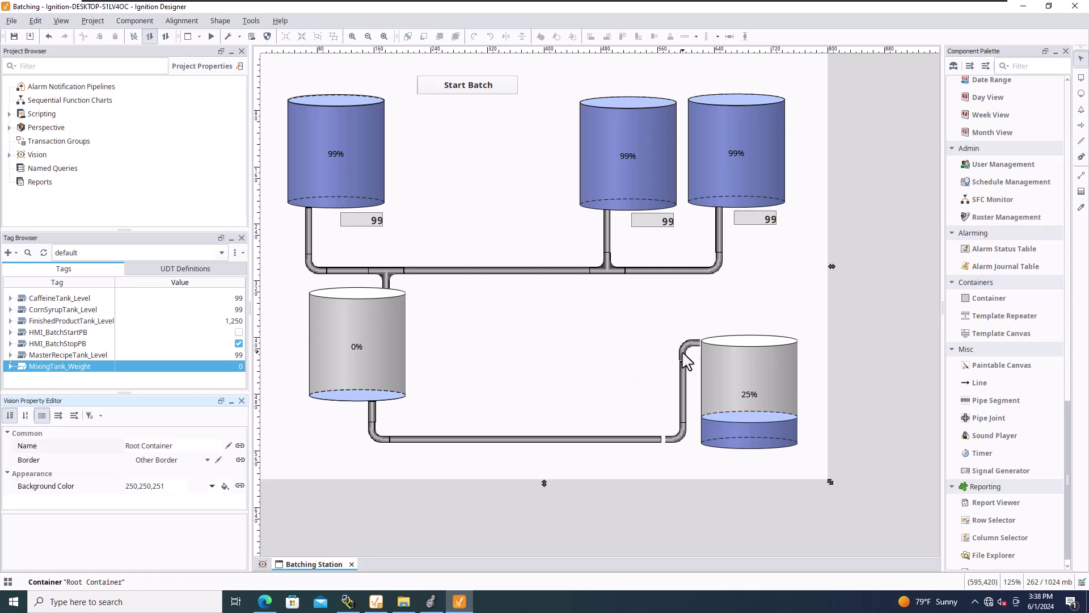
{"action": "left_click", "coordinate": [686, 362]}
{"action": "left_click", "coordinate": [628, 397]}
{"action": "left_click", "coordinate": [732, 384]}
Nudge the product tank and stretch the bottom pipe right until it meets the riser.
{"action": "left_click_drag", "start_coordinate": [730, 375], "coordinate": [731, 374]}
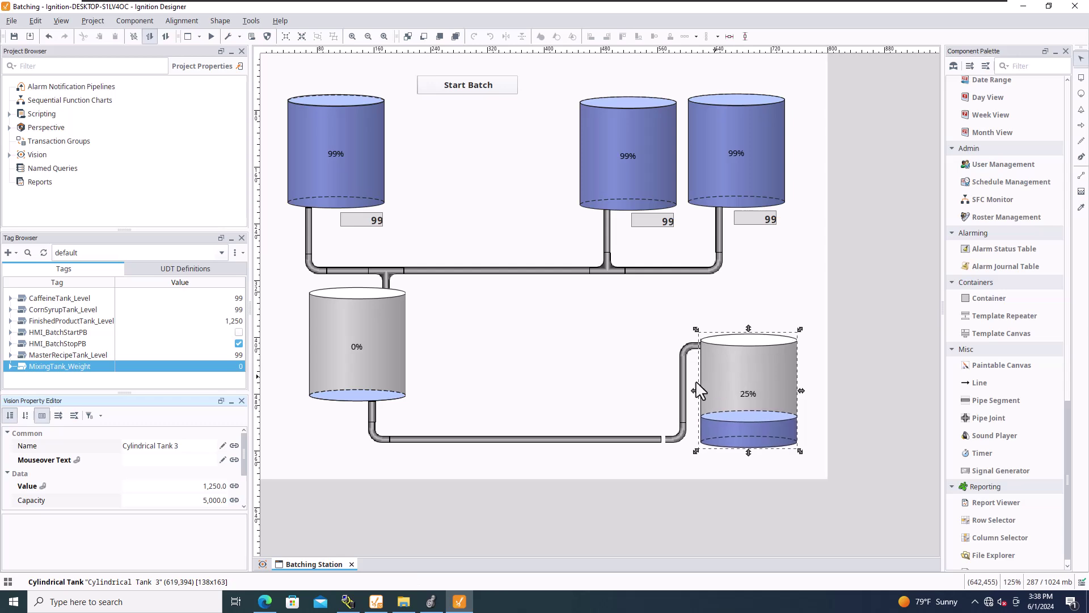
{"action": "left_click", "coordinate": [652, 427]}
{"action": "left_click", "coordinate": [657, 441]}
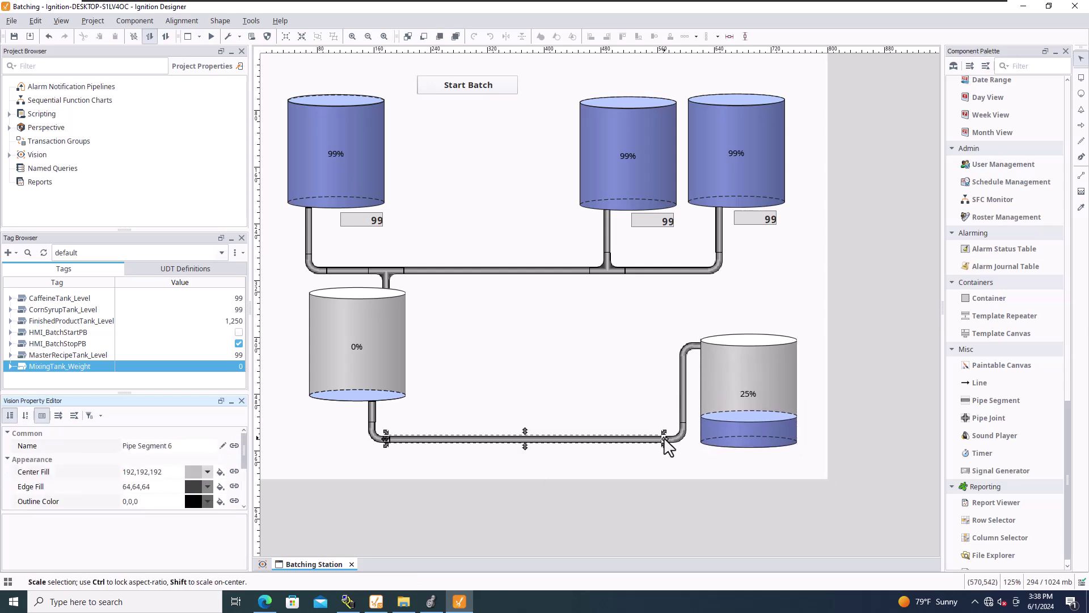
{"action": "left_click_drag", "start_coordinate": [665, 440], "coordinate": [671, 440]}
{"action": "left_click", "coordinate": [639, 417]}
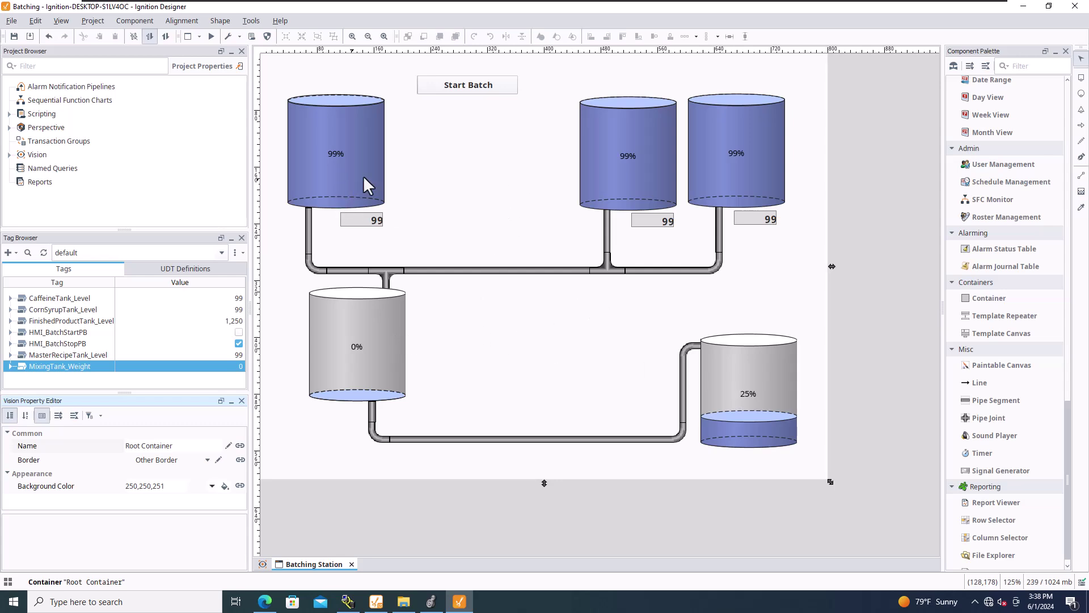
Check the tanks: supply tanks at 99%, mixing tank at 0%, product tank at 25%.
{"action": "left_click", "coordinate": [643, 158]}
{"action": "left_click", "coordinate": [366, 185]}
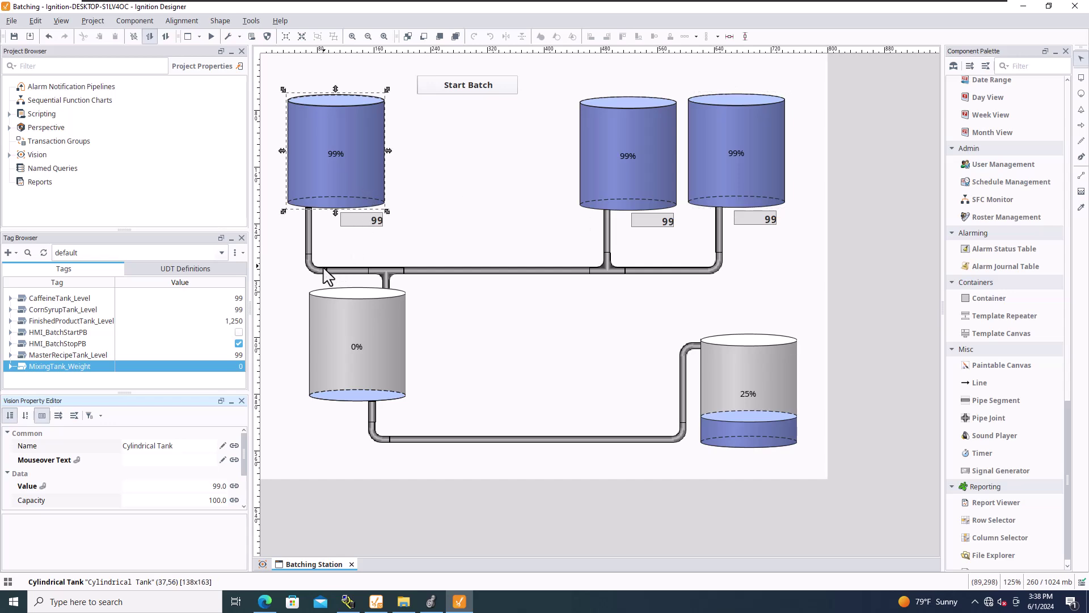
{"action": "left_click", "coordinate": [359, 343]}
{"action": "left_click", "coordinate": [731, 405]}
{"action": "left_click", "coordinate": [509, 355]}
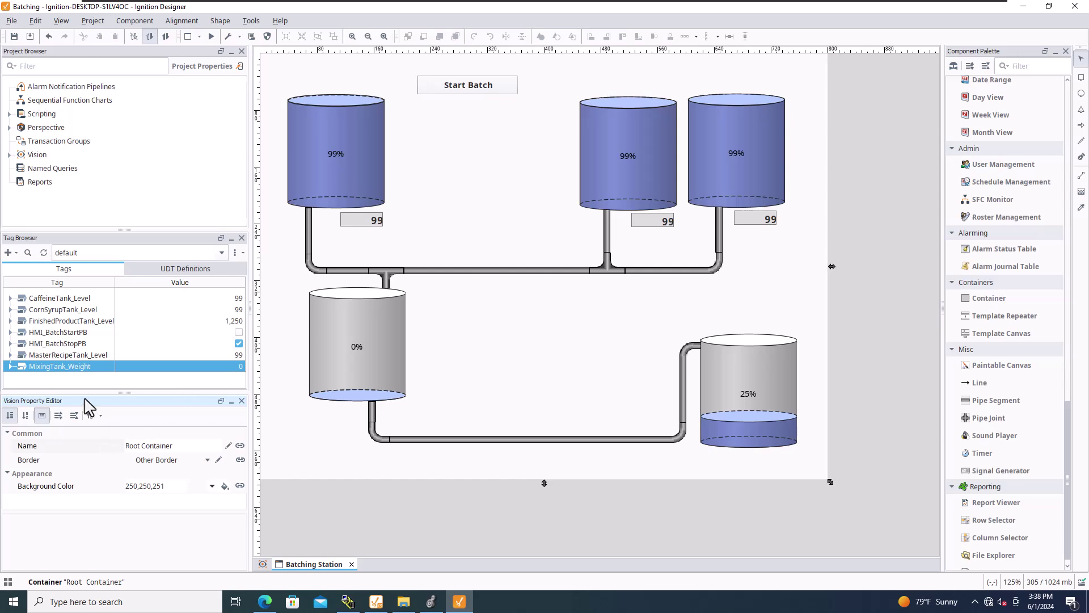
Add a numeric label bound to MixingTank_Weight and place it beside the mixing tank.
{"action": "left_click_drag", "start_coordinate": [80, 375], "coordinate": [425, 380]}
{"action": "mouse_move", "coordinate": [451, 386]}
{"action": "left_click", "coordinate": [504, 385]}
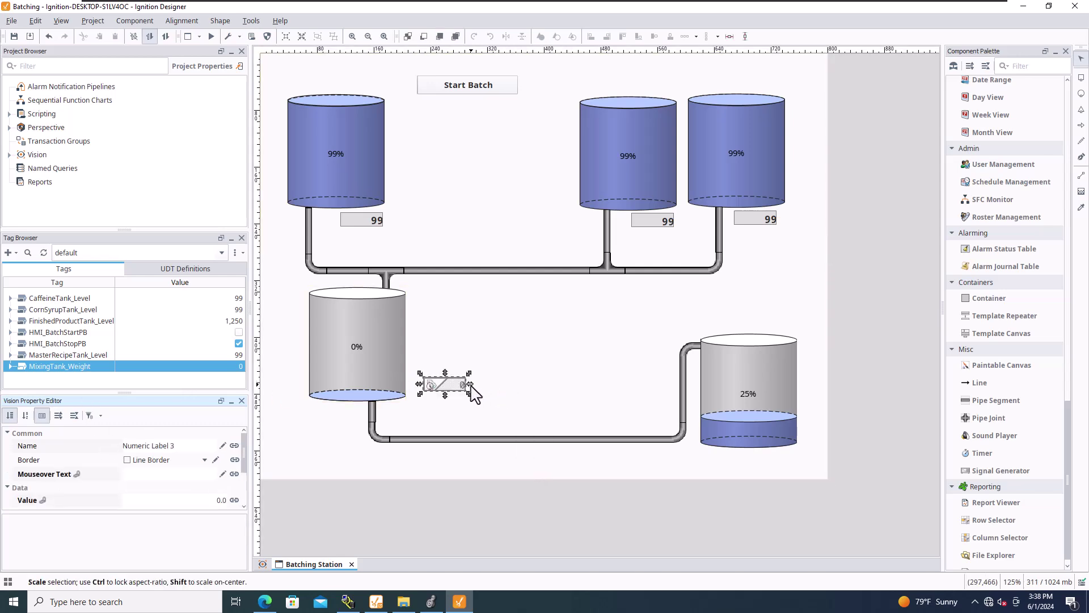
{"action": "left_click_drag", "start_coordinate": [441, 388], "coordinate": [429, 393]}
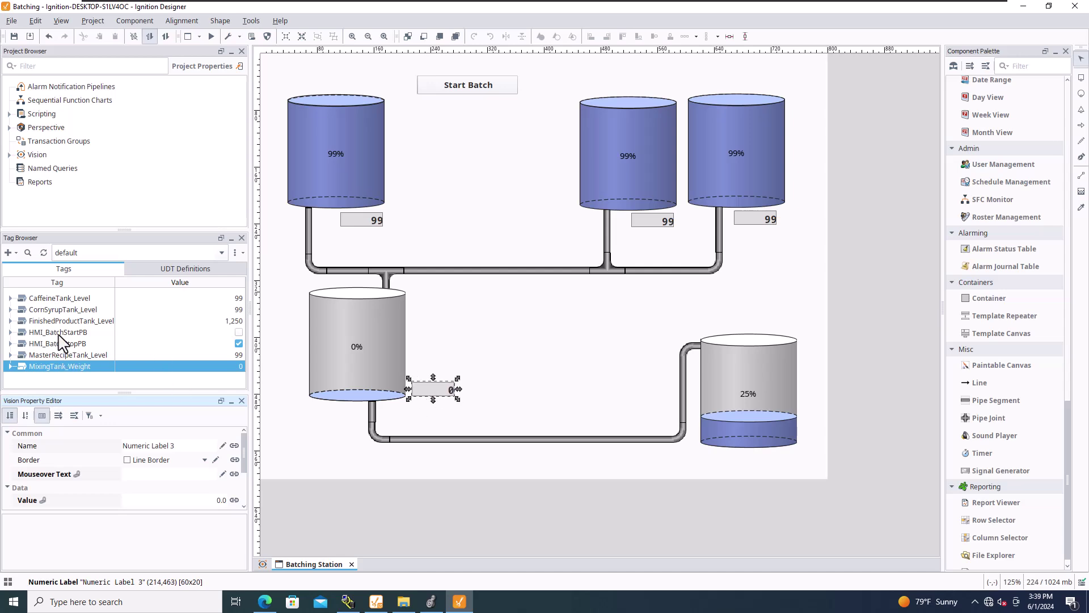
Add a numeric label for FinishedProductTank_Level below the finished product tank.
{"action": "left_click_drag", "start_coordinate": [56, 321], "coordinate": [756, 461]}
{"action": "mouse_move", "coordinate": [757, 473]}
{"action": "left_click", "coordinate": [811, 472]}
{"action": "left_click", "coordinate": [569, 335]}
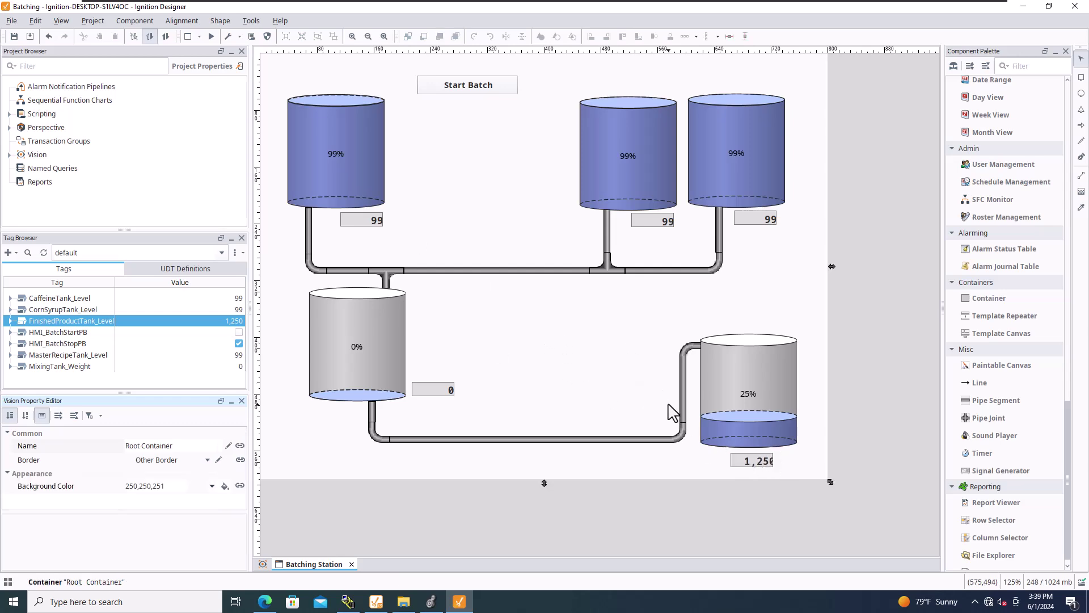
Preview the Batching Station window live, stop it, save, and select Pipe Segment 4.
{"action": "left_click", "coordinate": [211, 36]}
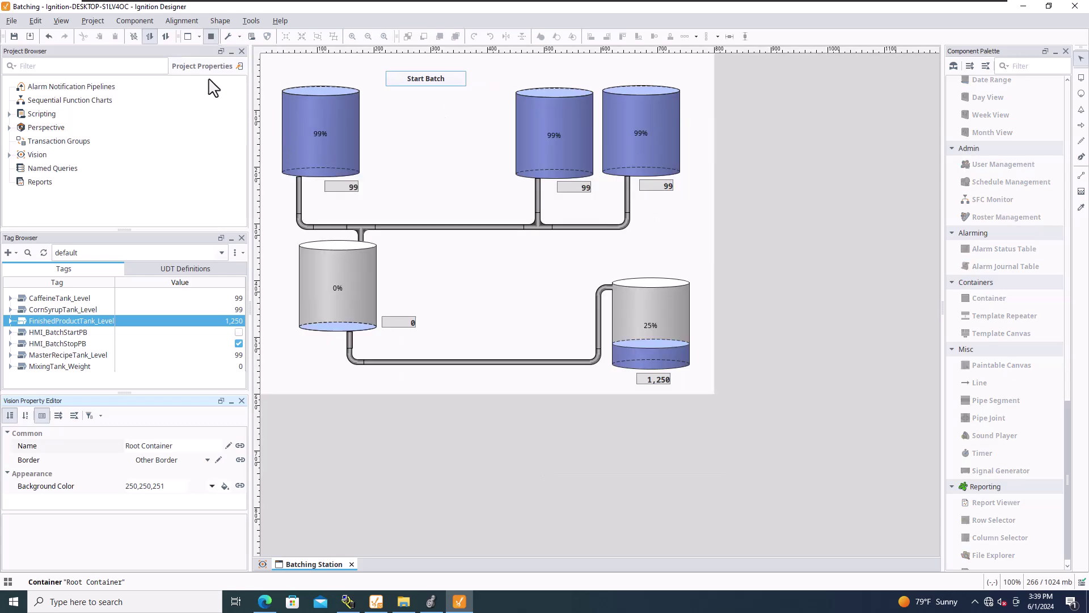
{"action": "left_click", "coordinate": [211, 37]}
{"action": "left_click", "coordinate": [15, 37]}
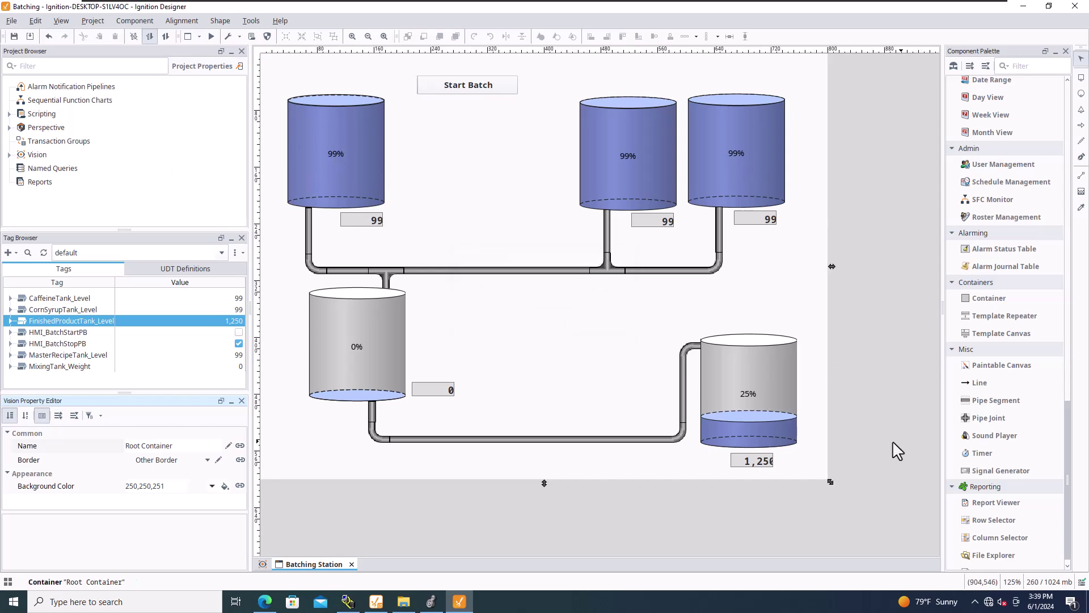
{"action": "left_click", "coordinate": [720, 245]}
Zoom in and narrow Pipe Segment 4 under the right supply tank.
{"action": "left_click", "coordinate": [352, 36]}
{"action": "left_click", "coordinate": [351, 36]}
{"action": "left_click", "coordinate": [856, 333]}
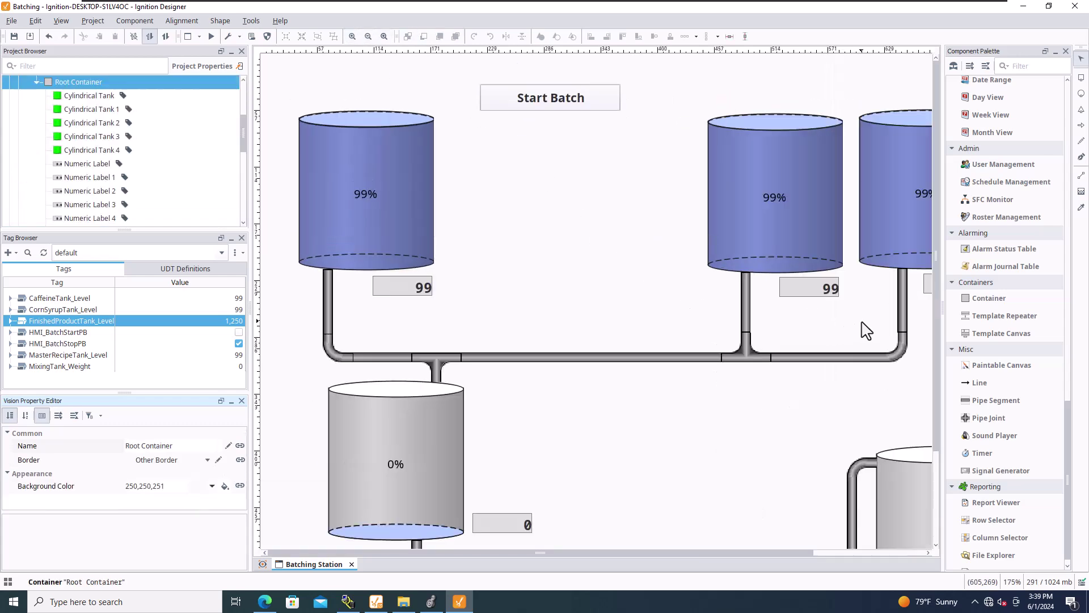
{"action": "left_click", "coordinate": [904, 311]}
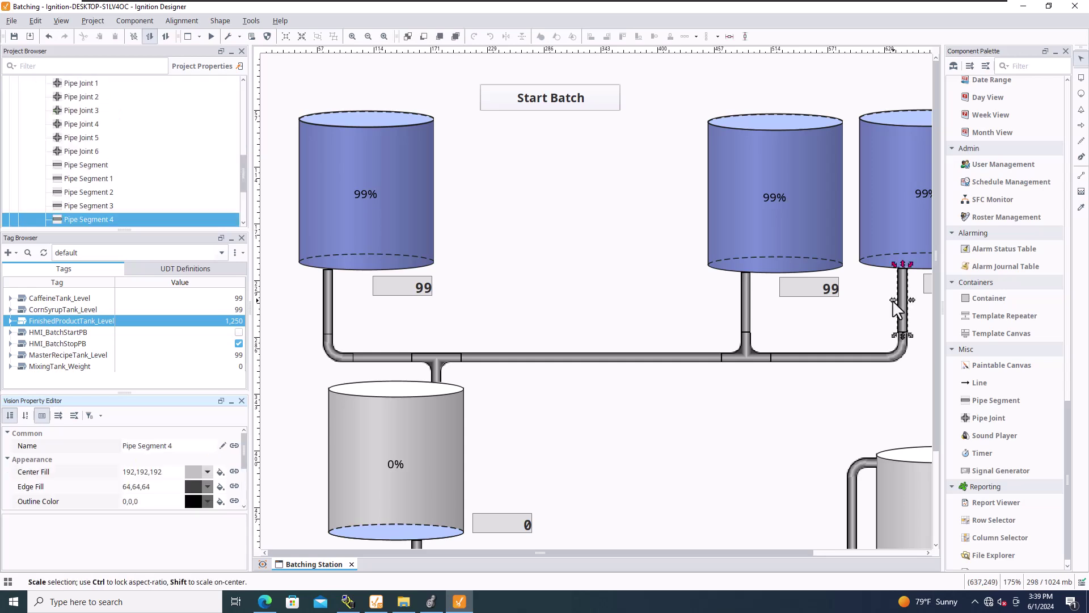
{"action": "left_click_drag", "start_coordinate": [893, 300], "coordinate": [894, 302]}
{"action": "left_click", "coordinate": [862, 318]}
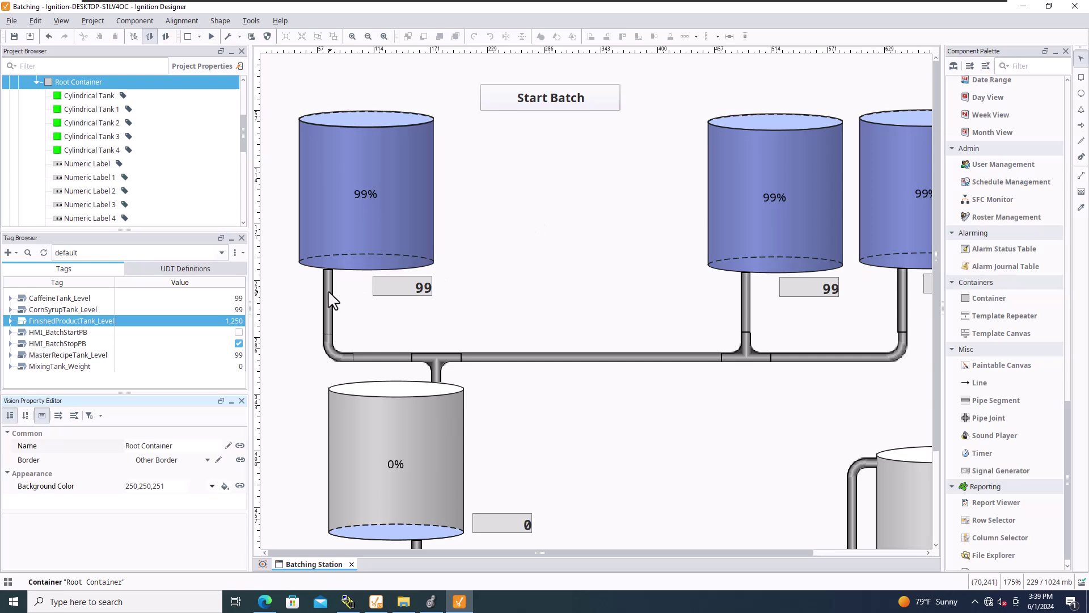
Shorten Pipe Segment 5 to start at the left tank's bottom, then save.
{"action": "left_click", "coordinate": [329, 272]}
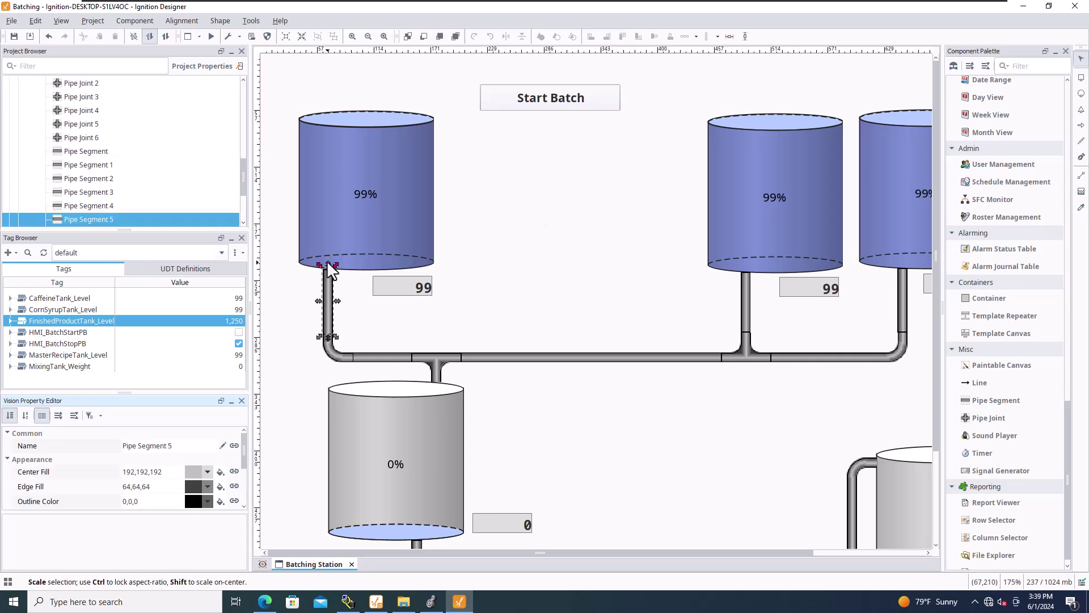
{"action": "left_click", "coordinate": [576, 224]}
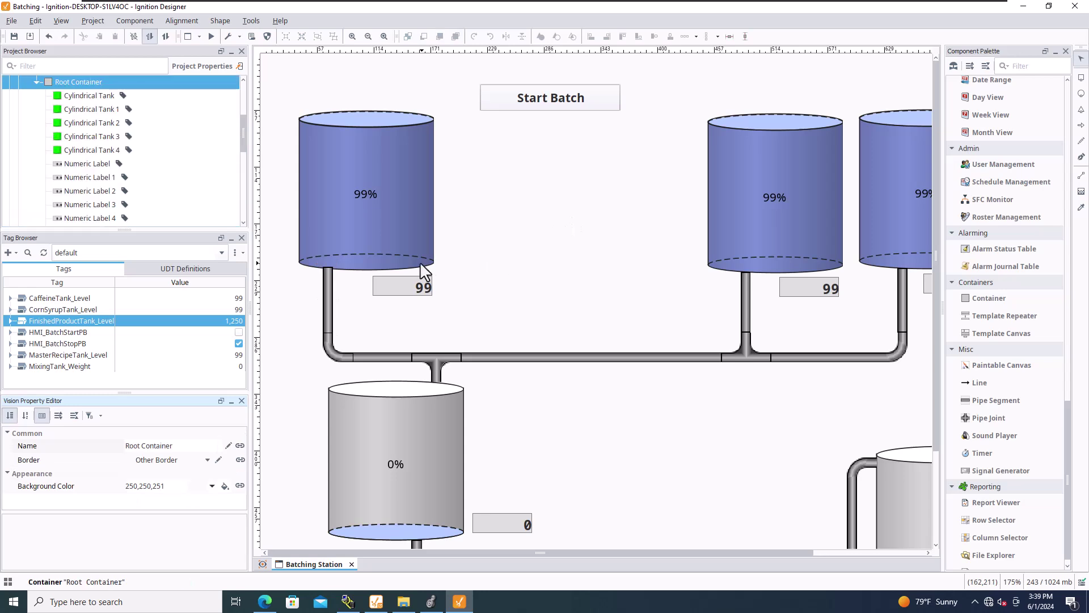
{"action": "left_click", "coordinate": [327, 275]}
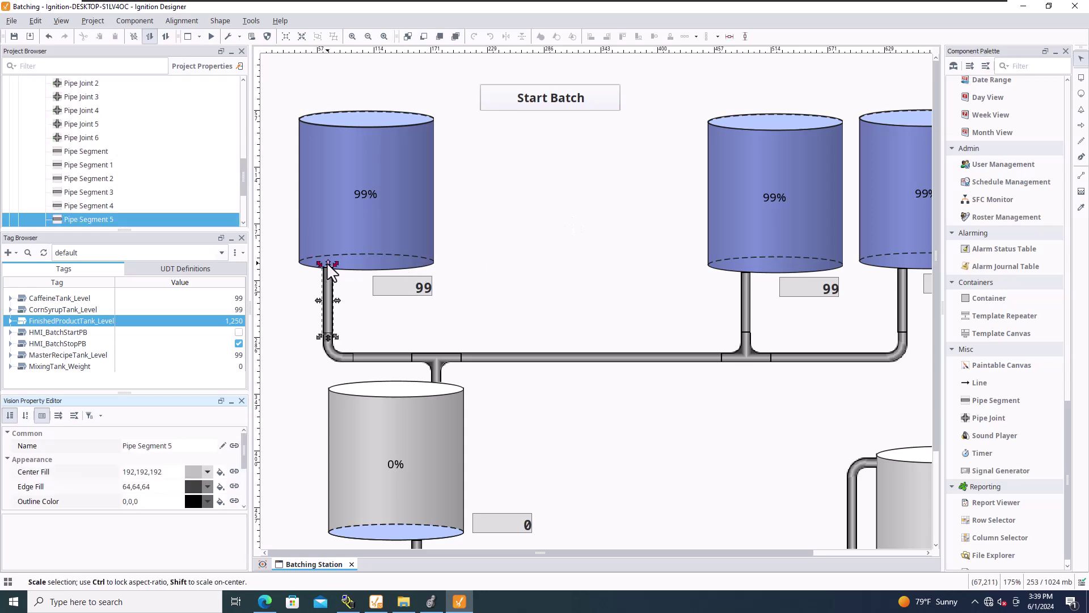
{"action": "left_click_drag", "start_coordinate": [328, 264], "coordinate": [328, 261]}
{"action": "left_click", "coordinate": [503, 271]}
{"action": "left_click", "coordinate": [13, 37]}
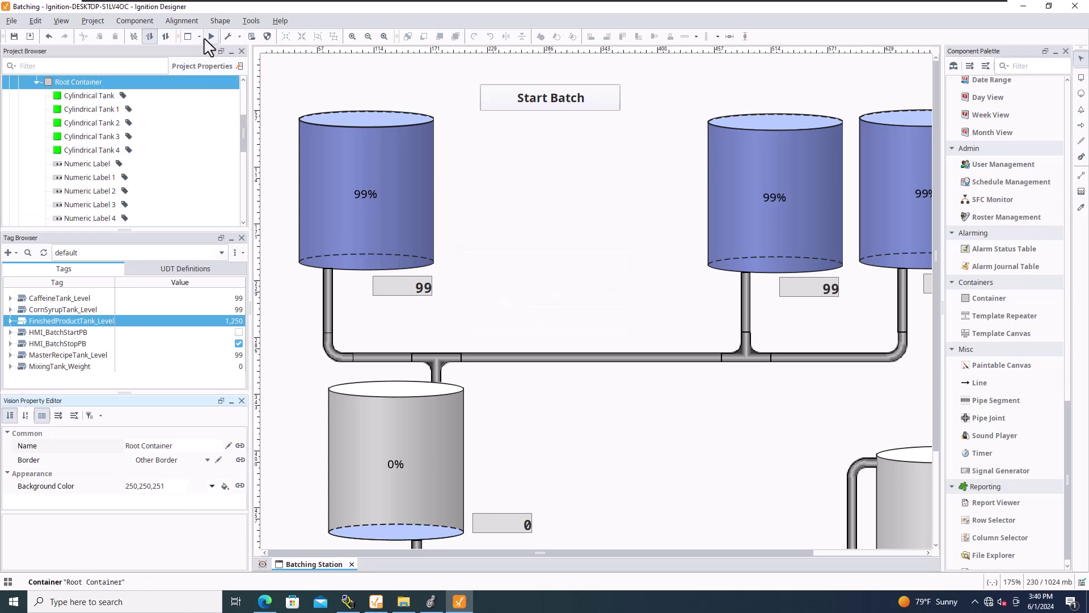
Run and stop a live preview, save the project with Ctrl+S, and zoom back to 100%.
{"action": "left_click", "coordinate": [210, 36]}
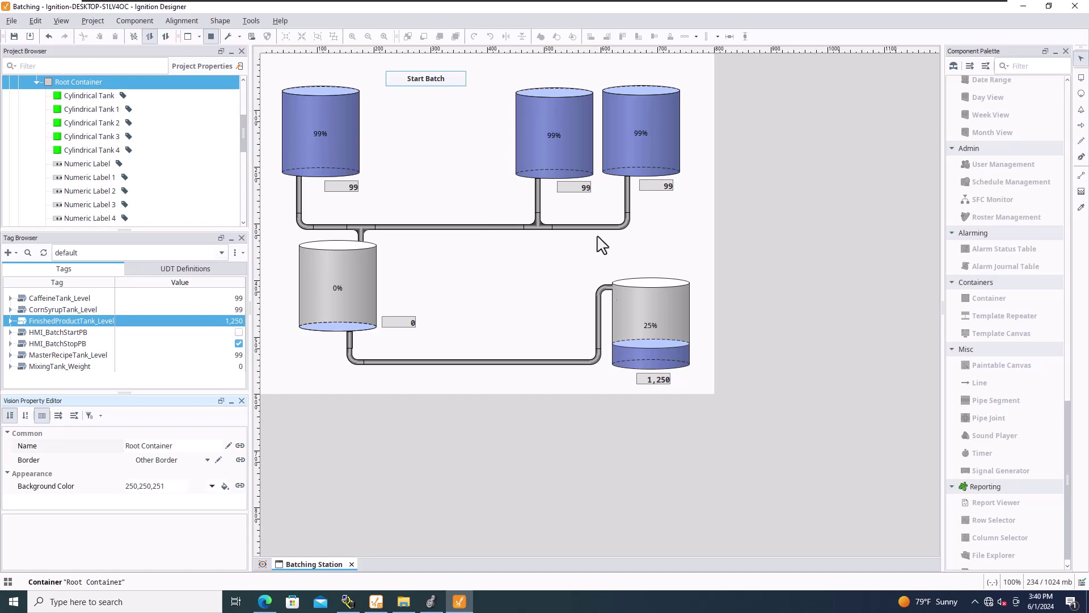
{"action": "left_click", "coordinate": [211, 36]}
{"action": "key", "text": "ctrl+s"}
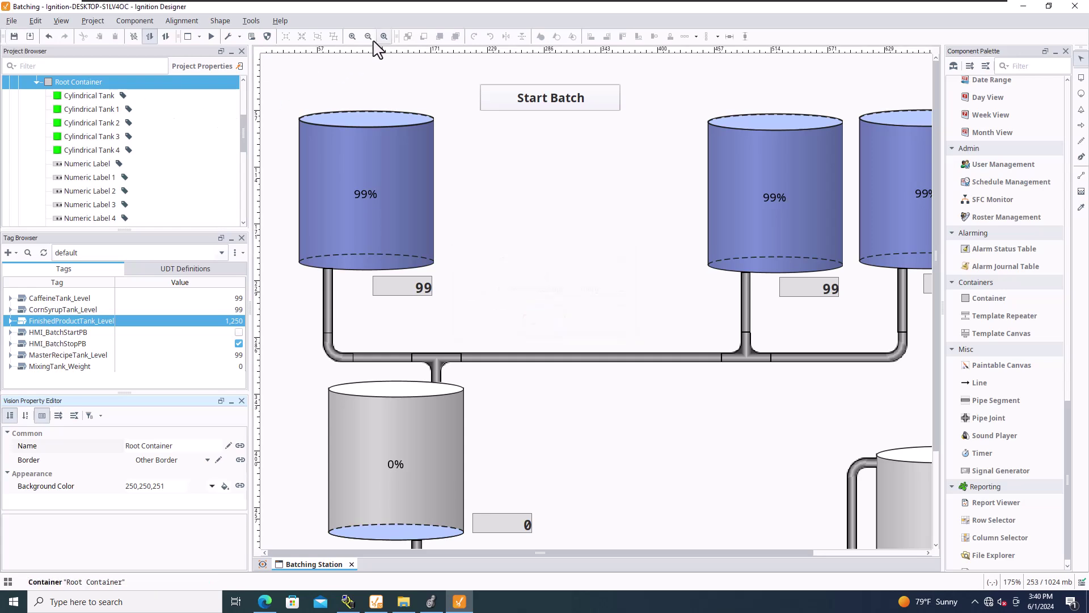
{"action": "left_click", "coordinate": [369, 38]}
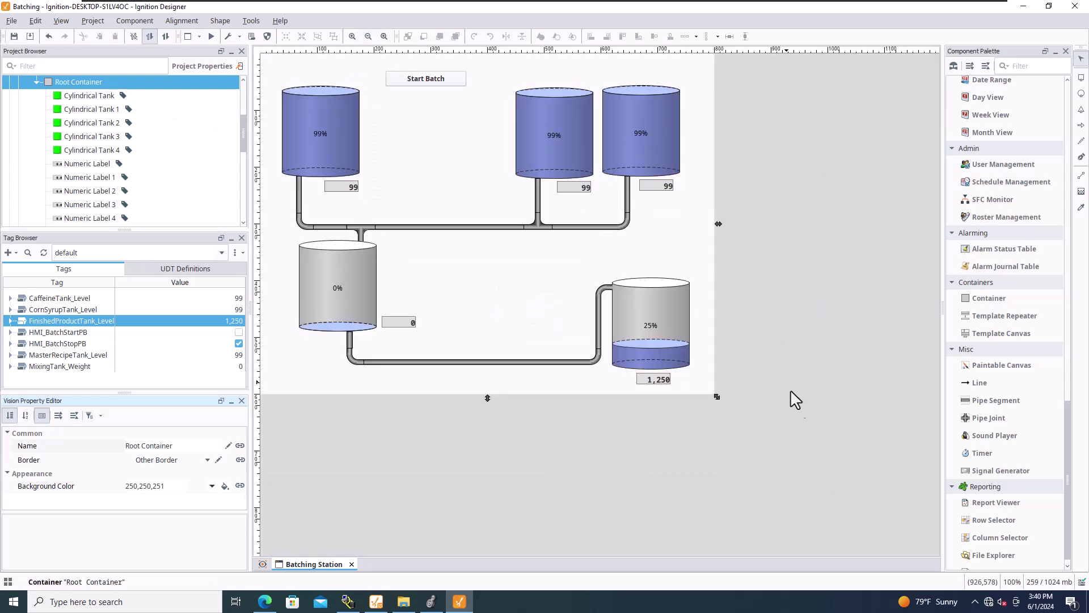